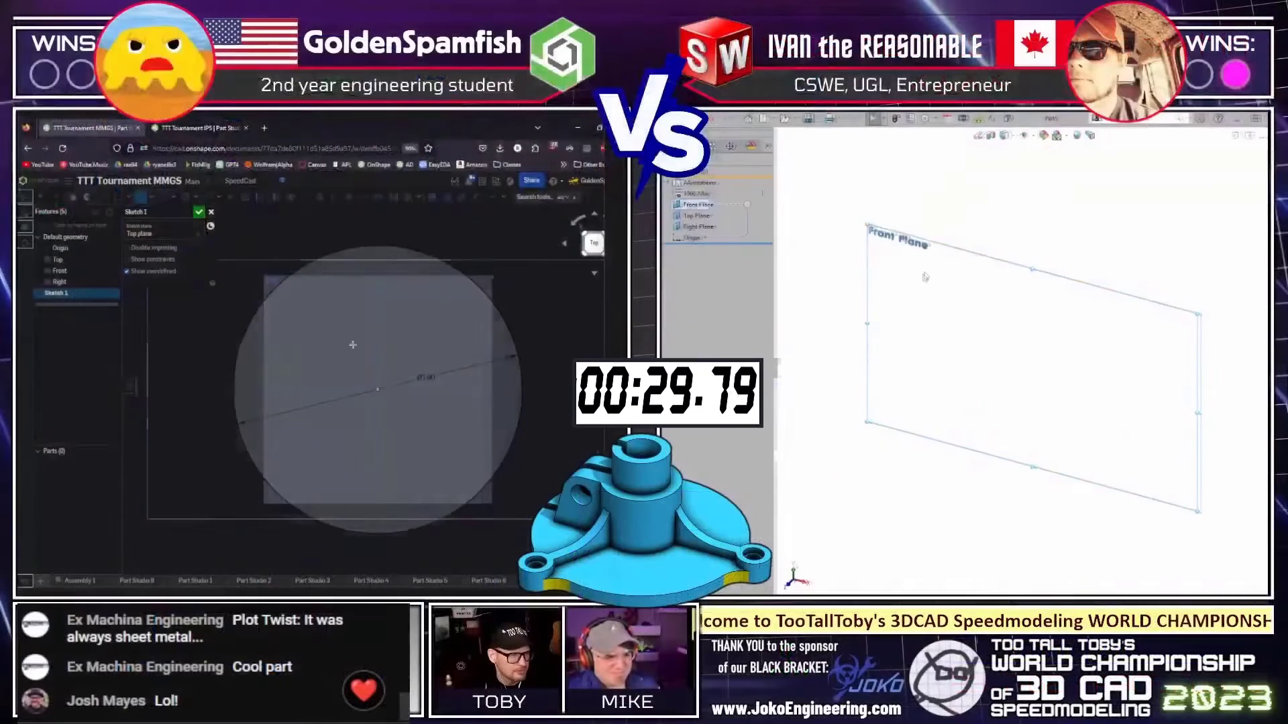
Draw a vertical construction line downward from the origin in a sketch on the SolidWorks Front Plane.
middle_click_drag(353, 344, 306, 434)
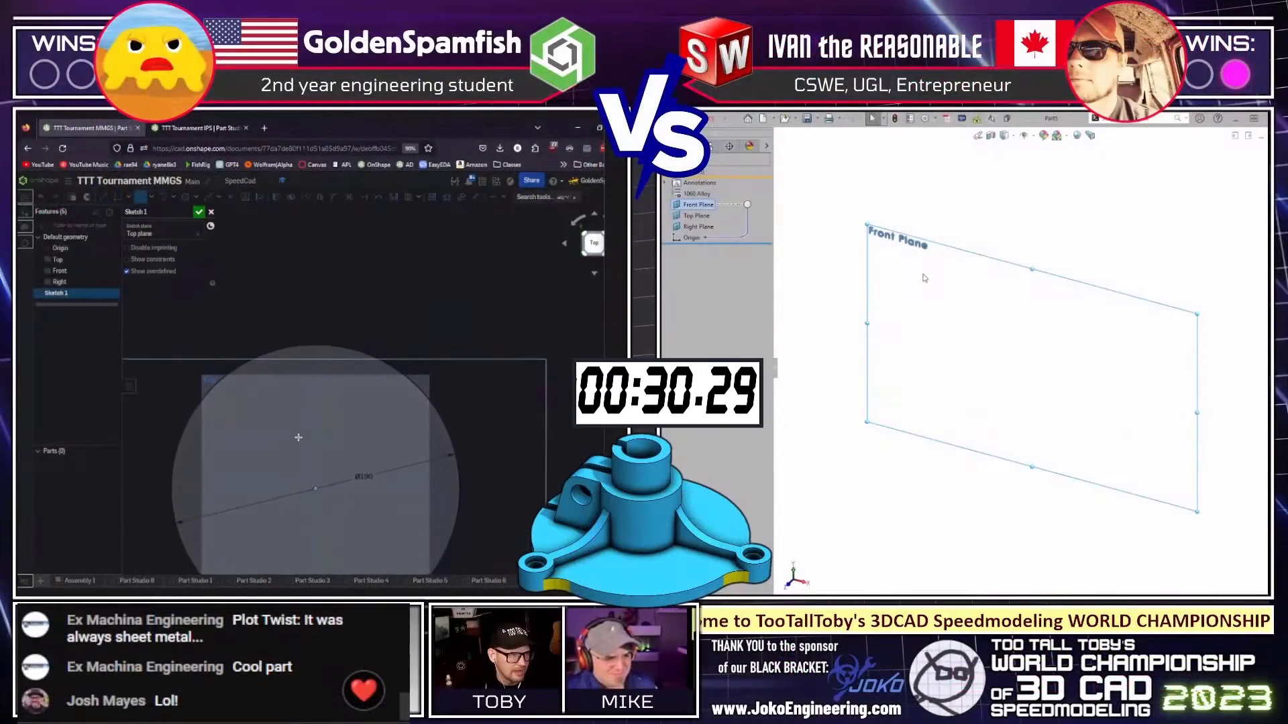
key("s")
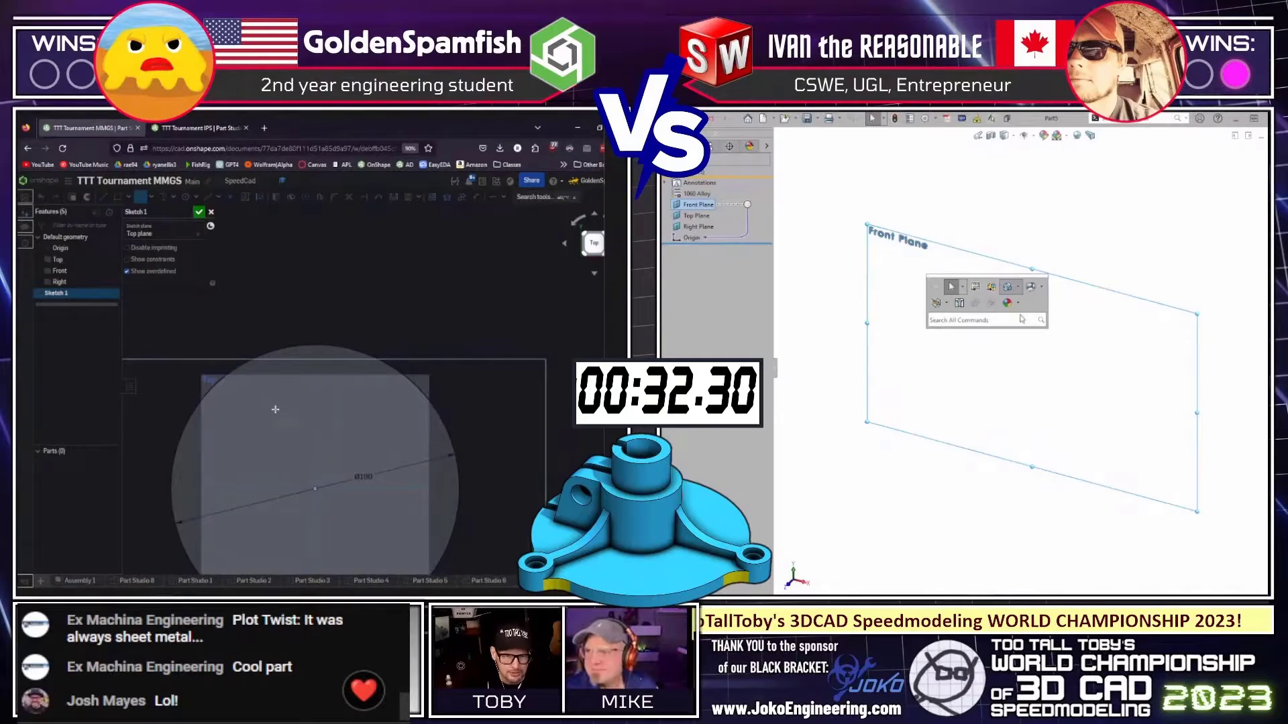
type("line")
key("Return")
scroll(275, 409, "down", 1)
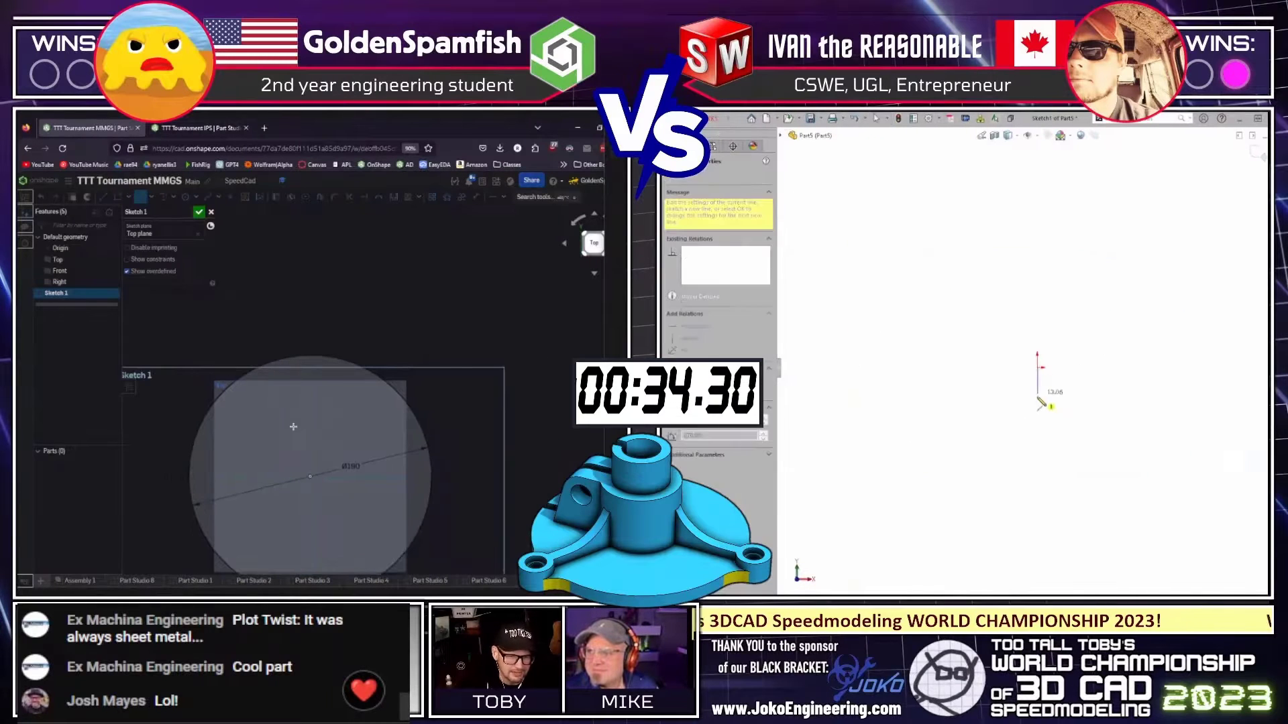
double_click(1038, 409)
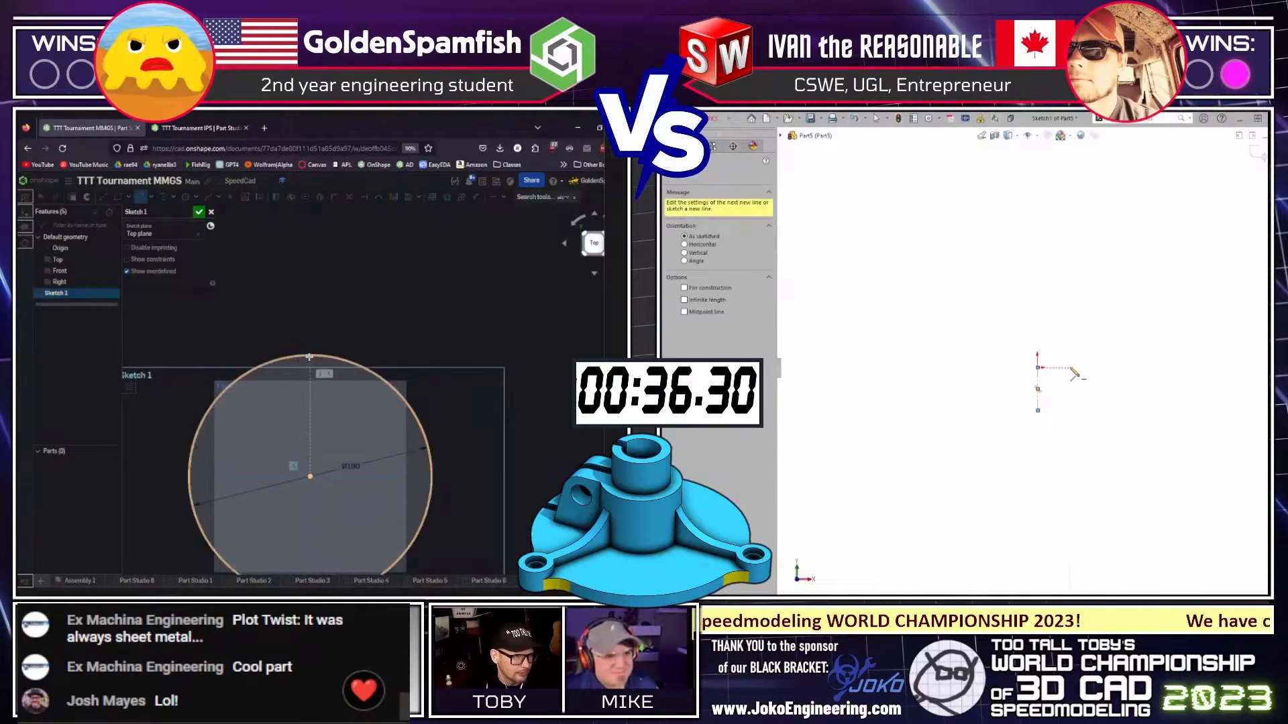
Draw the profile's vertical inner edge, about 48 mm tall, beside the construction line and level with the origin at its base.
left_click(1069, 368)
left_click(310, 356)
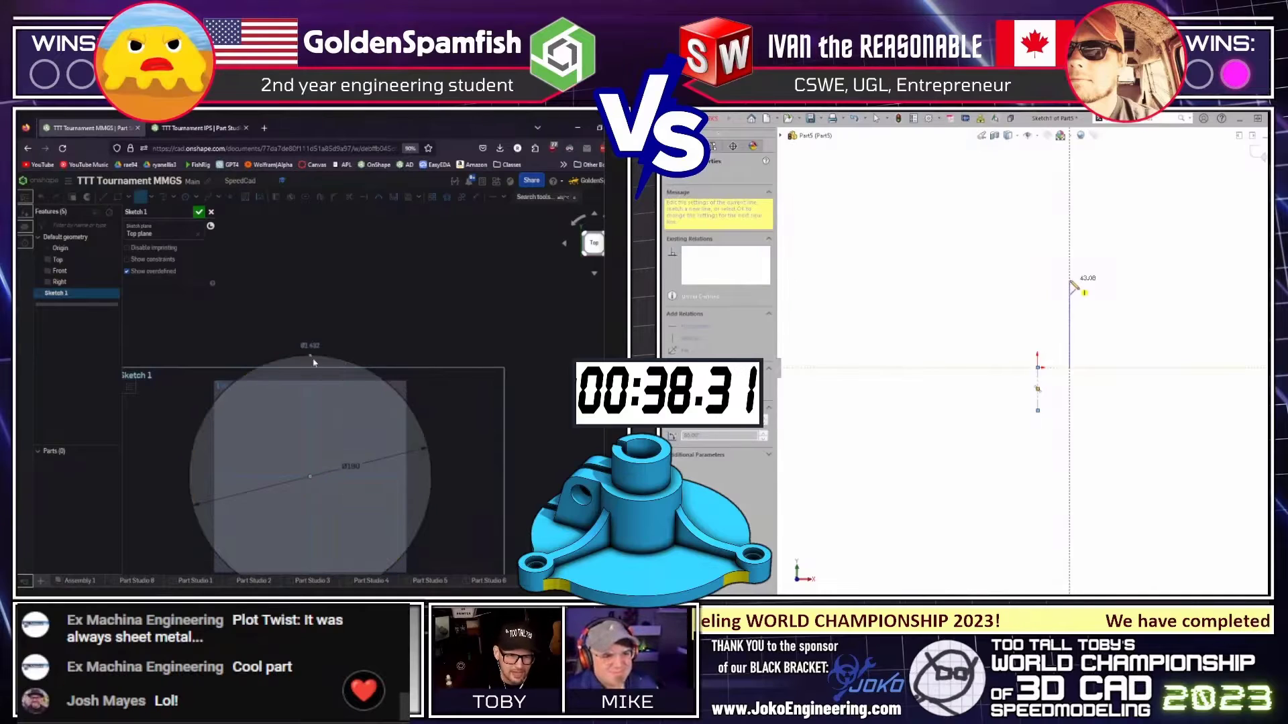
key("l")
left_click(1069, 281)
Sketch a 30 mm circle above the large disc in Onshape and draw the upper stepped edges of the SolidWorks profile.
left_click(309, 329)
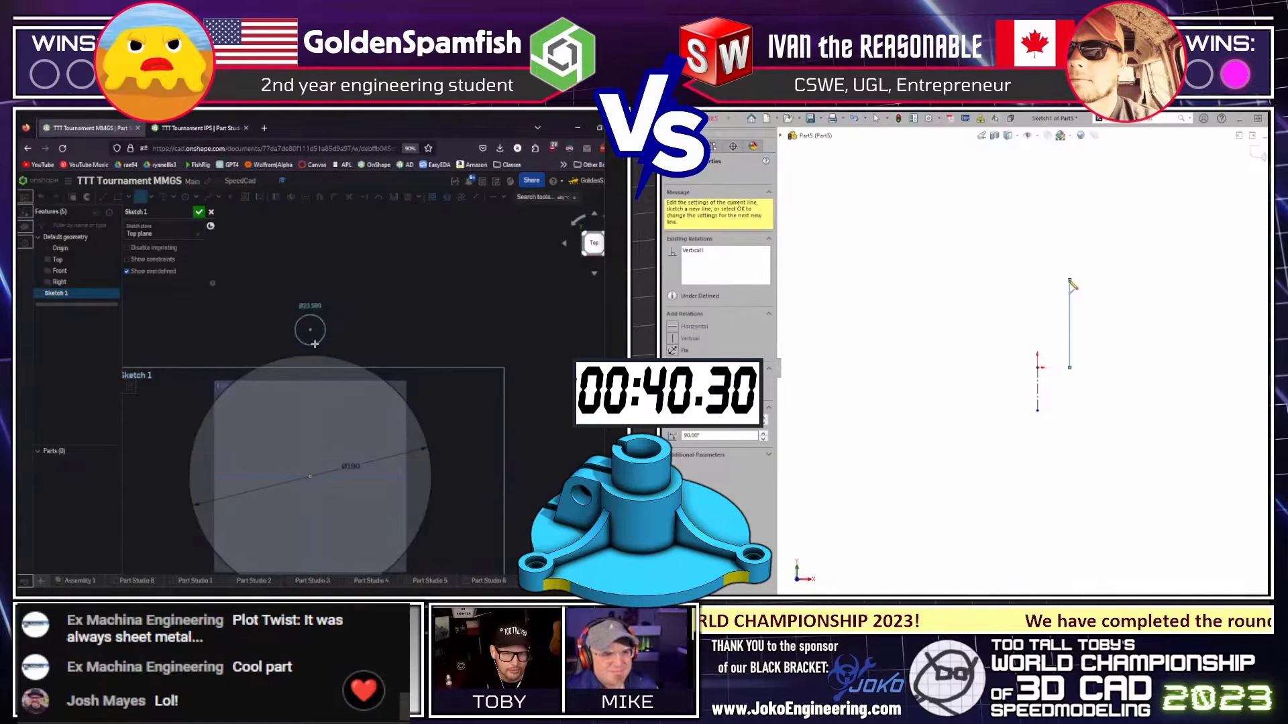
left_click(313, 342)
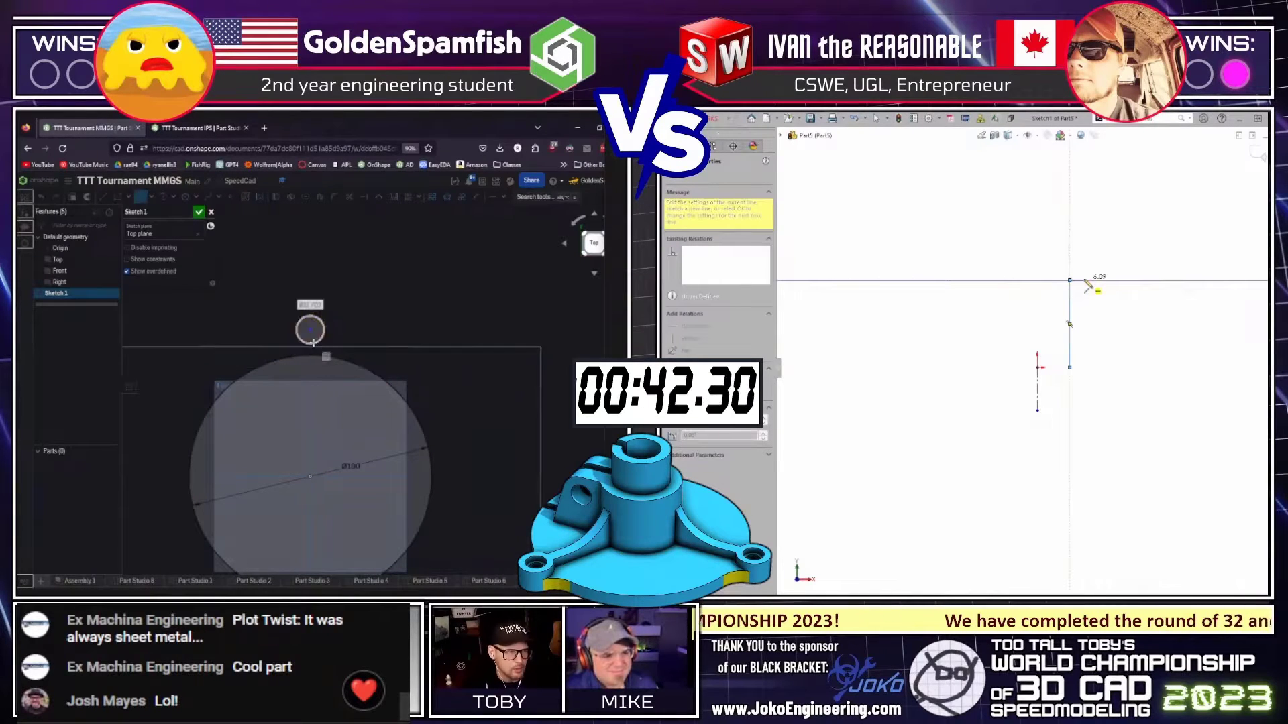
type("30")
left_click(1083, 280)
left_click(1083, 315)
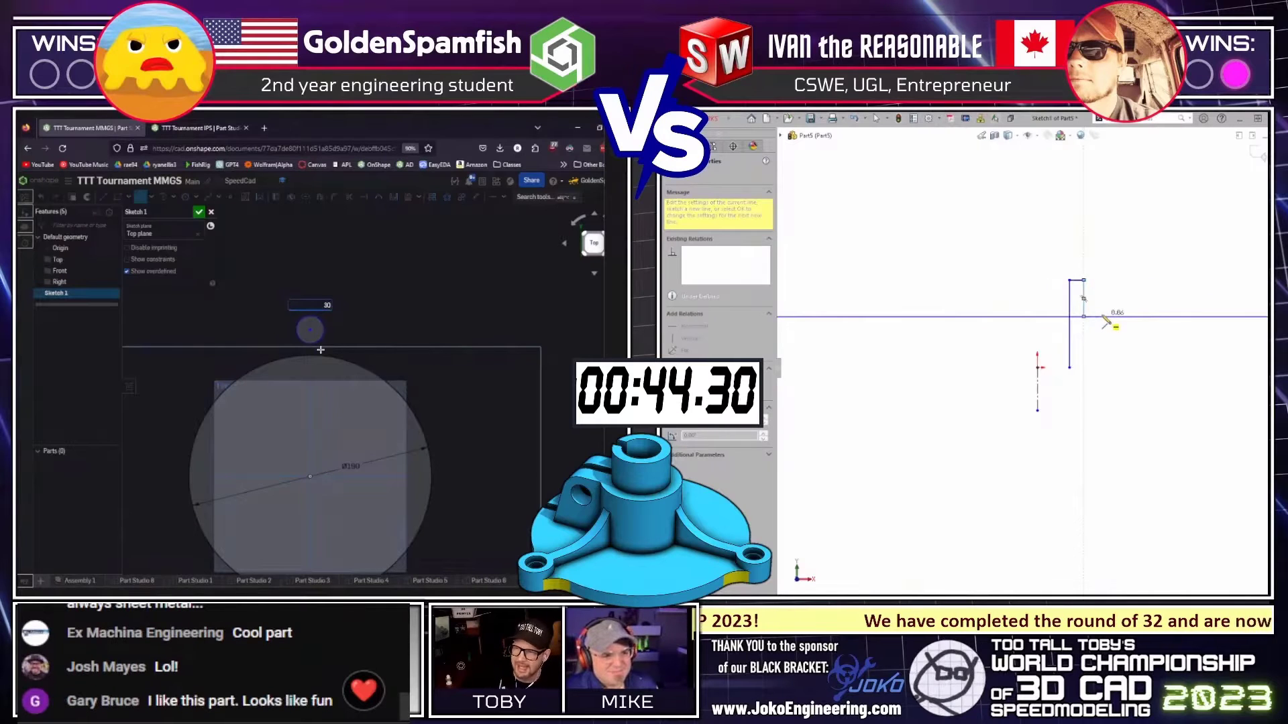
left_click(1100, 316)
key("Return")
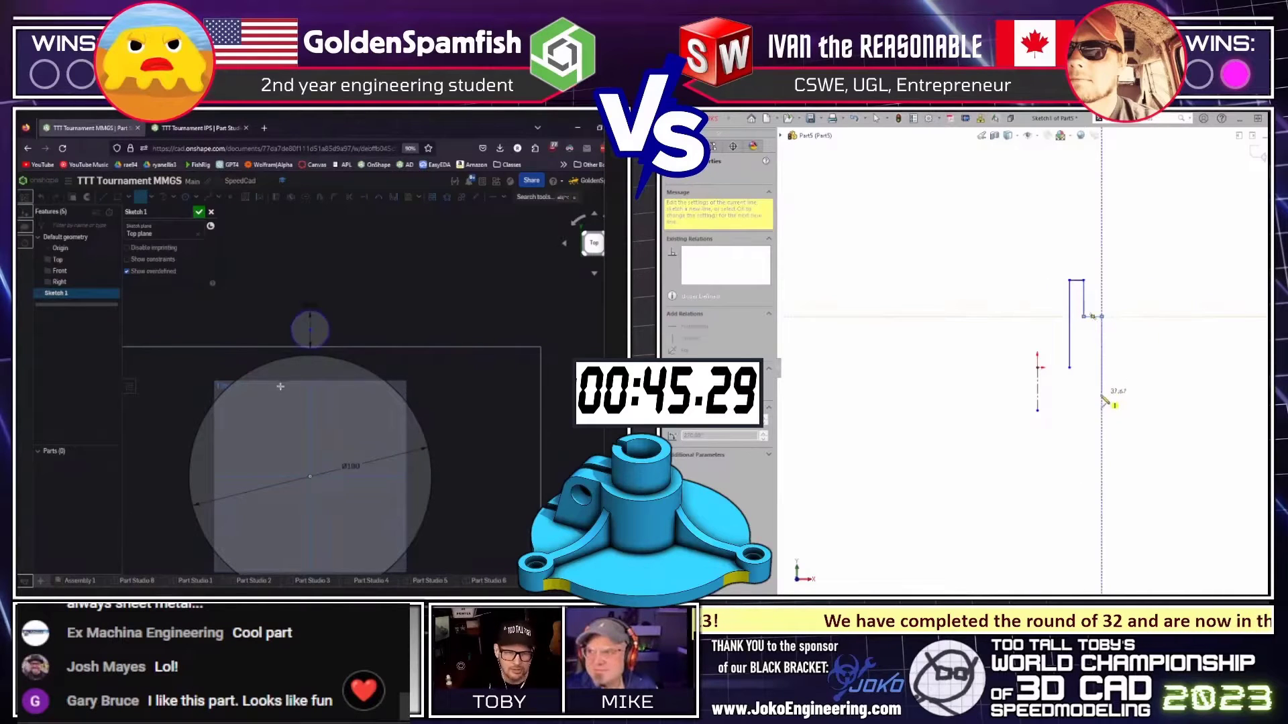
Start a concentric inner circle in the small Onshape circle and close the SolidWorks profile with the flange outline back to the inner edge.
left_click(310, 329)
left_click(1101, 352)
left_click(1186, 352)
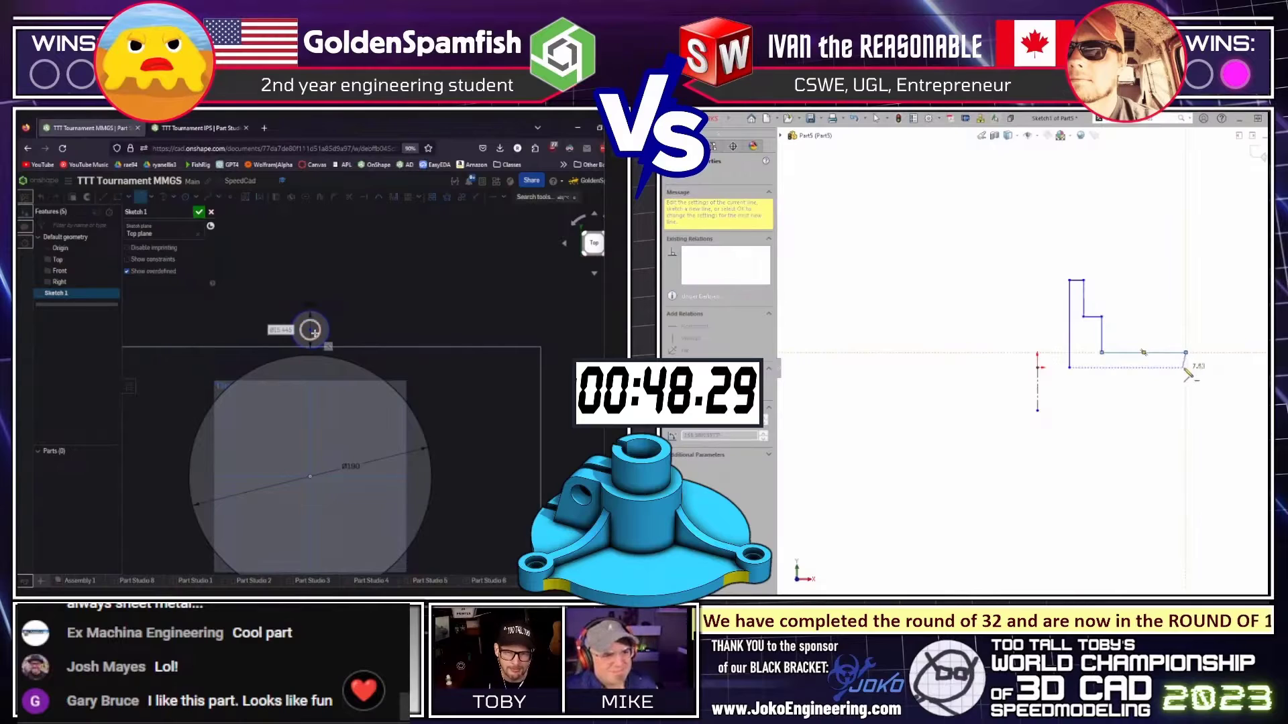
left_click(1186, 368)
left_click(1069, 367)
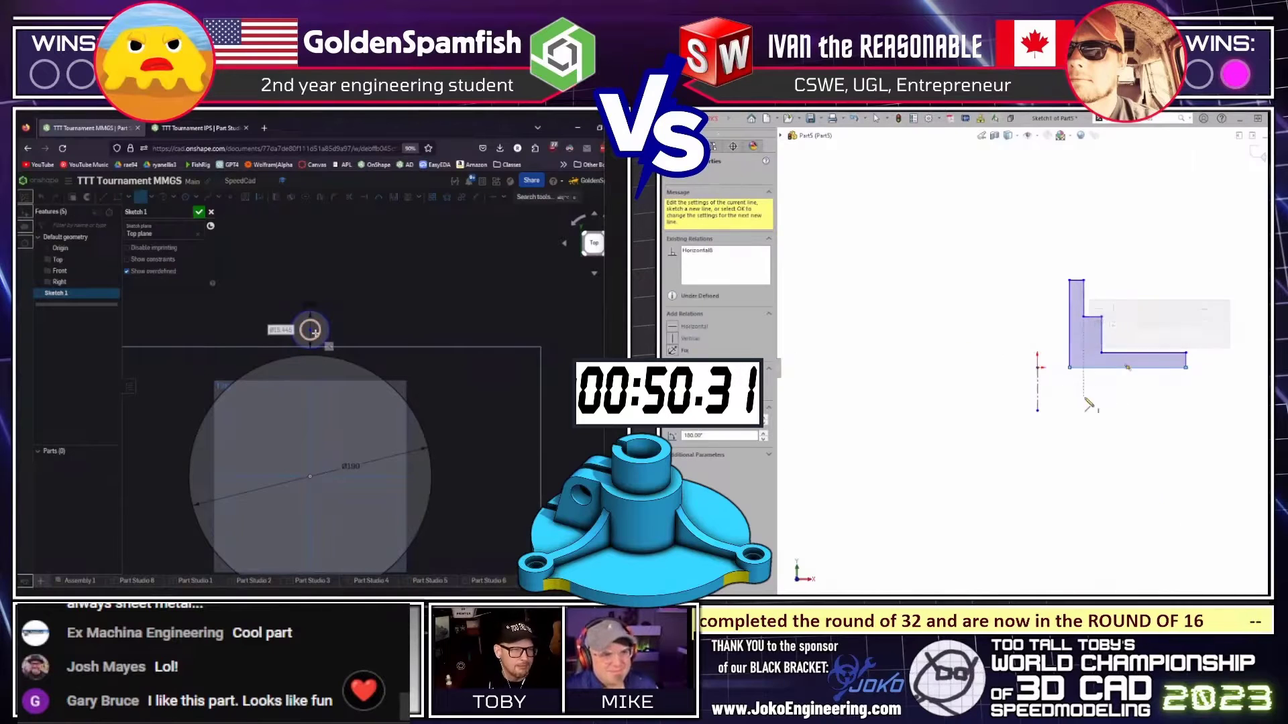
left_click(1083, 368)
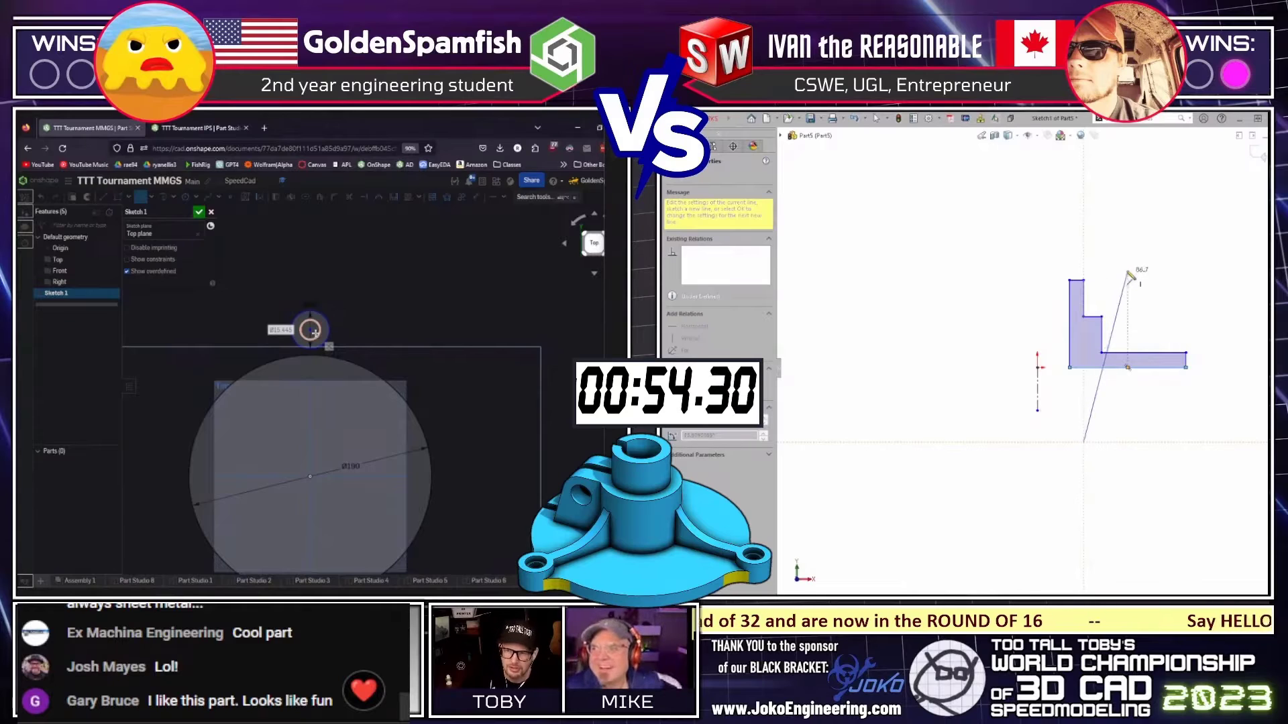
scroll(1143, 262, "down", 1)
left_click(1086, 341)
key("Escape")
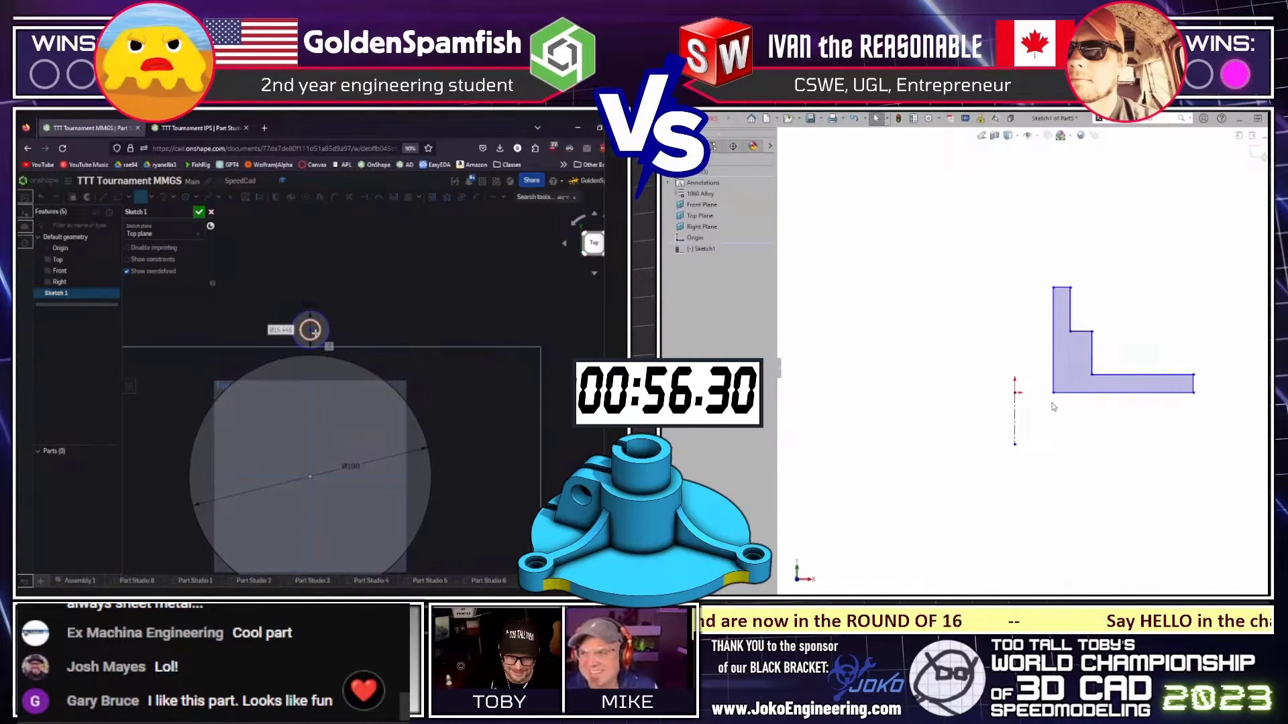
Dimension the outer vertical edge of the profile's lower step as a 70 mm diameter about the construction line.
left_click(1015, 413)
left_click(1091, 352)
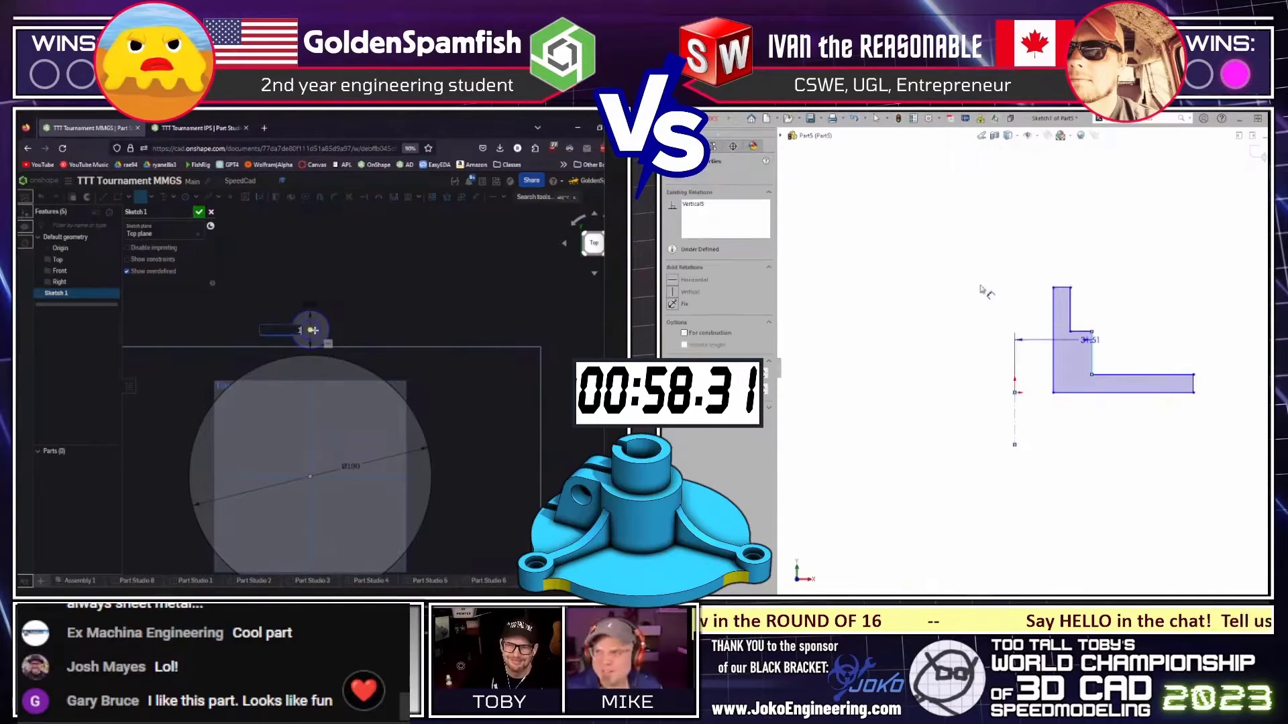
left_click(981, 240)
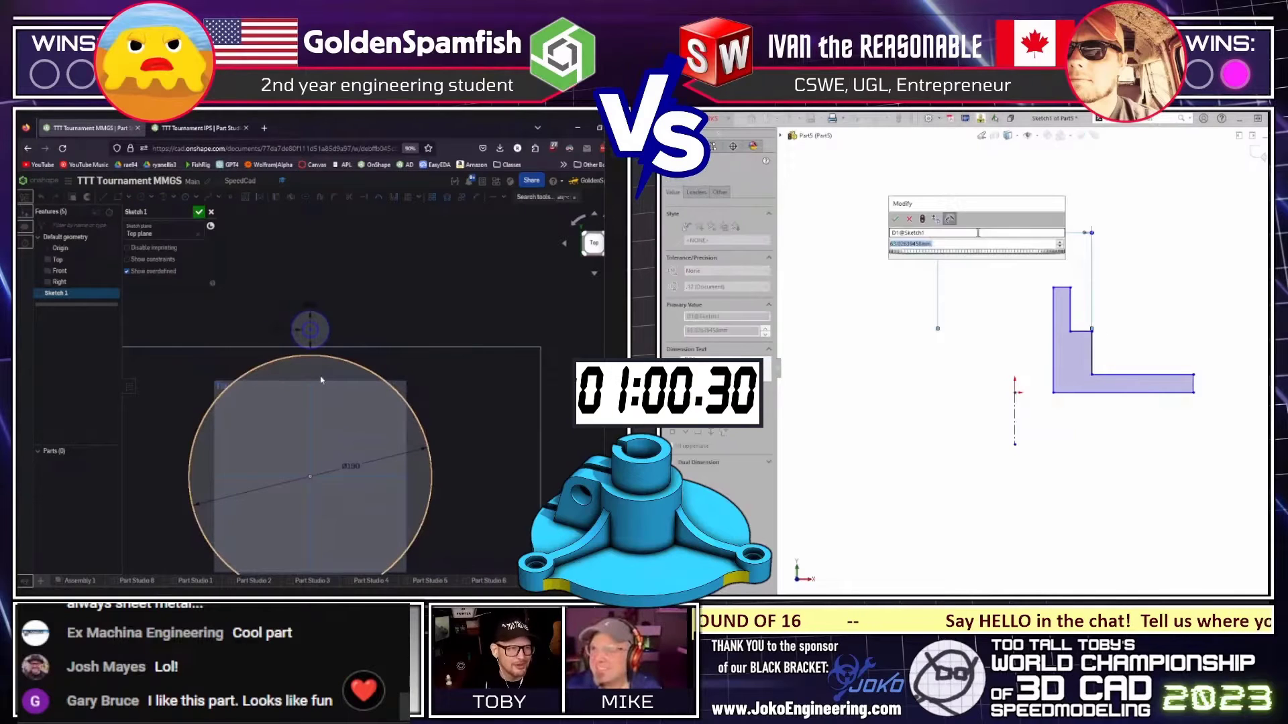
type("70")
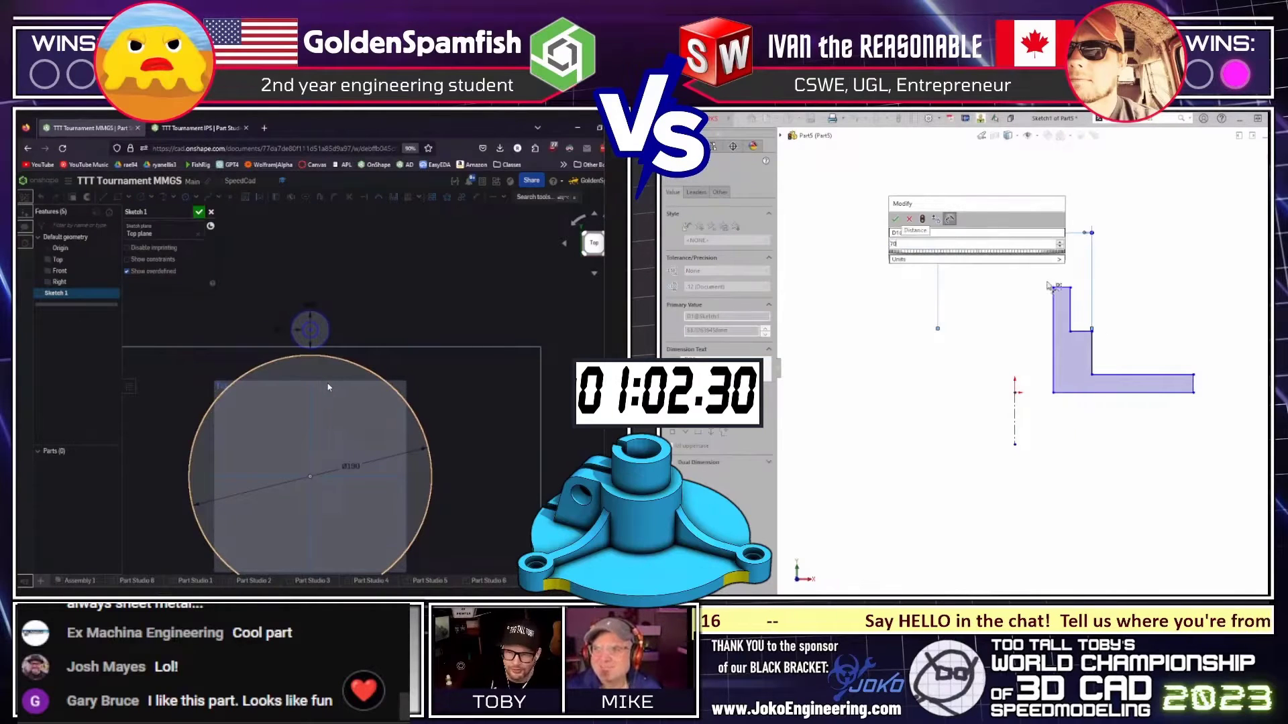
key("Return")
Dimension the profile's upper outer edge as a 50 mm diameter and its inner edge as a 33 mm diameter.
left_click(1072, 305)
left_click(999, 255)
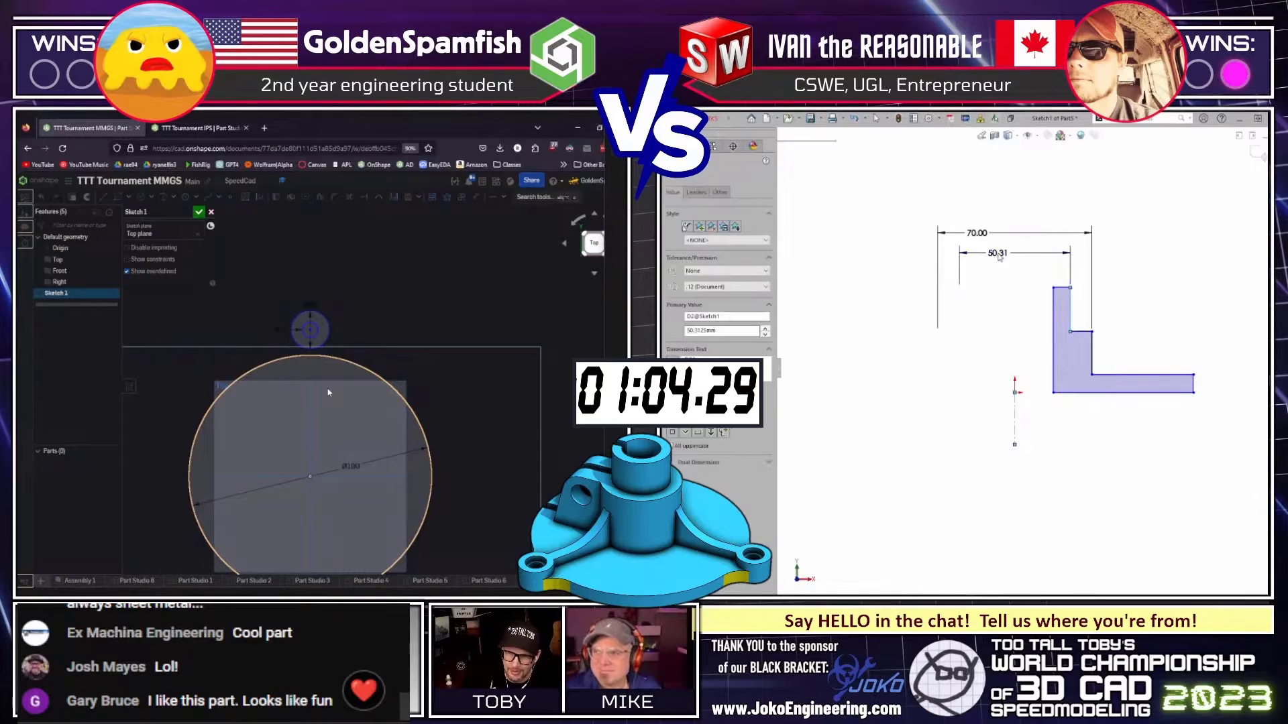
type("50")
key("Return")
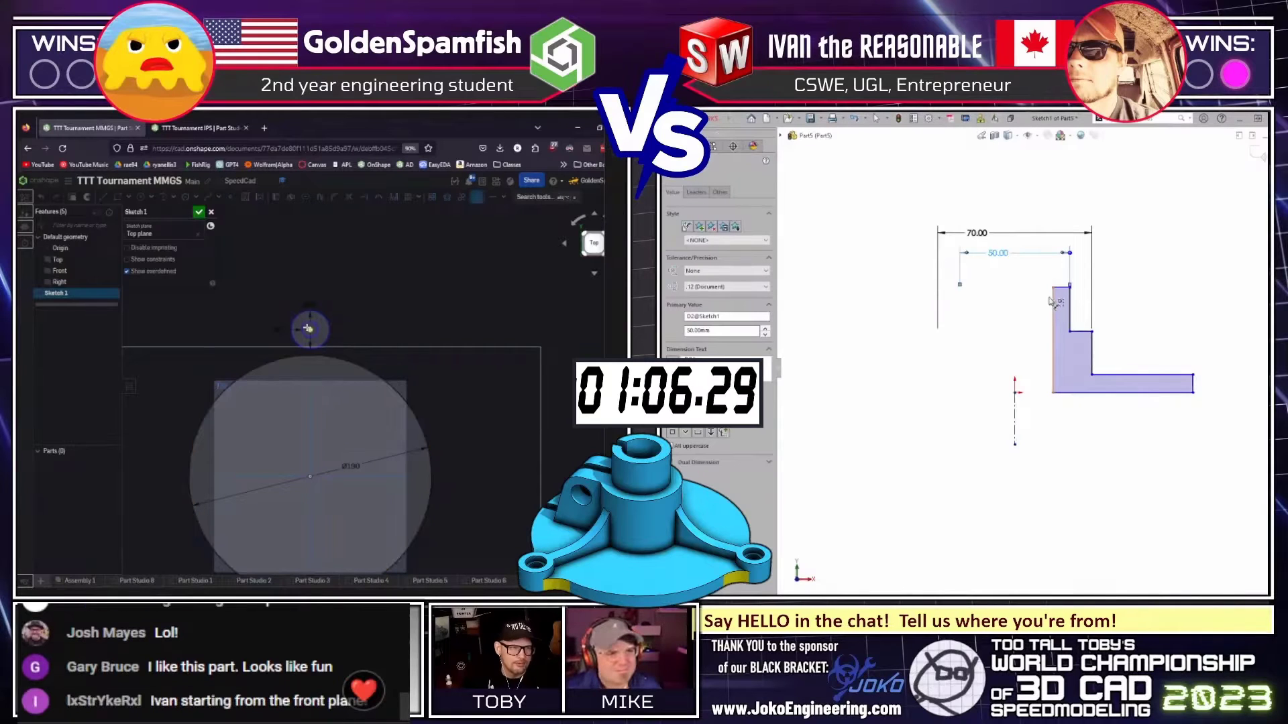
left_click(1054, 303)
left_click(1011, 287)
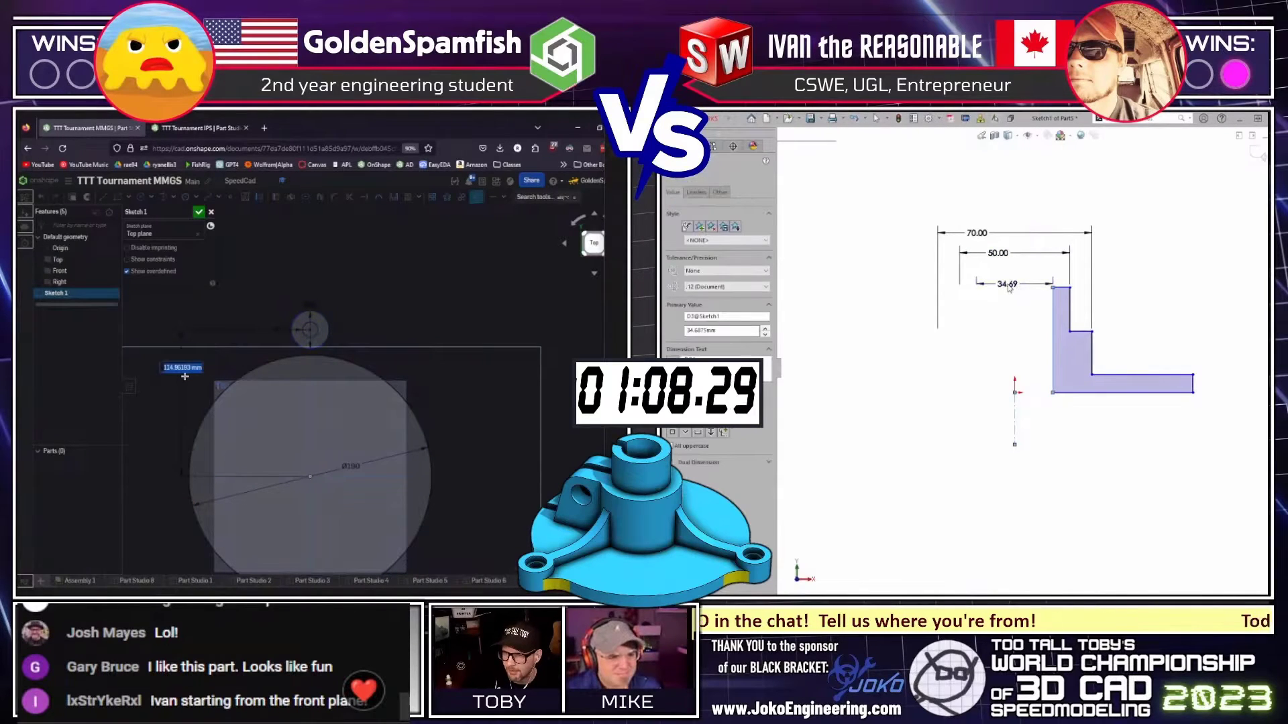
type("33")
key("Return")
Set the small circle's vertical distance from the disc centre in Onshape and dimension the SolidWorks profile's inner edge height as 95 mm.
type("21")
key("Escape")
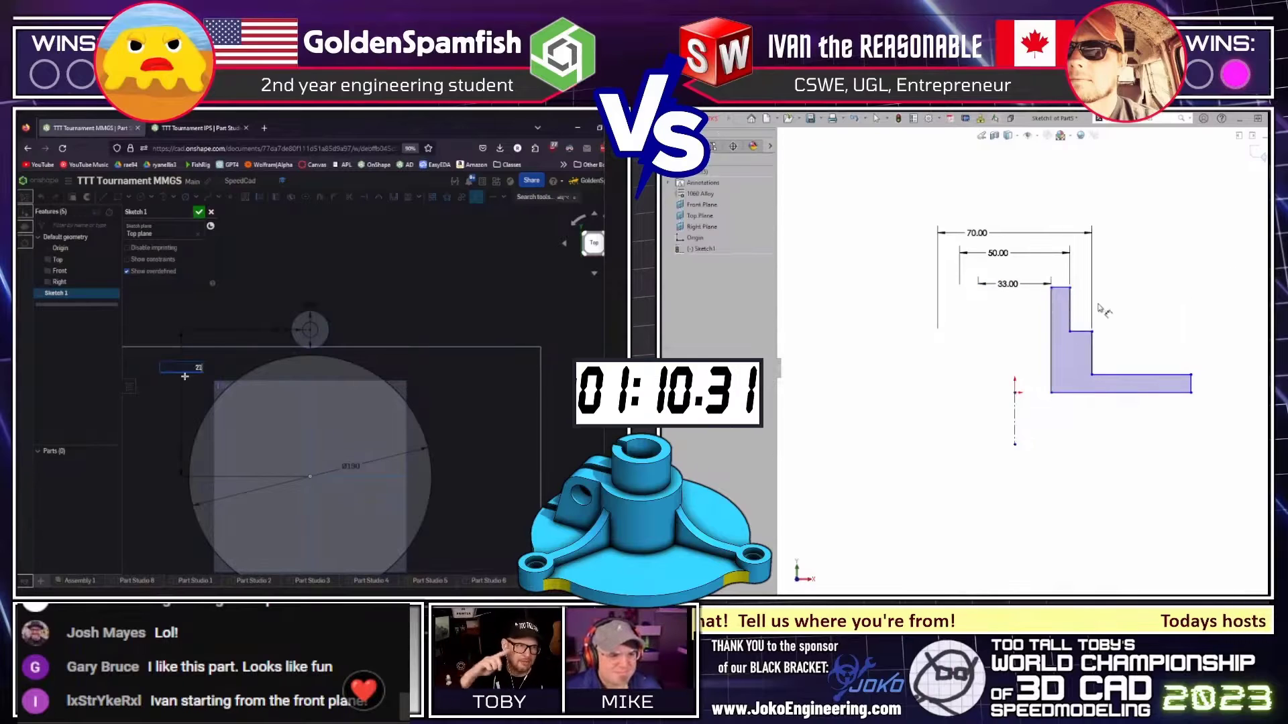
left_click(1052, 310)
key("Return")
left_click(1040, 322)
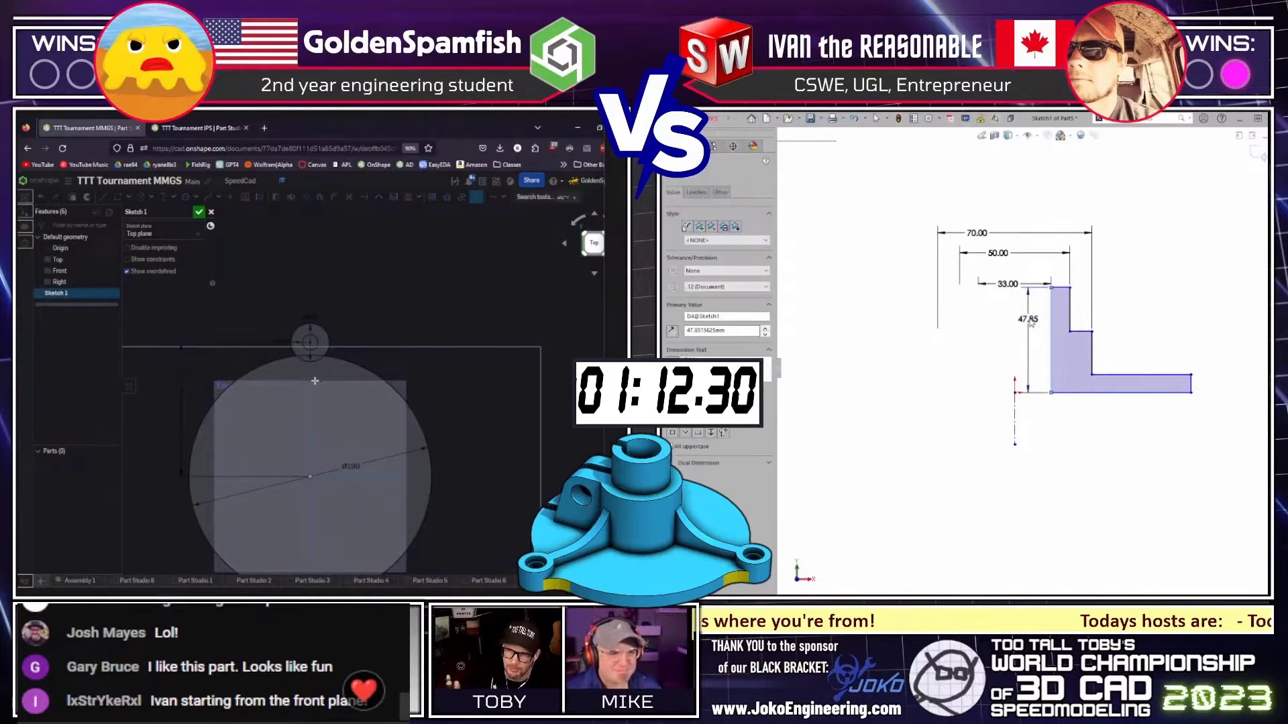
type("95")
key("Return")
Make the profile's base edge coincident with the origin in the SolidWorks sketch.
left_click(1015, 399)
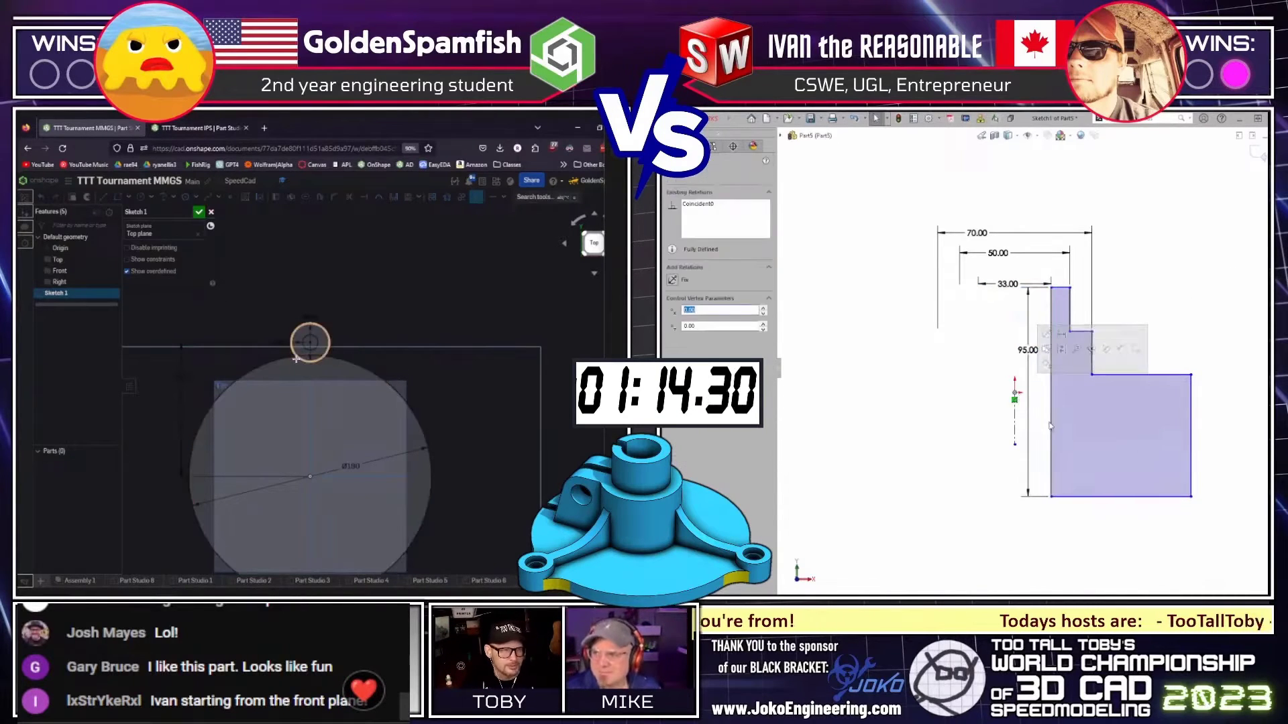
left_click(1089, 497, "ctrl")
left_click(1132, 451)
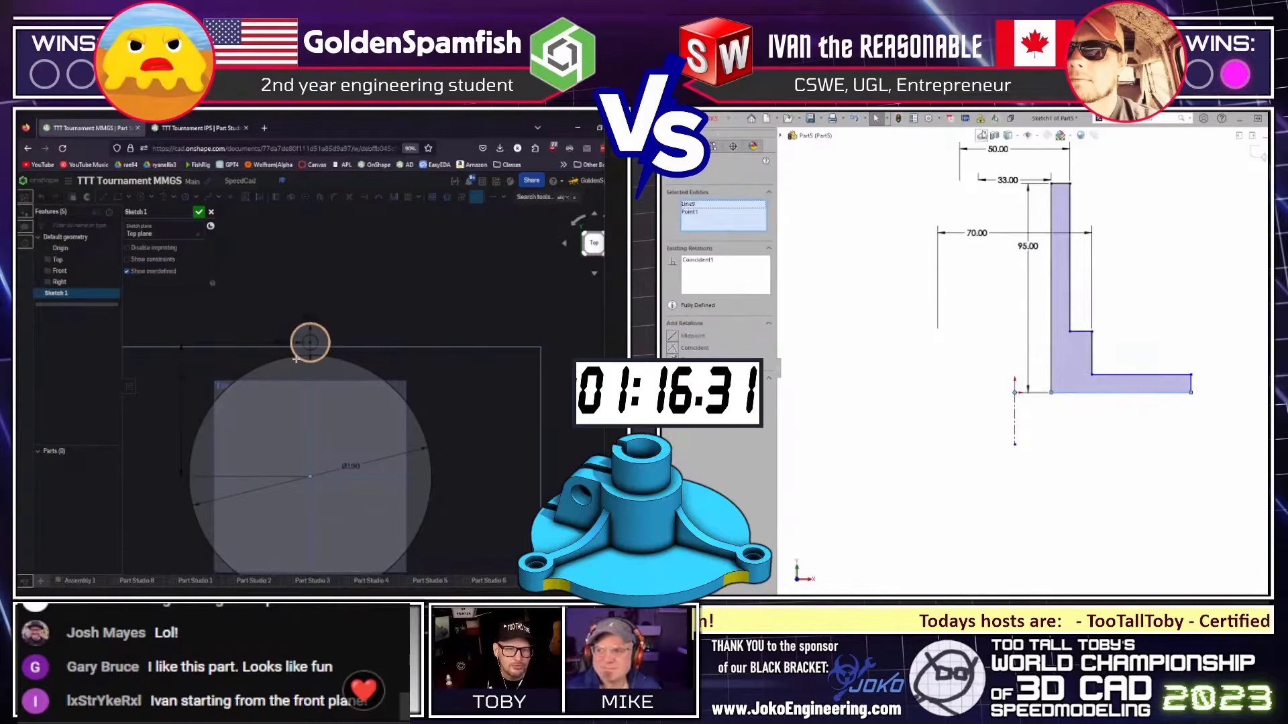
key("Escape")
key("f")
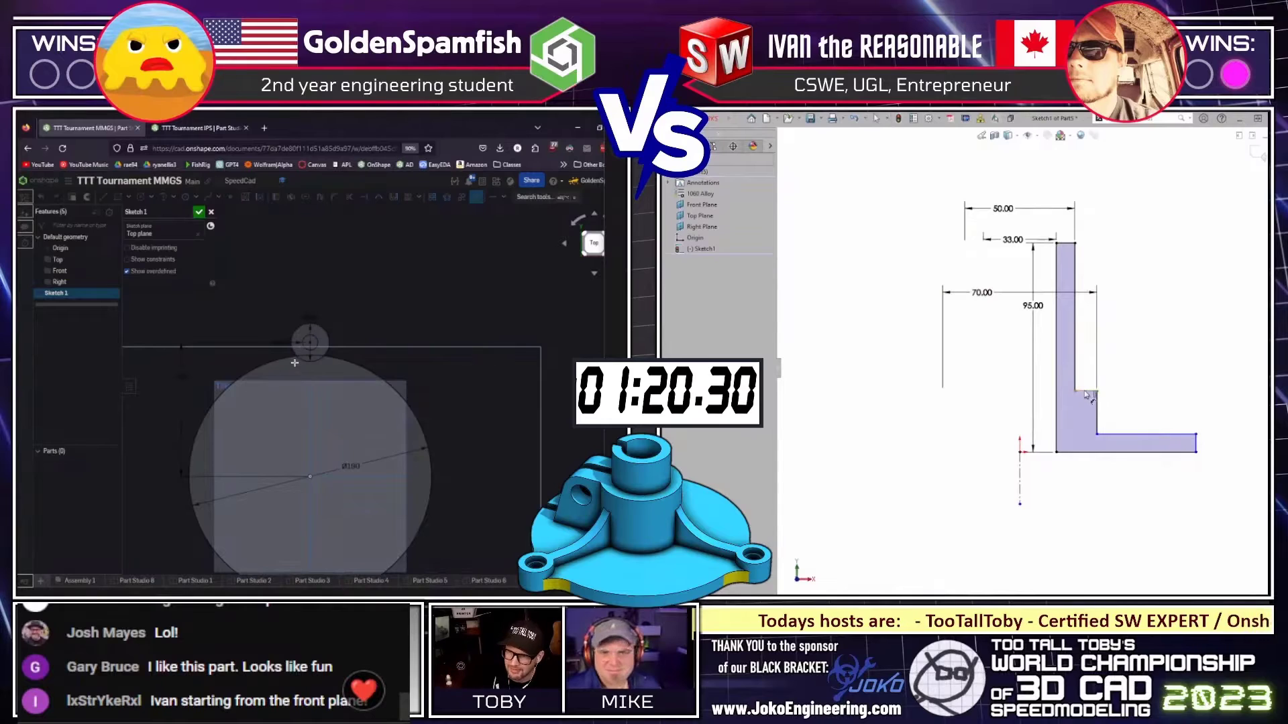
Dimension the height from the profile's base edge to the top of the lower step as 65 mm.
scroll(301, 369, "up", 2)
left_click(1090, 452)
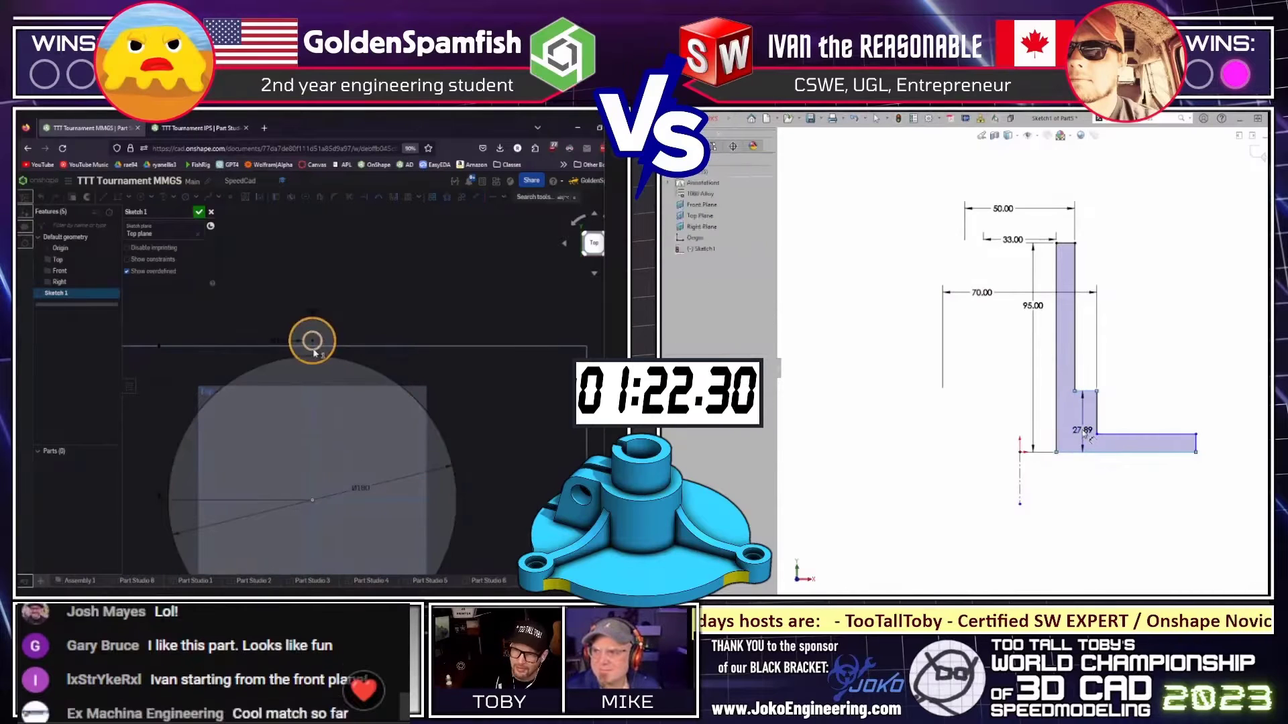
scroll(349, 349, "down", 2)
left_click(1071, 424)
type("65")
key("Return")
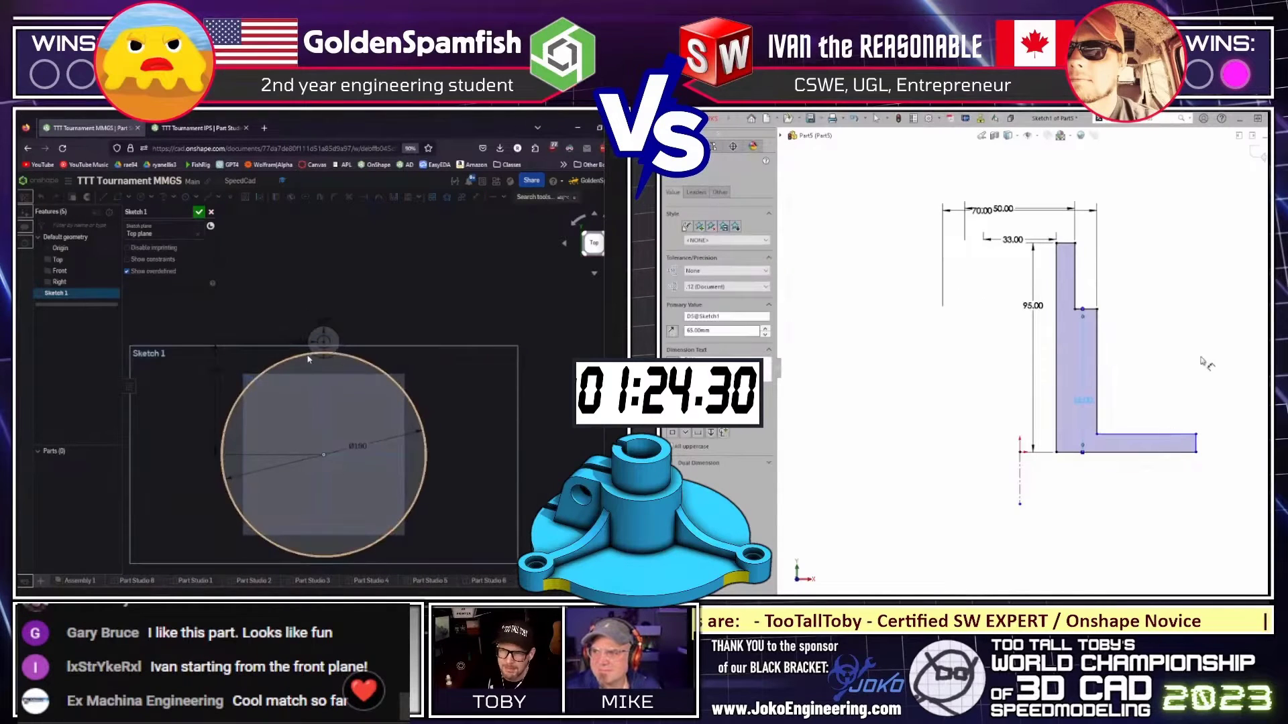
Place a sketch fillet where the small circle meets the disc in Onshape and dimension the SolidWorks flange thickness as 12 mm.
key("f")
scroll(302, 354, "up", 3)
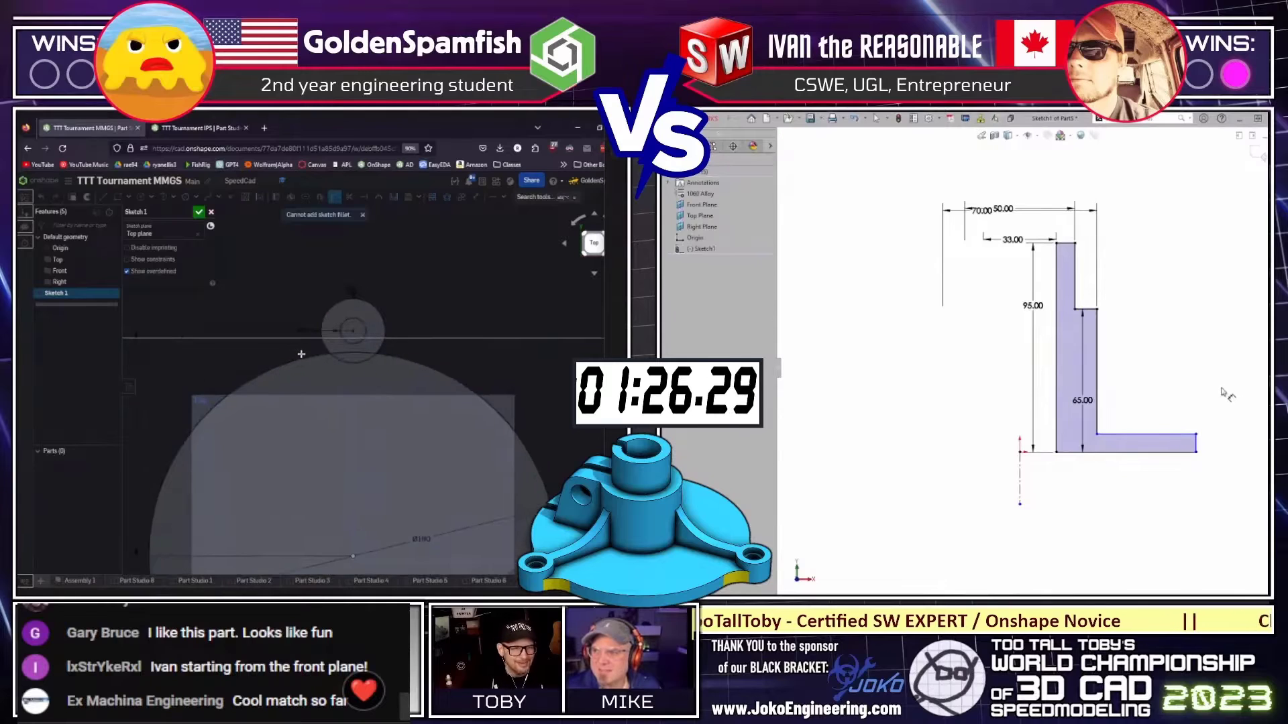
left_click(1196, 444)
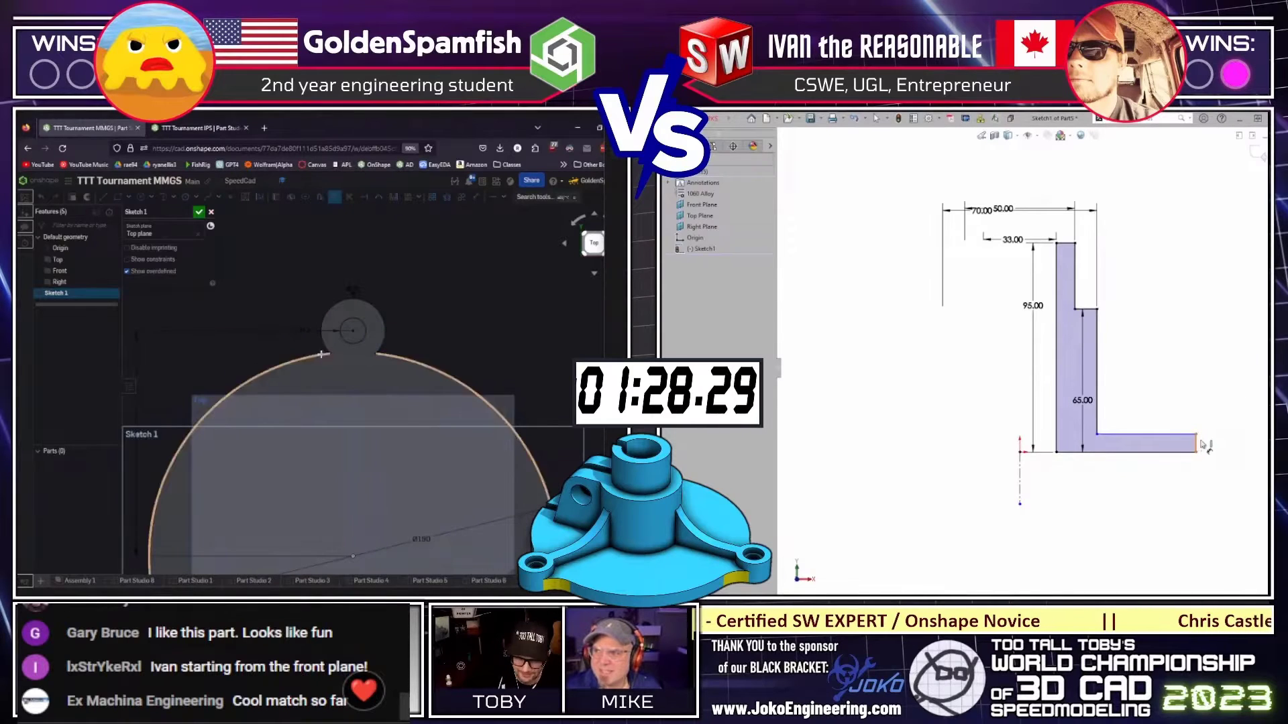
left_click(295, 366)
left_click(1222, 448)
type("12")
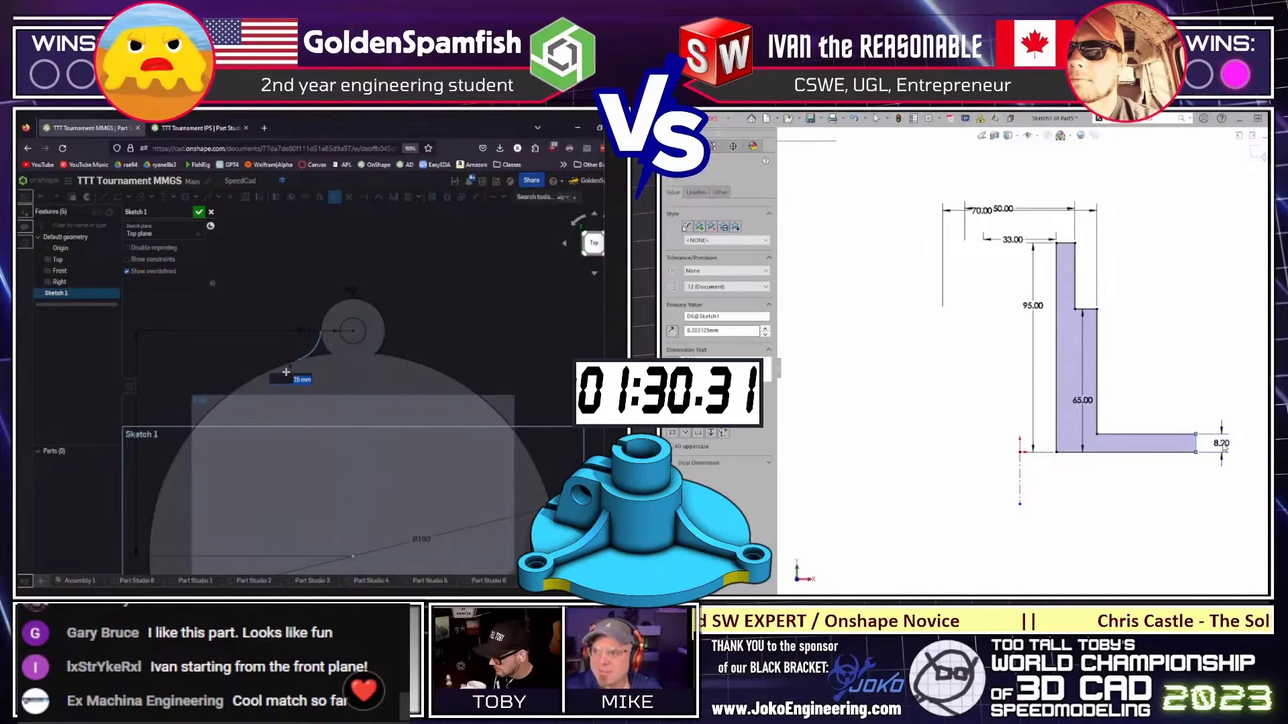
key("Return")
Dimension the flange's outer edge as a 190 mm diameter about the construction line.
scroll(1177, 500, "down", 1)
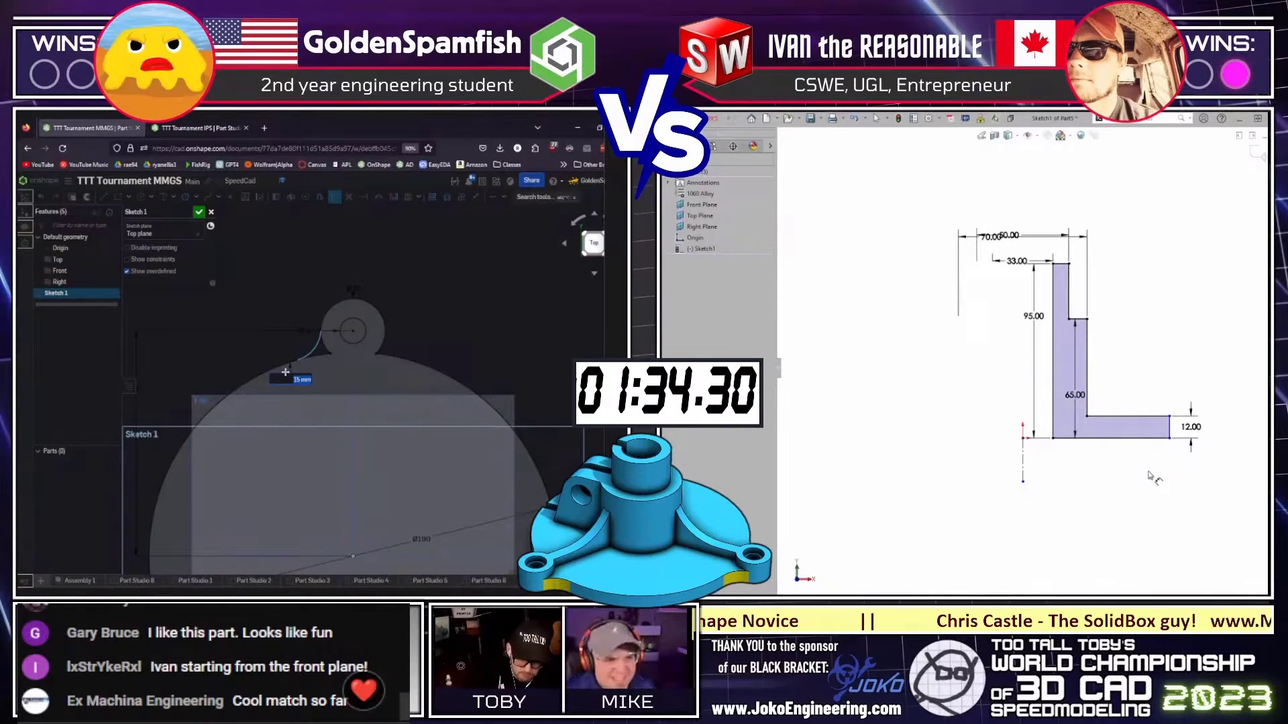
left_click(1171, 437)
left_click(1004, 464)
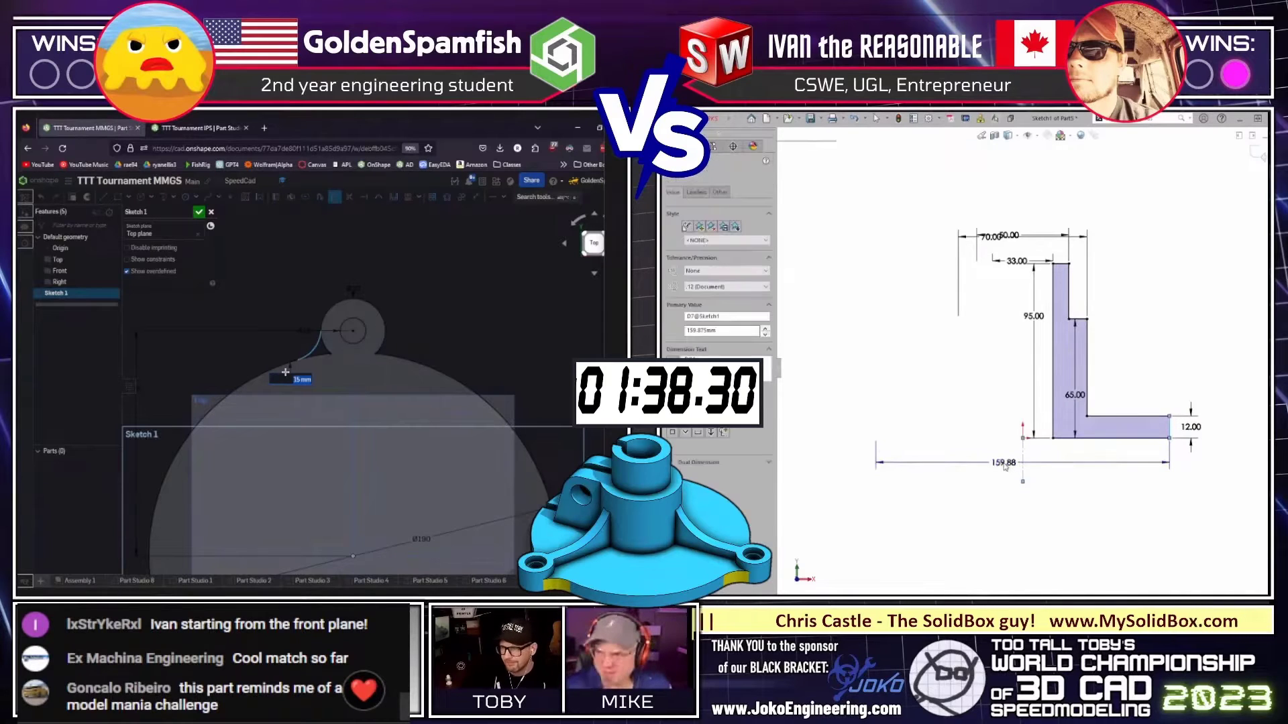
type("190")
key("Return")
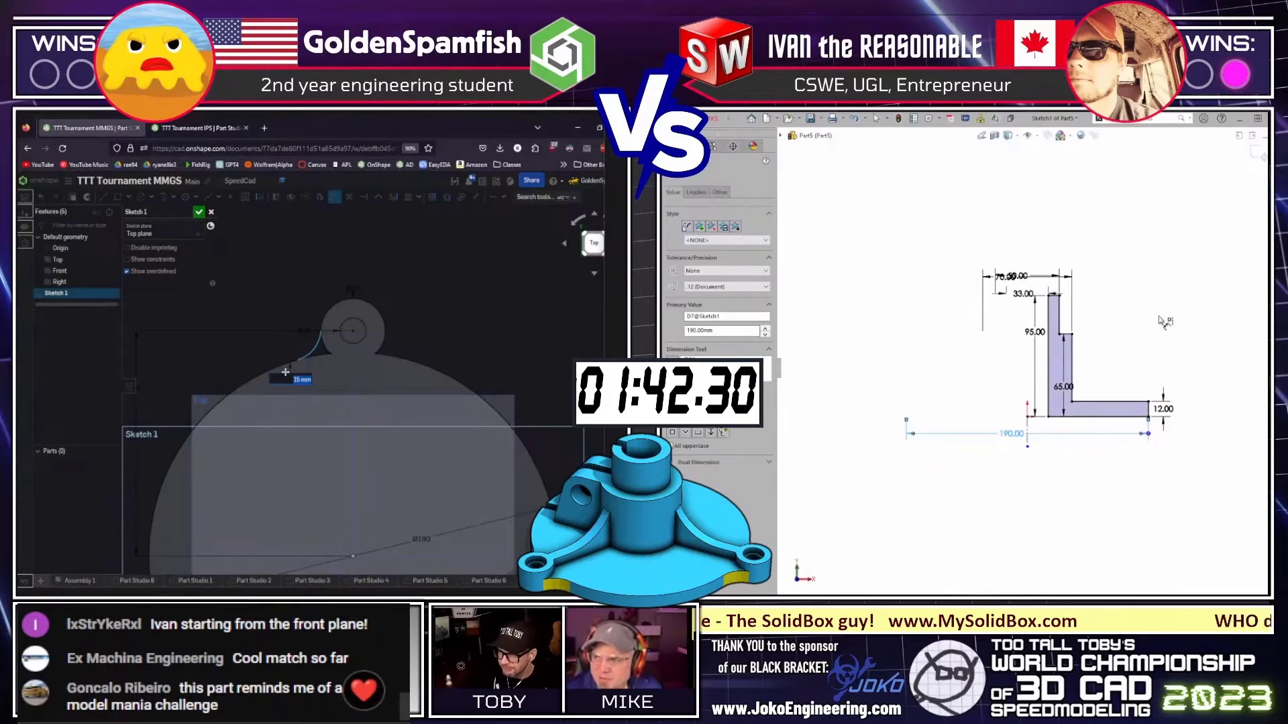
Revolve the finished profile about the construction line to form the stepped hollow hub and round flange.
left_click(1173, 320)
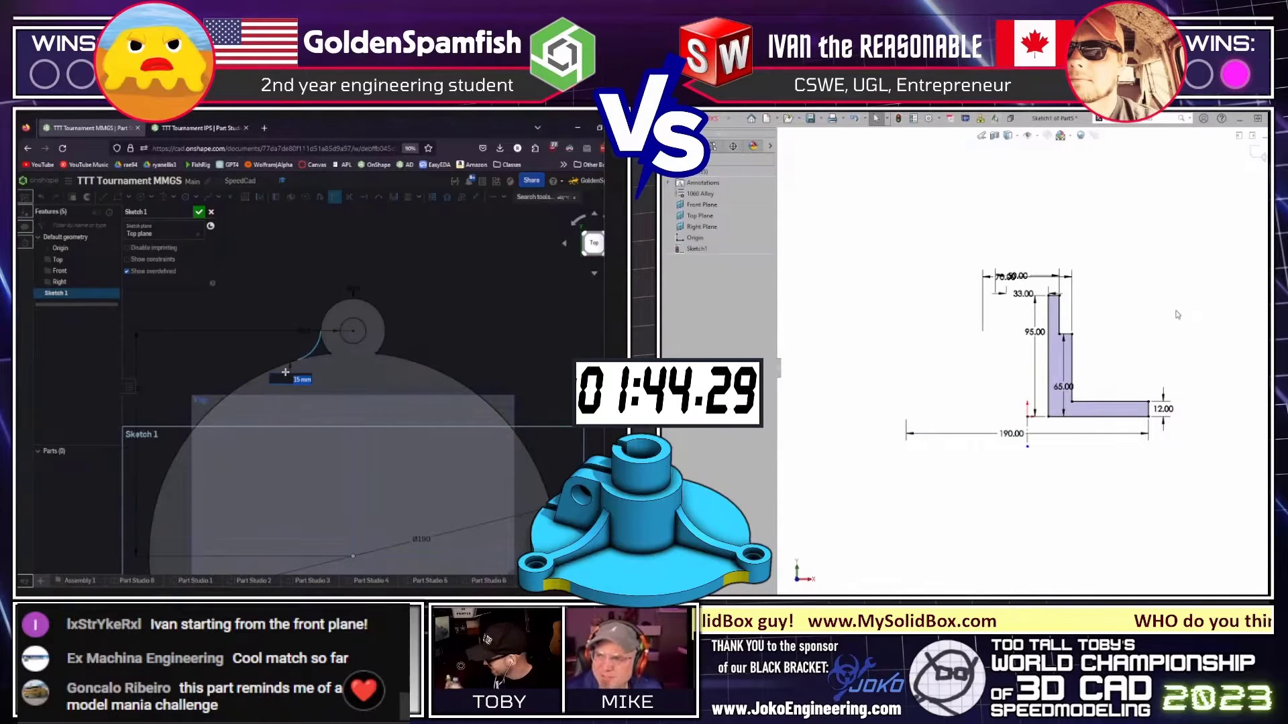
key("r")
key("Return")
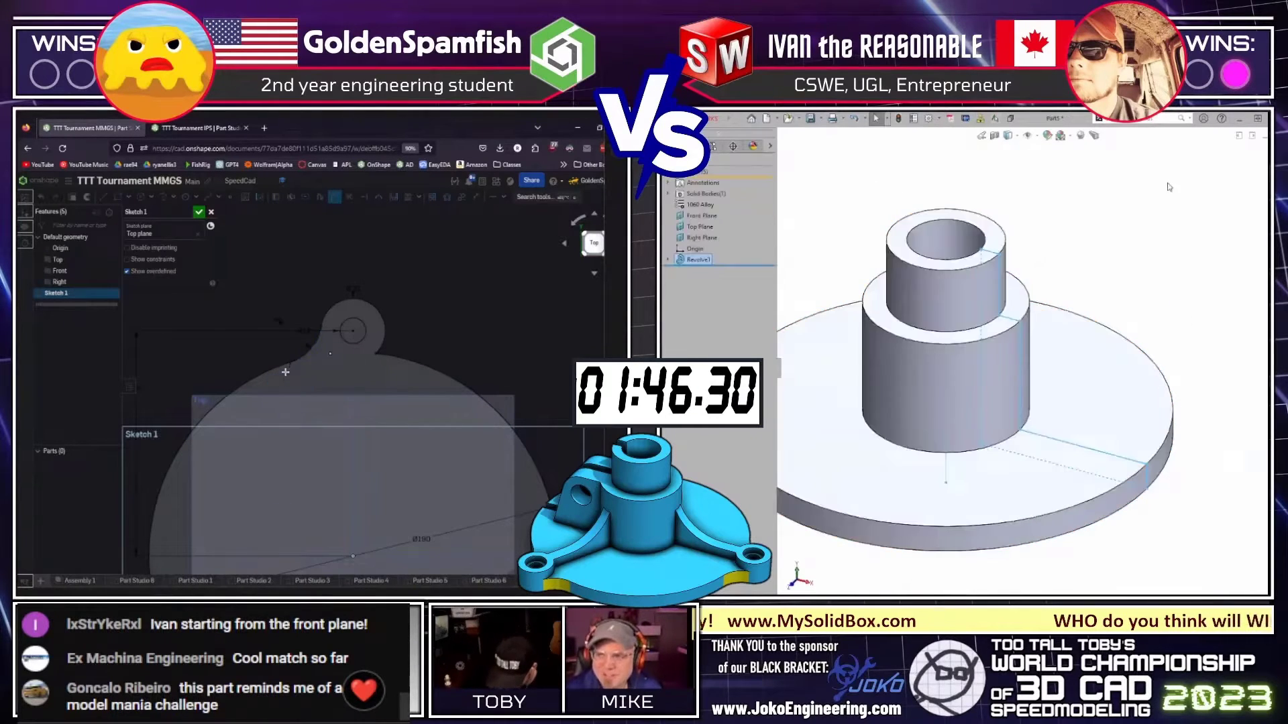
left_click(1162, 243)
key("f")
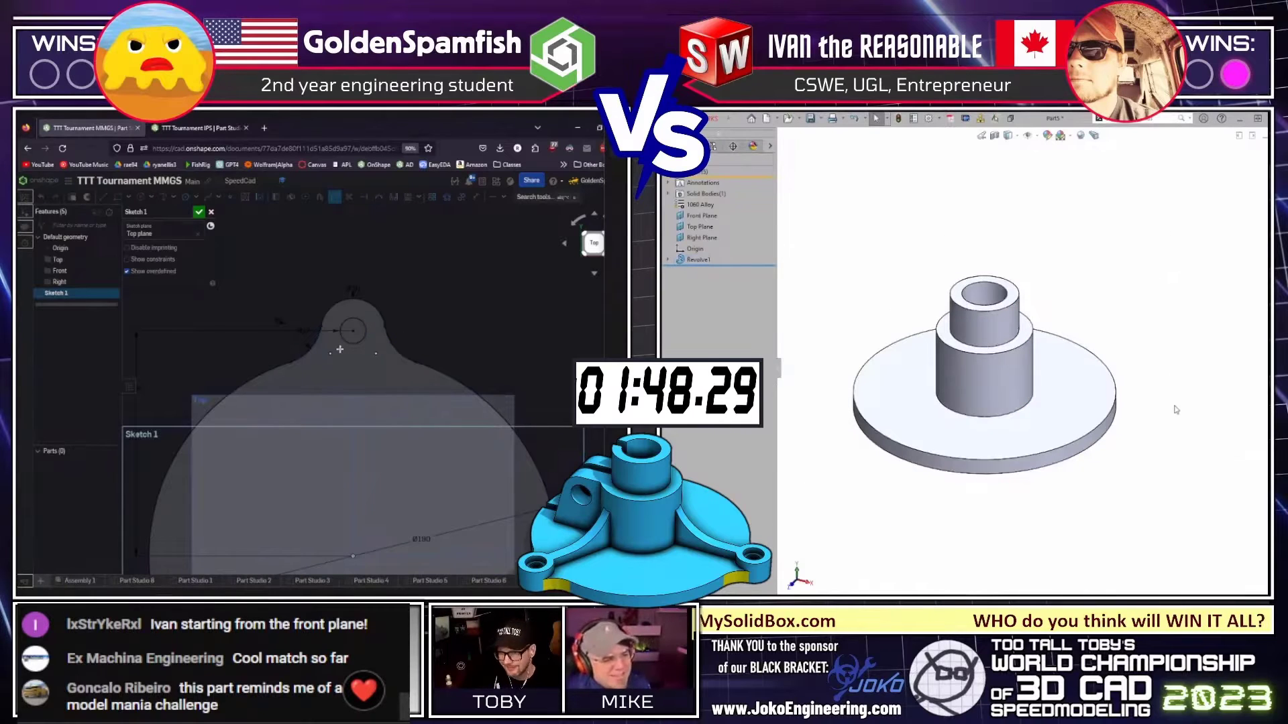
Circular-pattern the ear profile to three instances around the Onshape disc and start a SolidWorks sketch on the Top Plane.
scroll(248, 379, "down", 2)
scroll(248, 379, "down", 2)
key("ctrl+5")
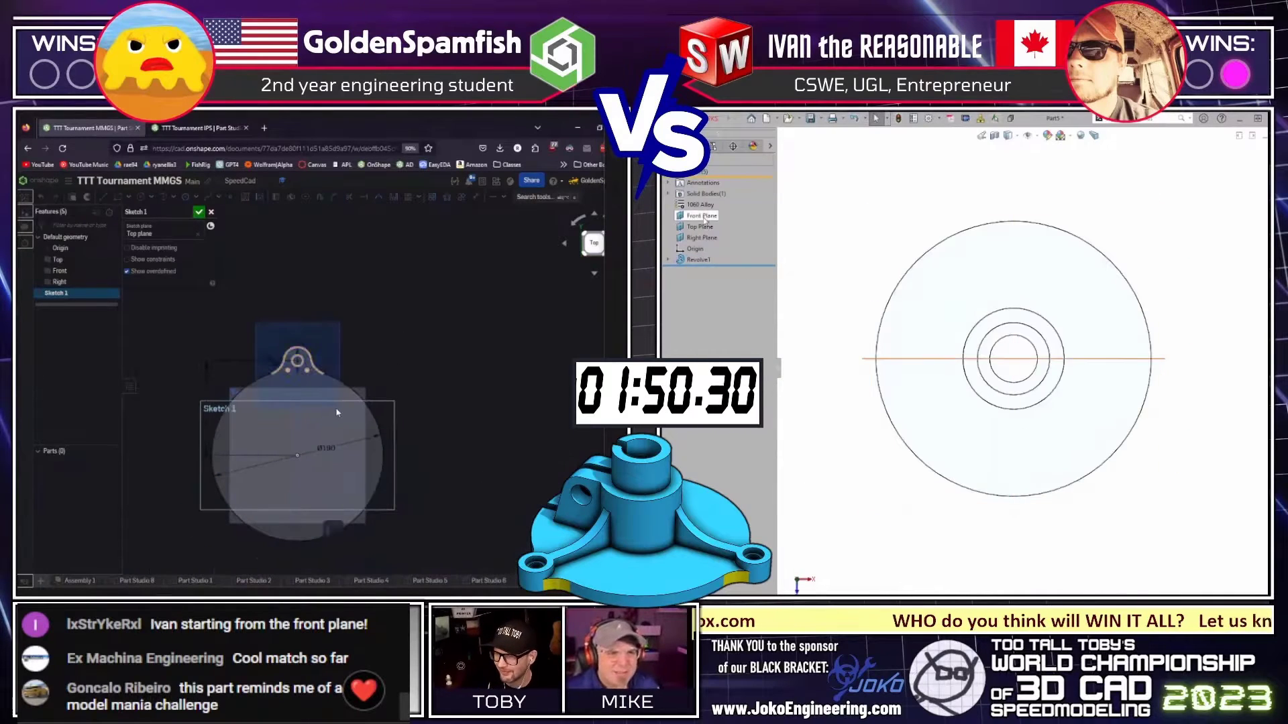
key("s")
left_click(699, 227)
key("s")
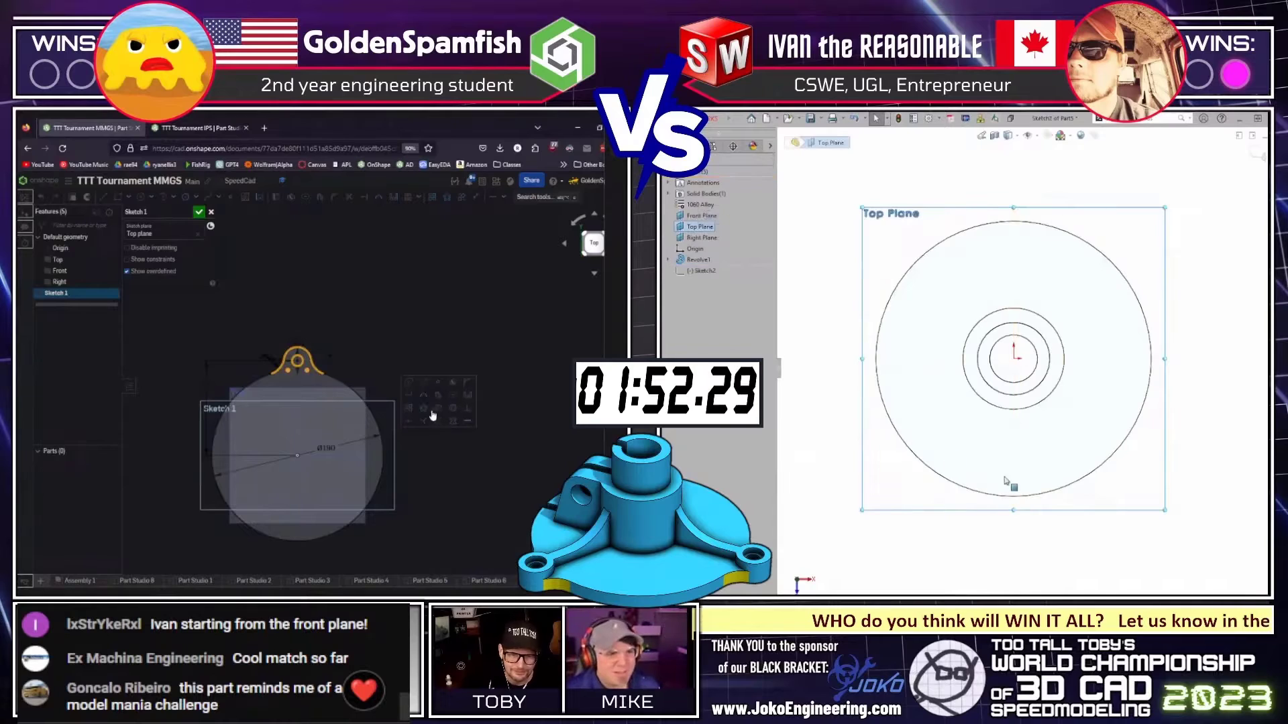
left_click(424, 413)
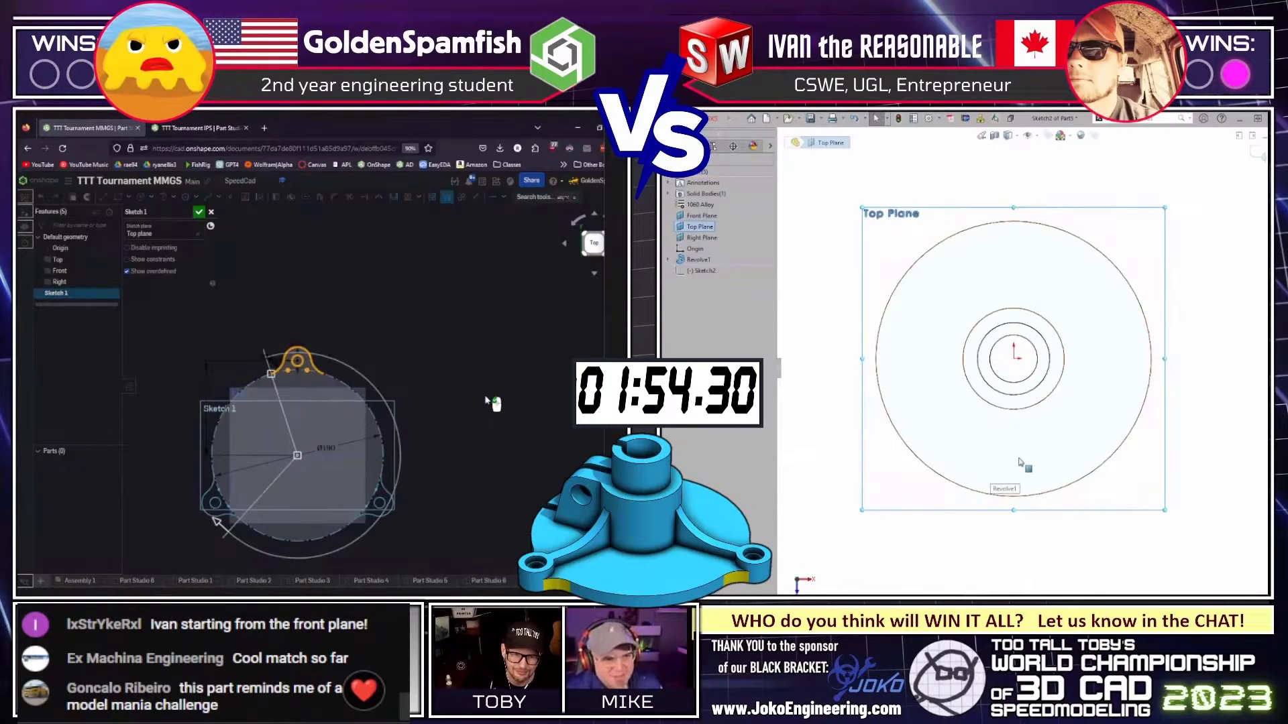
Extrude the three-eared disc in Onshape and sketch two concentric circles at the SolidWorks flange's edge, the inner about 13.5 mm in diameter.
key("shift+e")
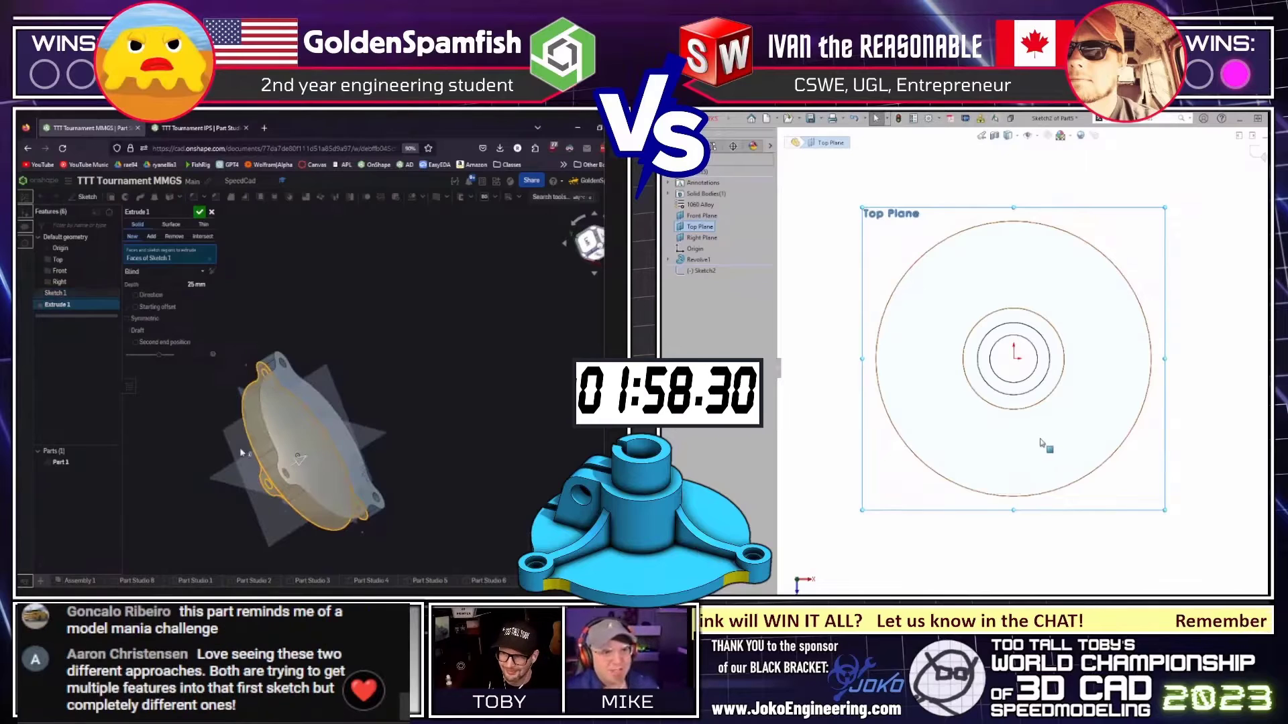
scroll(1026, 469, "up", 3)
key("c")
left_click(1013, 514)
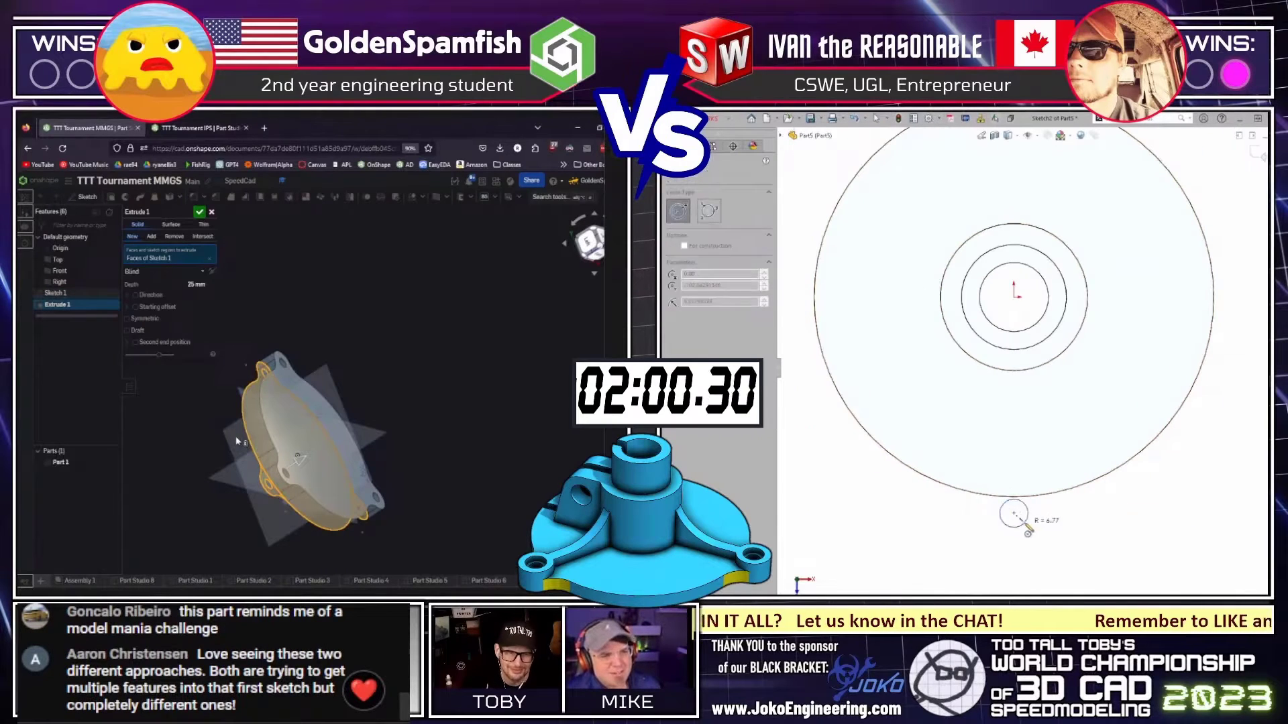
left_click(1018, 518)
key("Escape")
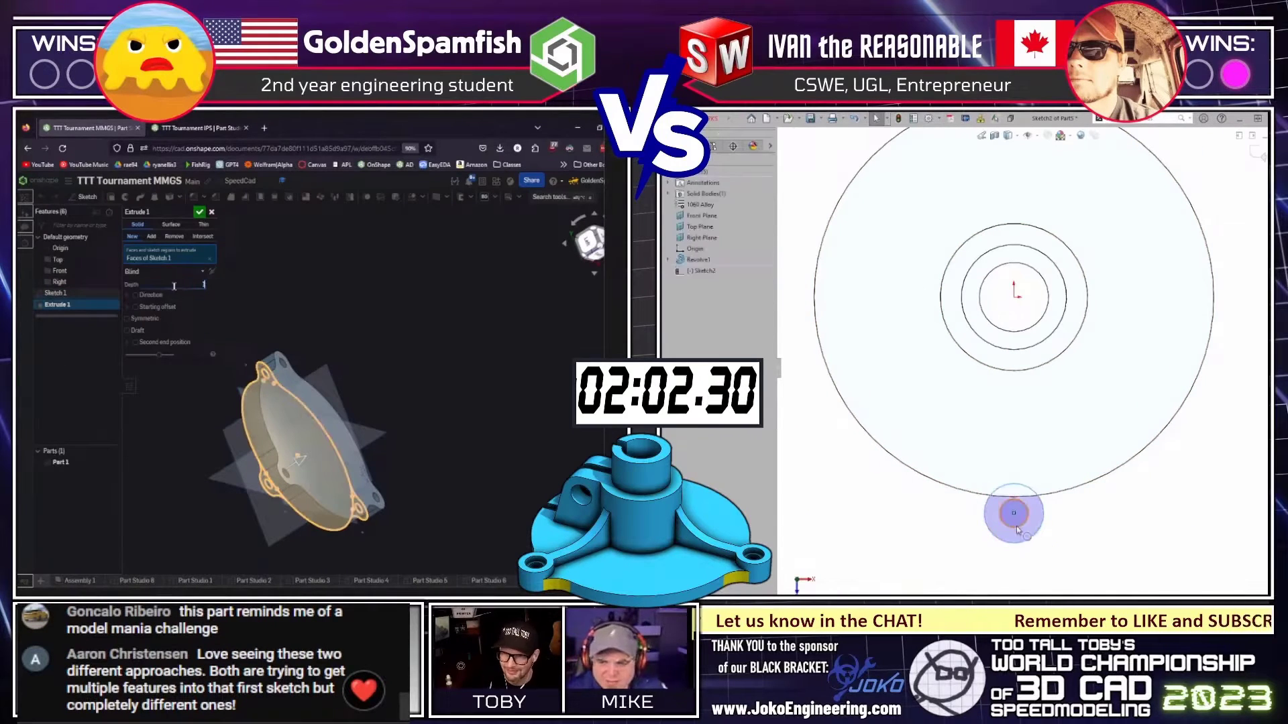
Accept the Onshape plate extrusion and add a Vertical relation between the SolidWorks ear circles' centre and the origin.
left_click(1013, 513)
left_click(199, 211)
left_click(1013, 296, "ctrl")
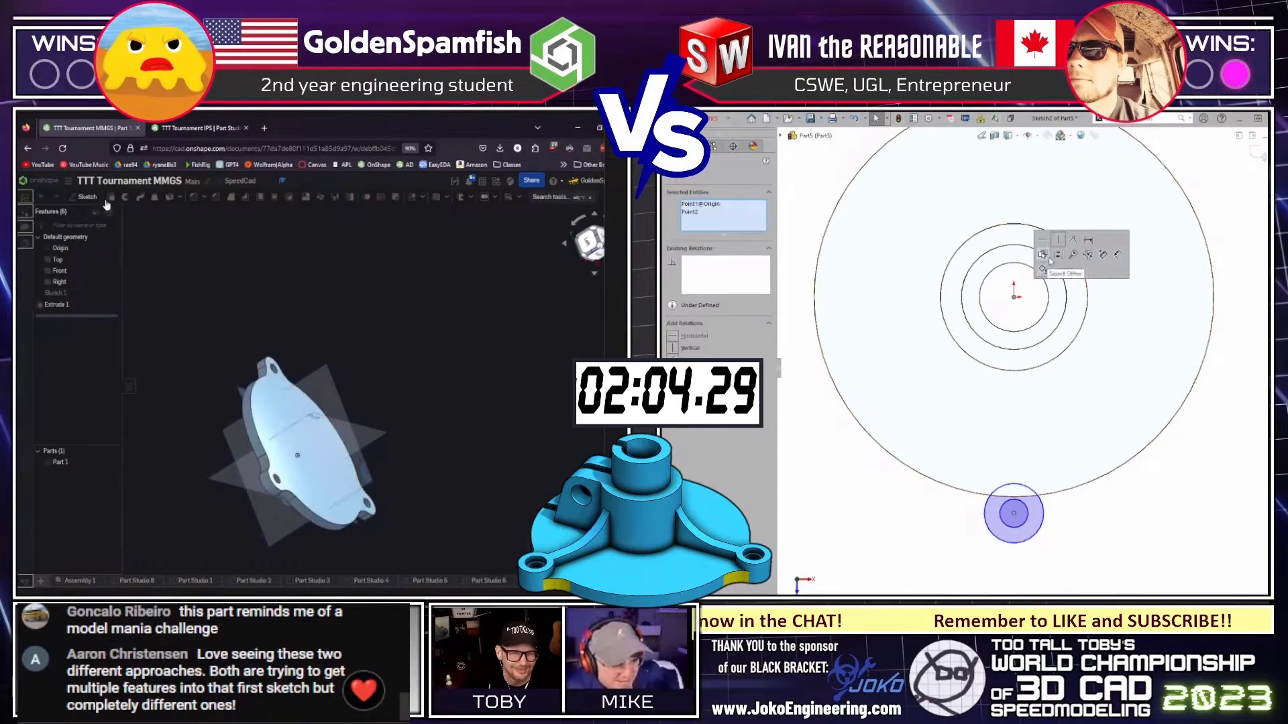
left_click(1058, 241)
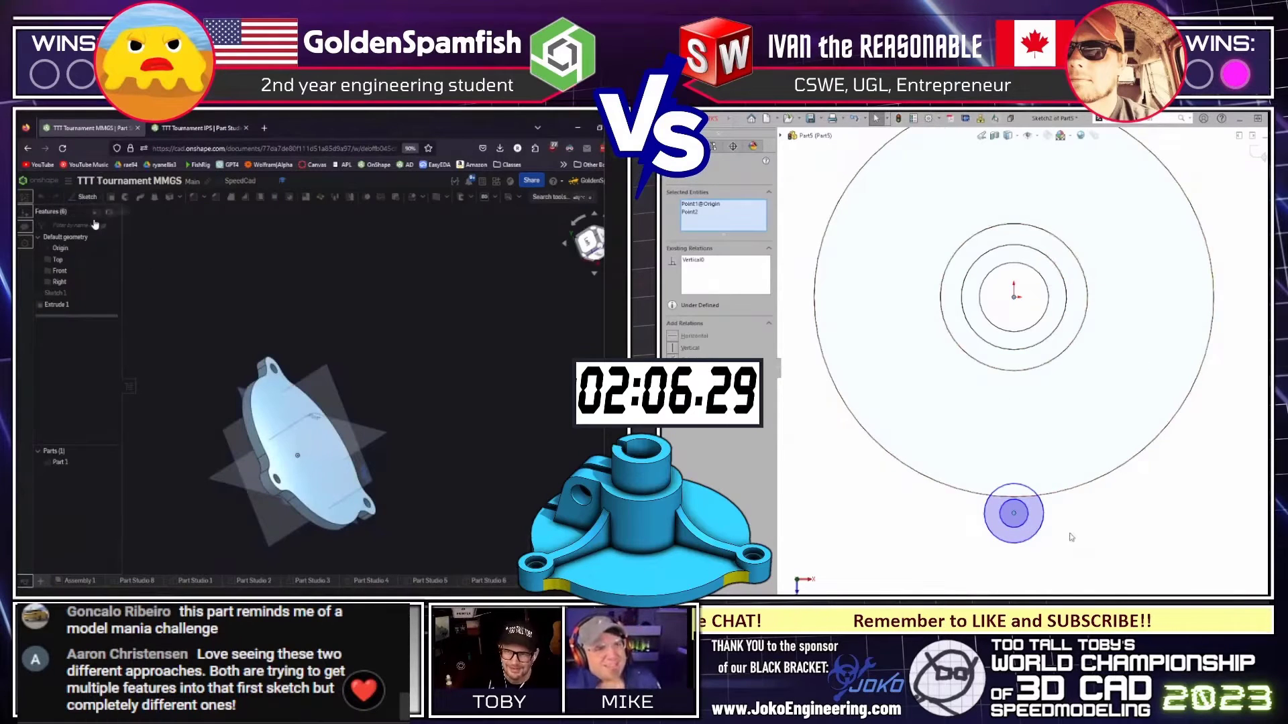
key("Escape")
Dimension the ear's outer circle as a 30 mm diameter in SolidWorks and open a Right plane sketch in Onshape.
scroll(1071, 536, "up", 2)
left_click(84, 196)
left_click(60, 282)
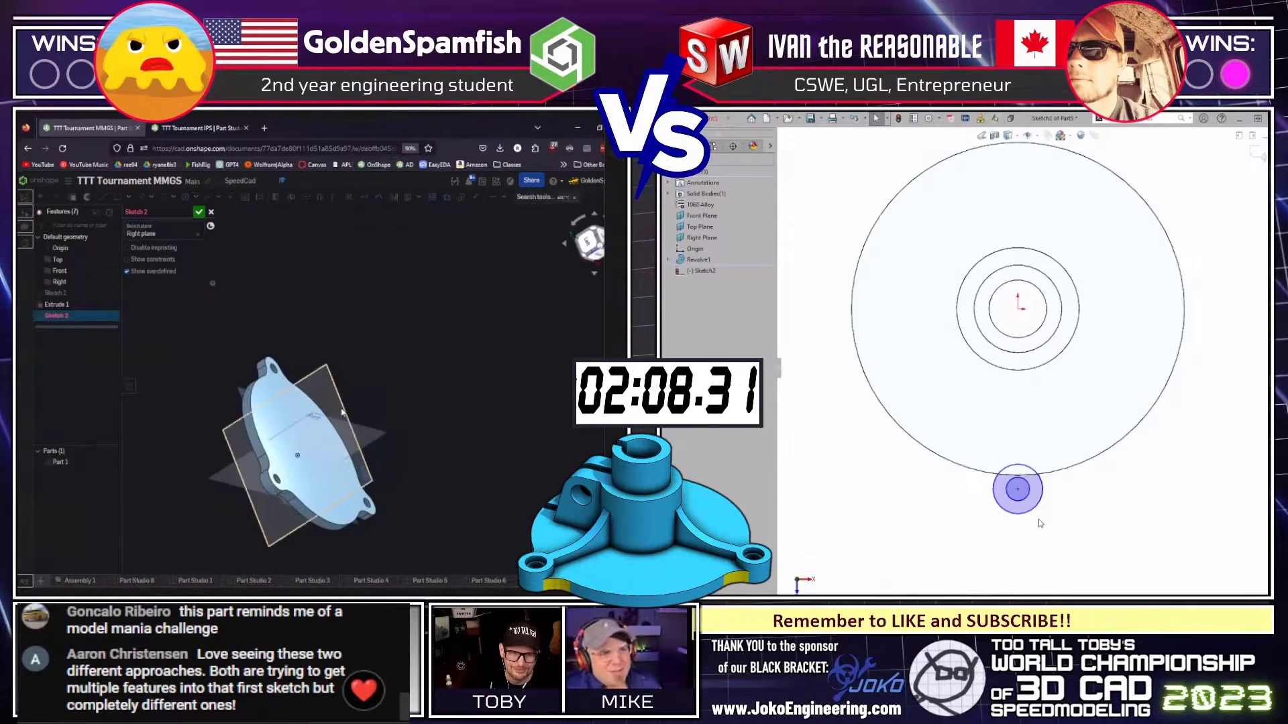
key("n")
key("d")
left_click(1039, 511)
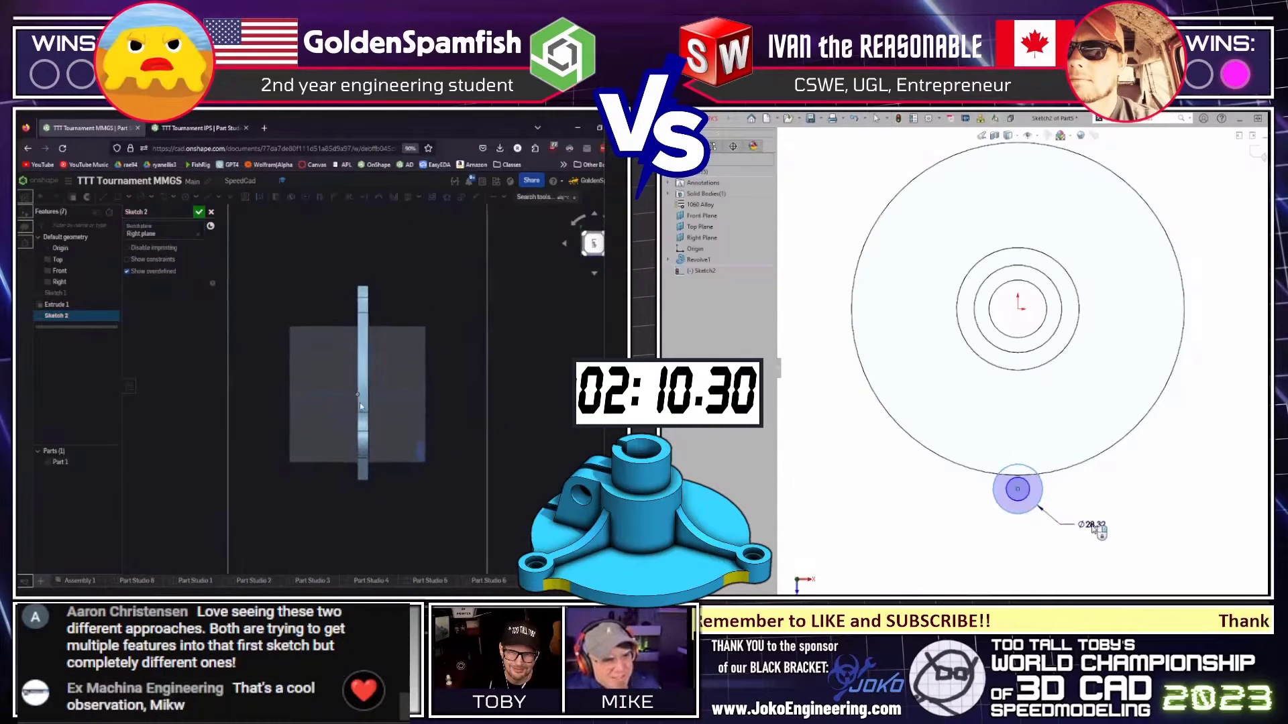
left_click(1099, 526)
type("30")
key("Return")
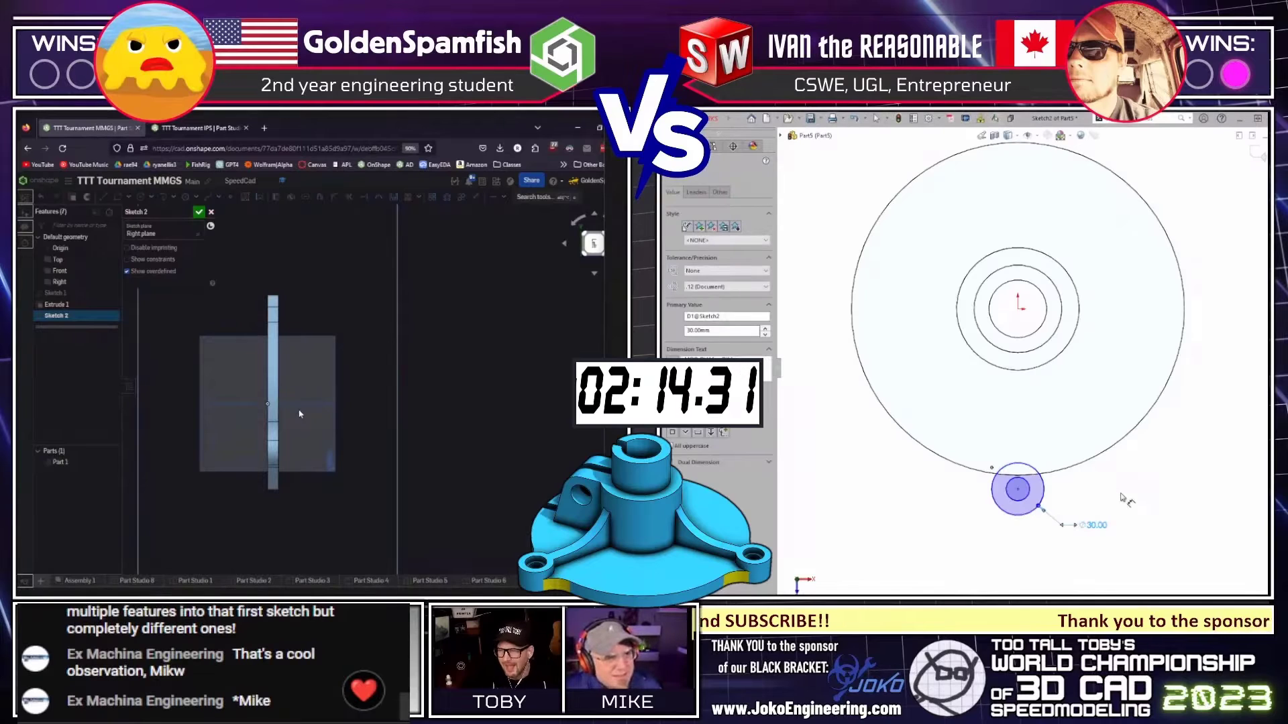
Discard the Right plane sketch in Onshape and start a new sketch on the plate's flat face.
left_click(210, 212)
right_click_drag(210, 212, 295, 362)
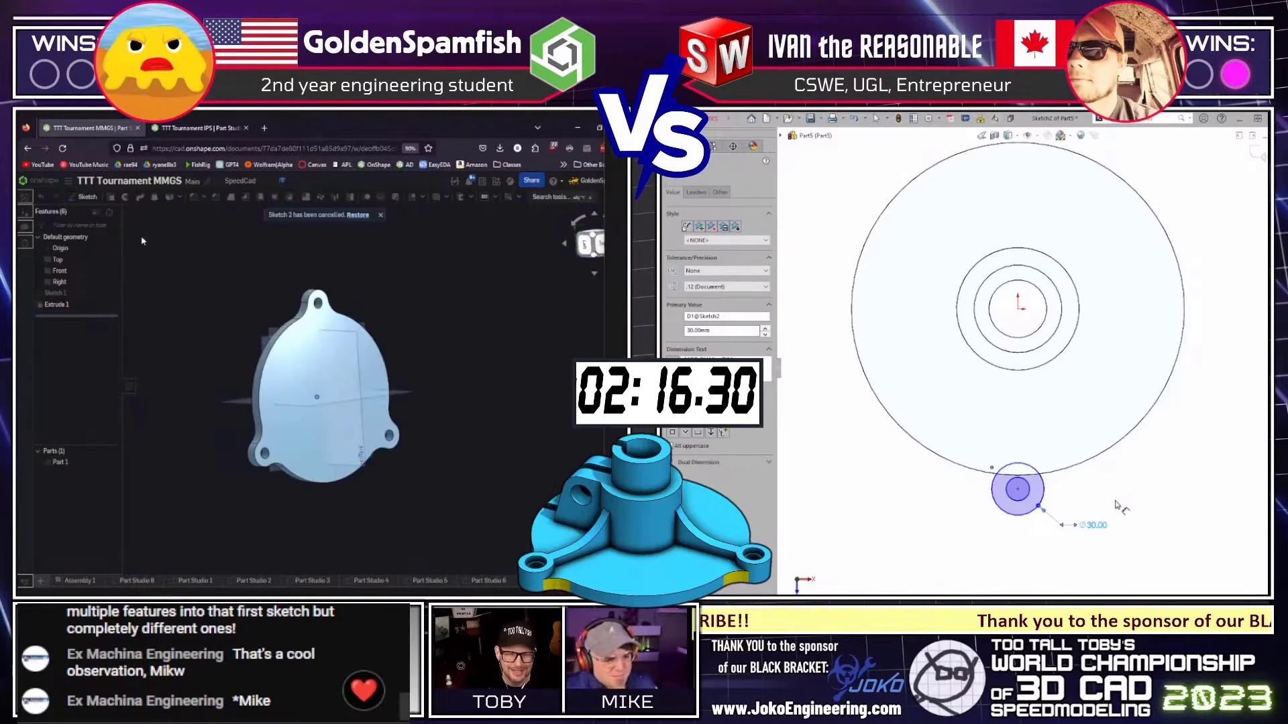
key("Escape")
left_click(295, 362)
Dimension the SolidWorks ear centre 105 mm from the origin and sketch a 70 mm circle at the Onshape plate's centre.
left_click(1017, 490)
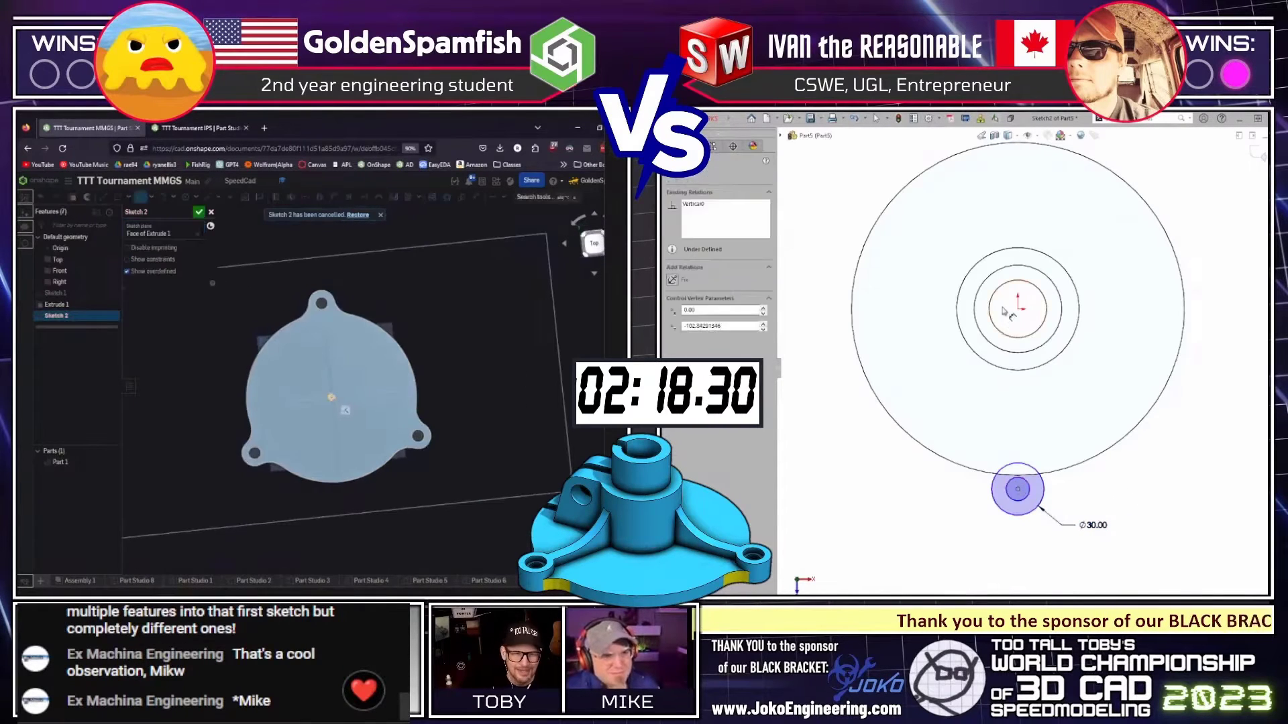
left_click(1017, 308)
left_click(331, 397)
left_click(1090, 381)
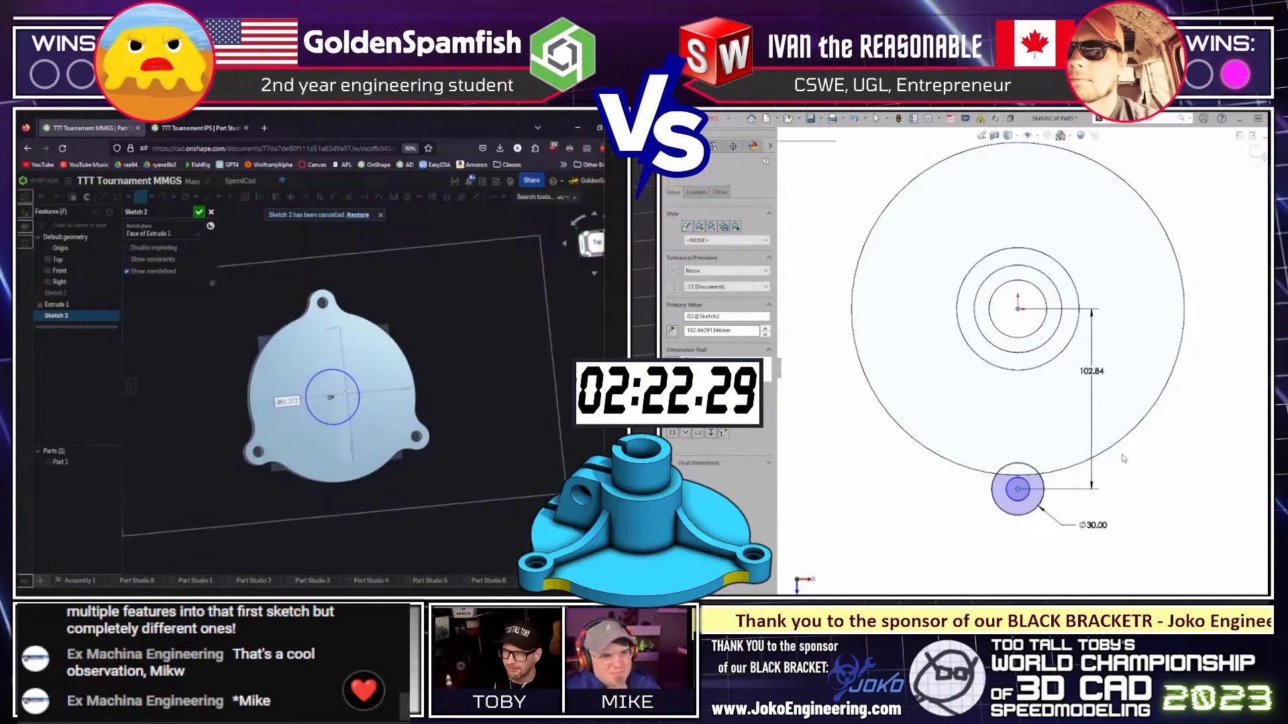
type("105")
key("Return")
type("70")
key("Return")
left_click(1162, 497)
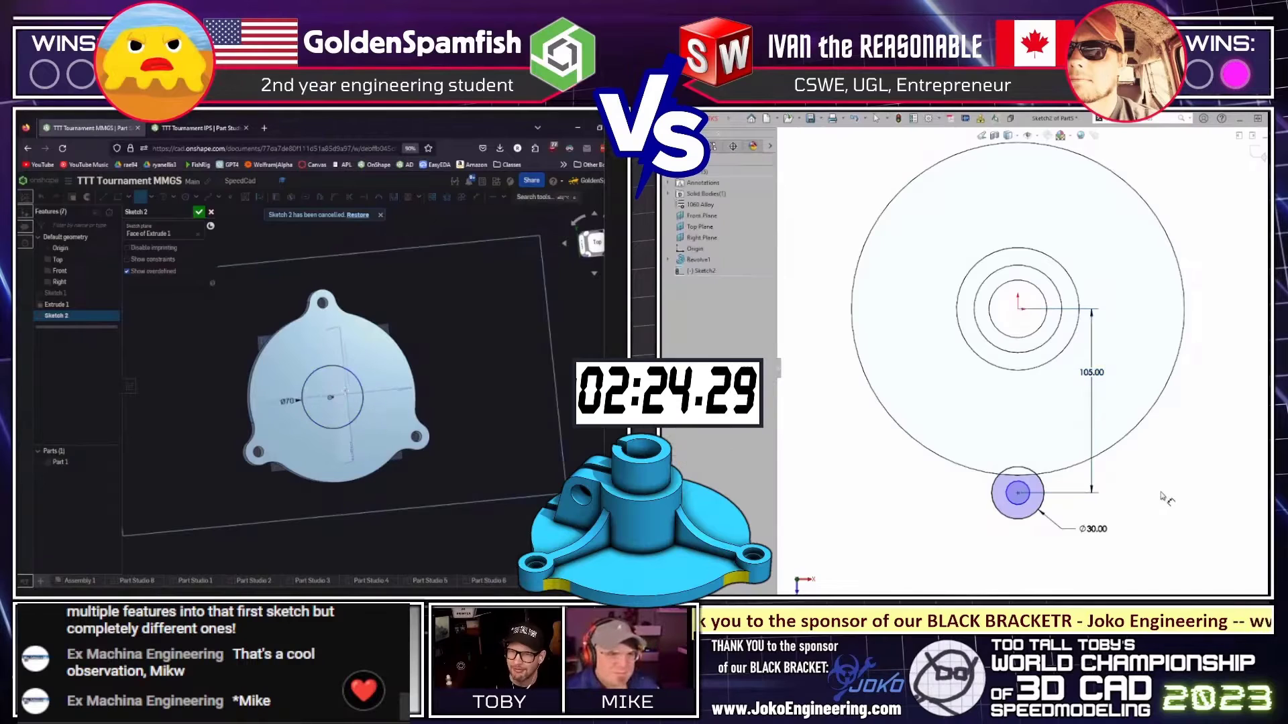
Dimension the SolidWorks ear's inner circle as a 12 mm diameter and sketch a 30 mm circle inside the 70 mm one in Onshape.
scroll(348, 416, "up", 3)
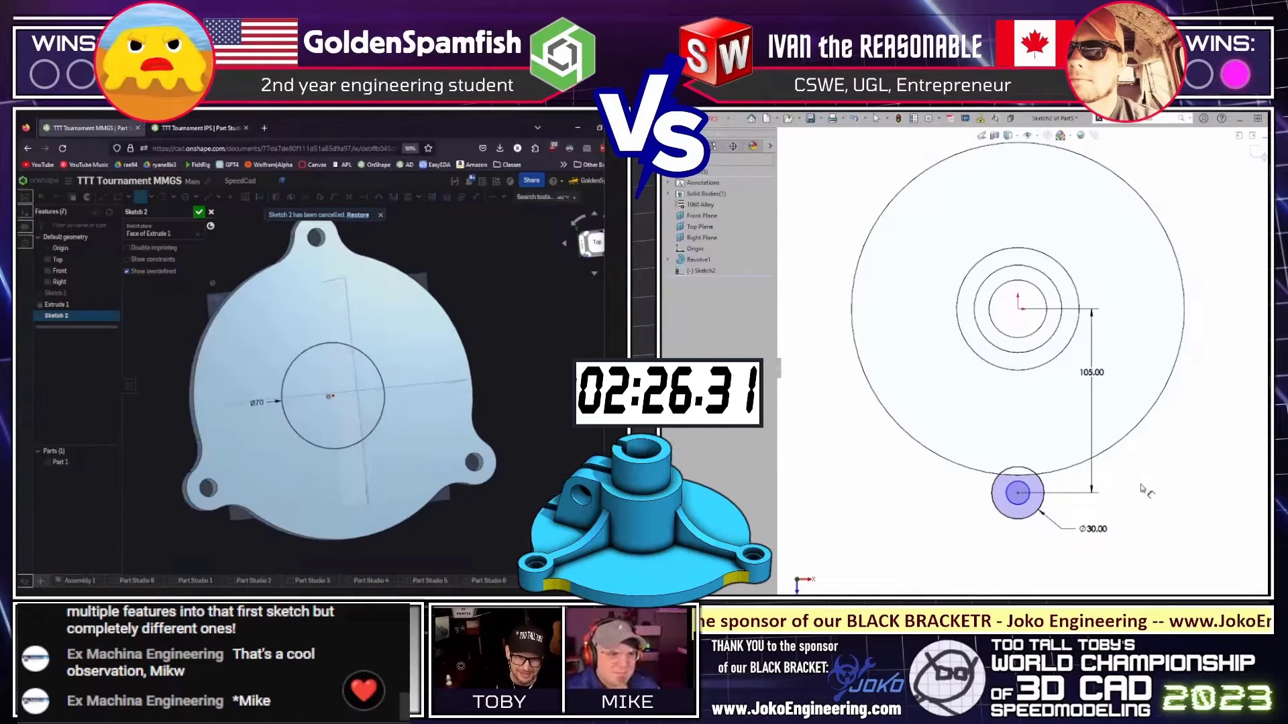
key("n")
left_click(1018, 493)
left_click(377, 409)
left_click(1067, 551)
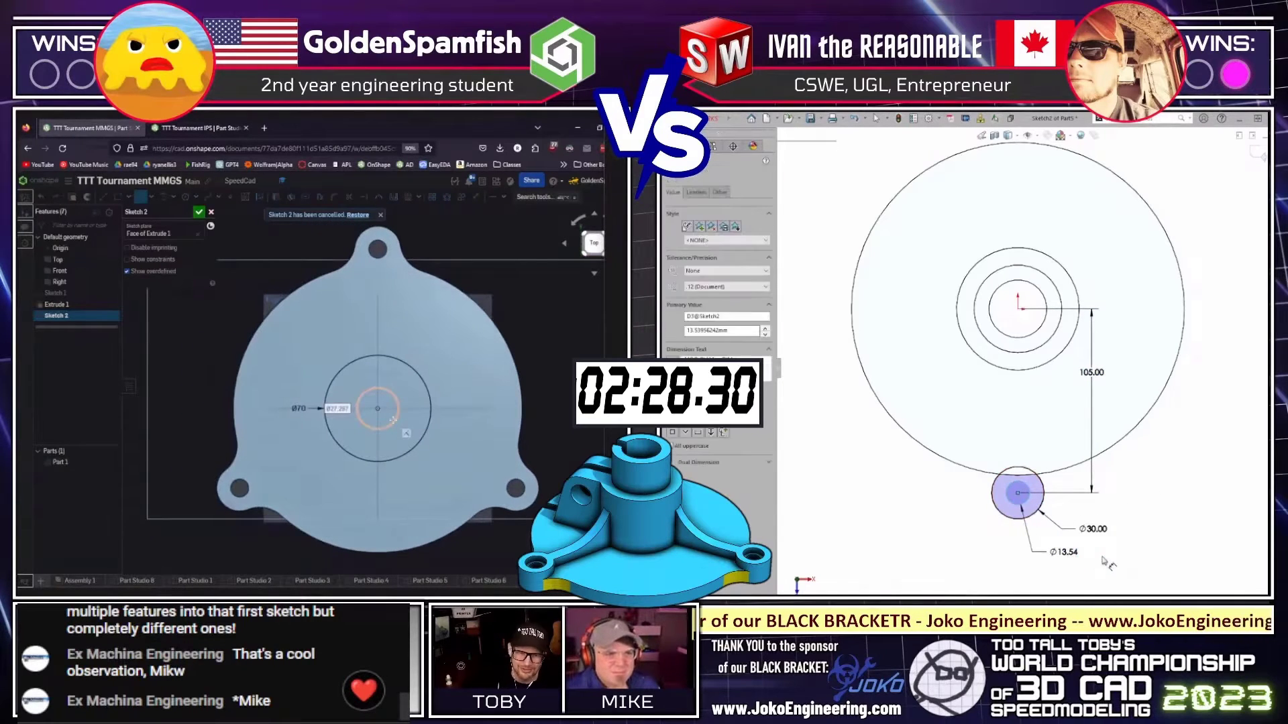
type("12")
key("Return")
key("ctrl+7")
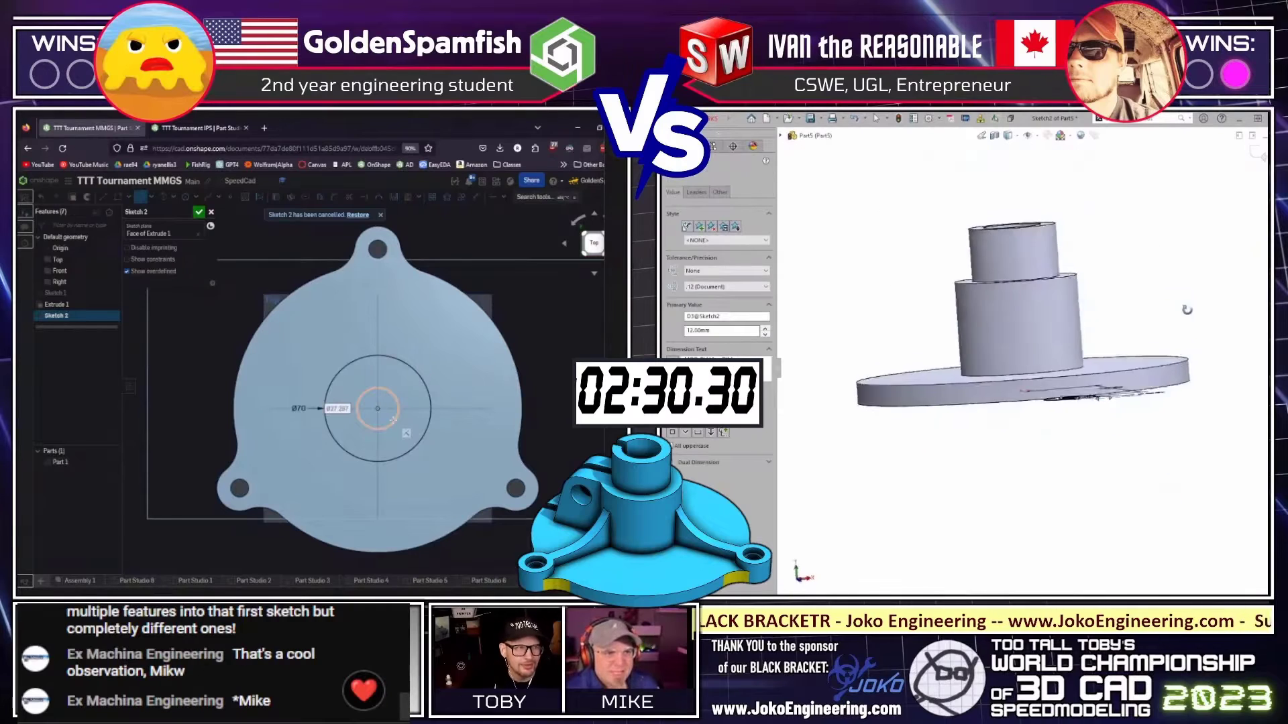
type("30")
left_click(1236, 362)
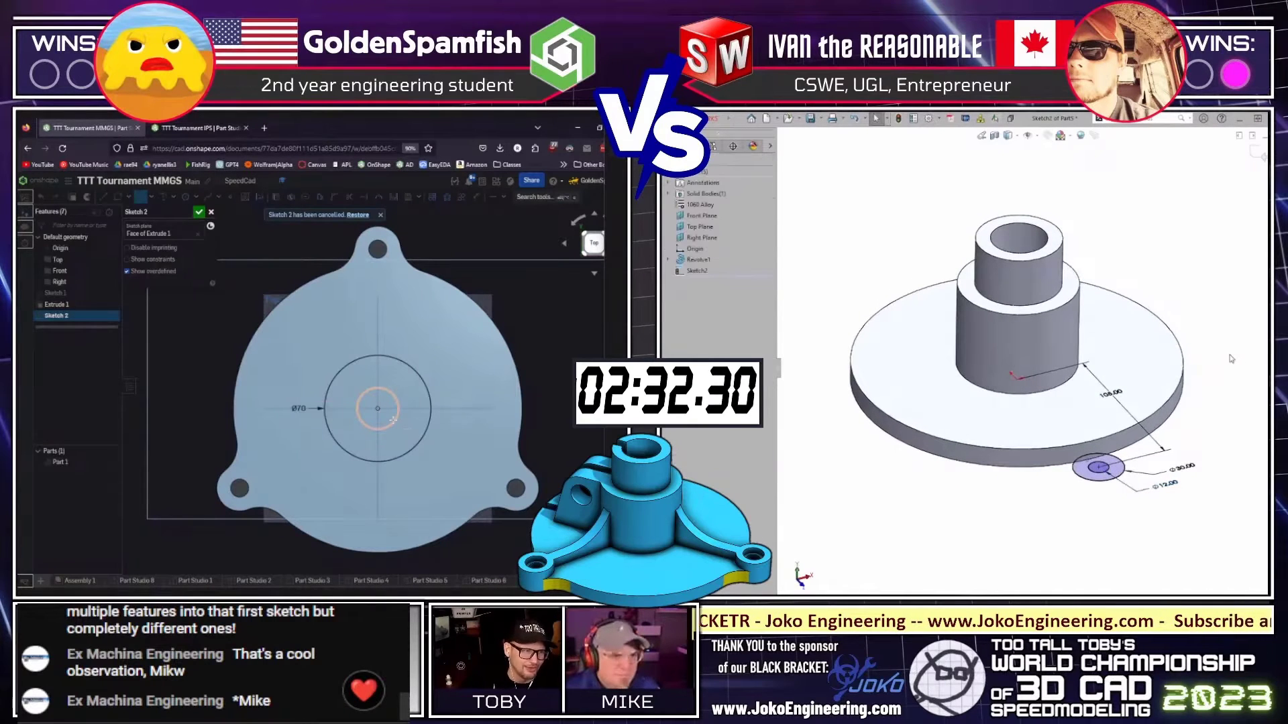
key("Return")
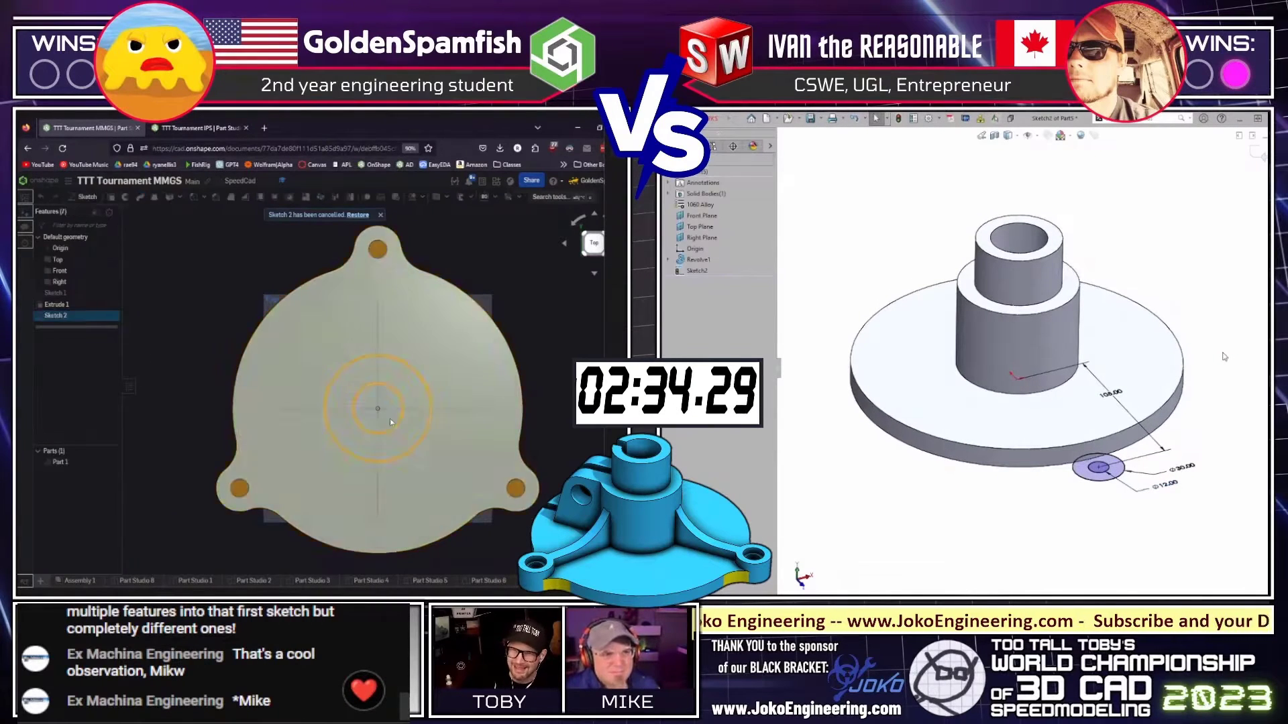
Extrude the ear ring in SolidWorks and extrude the central ring 65 mm as a hollow boss in Onshape.
key("shift+e")
key("shift+7")
key("e")
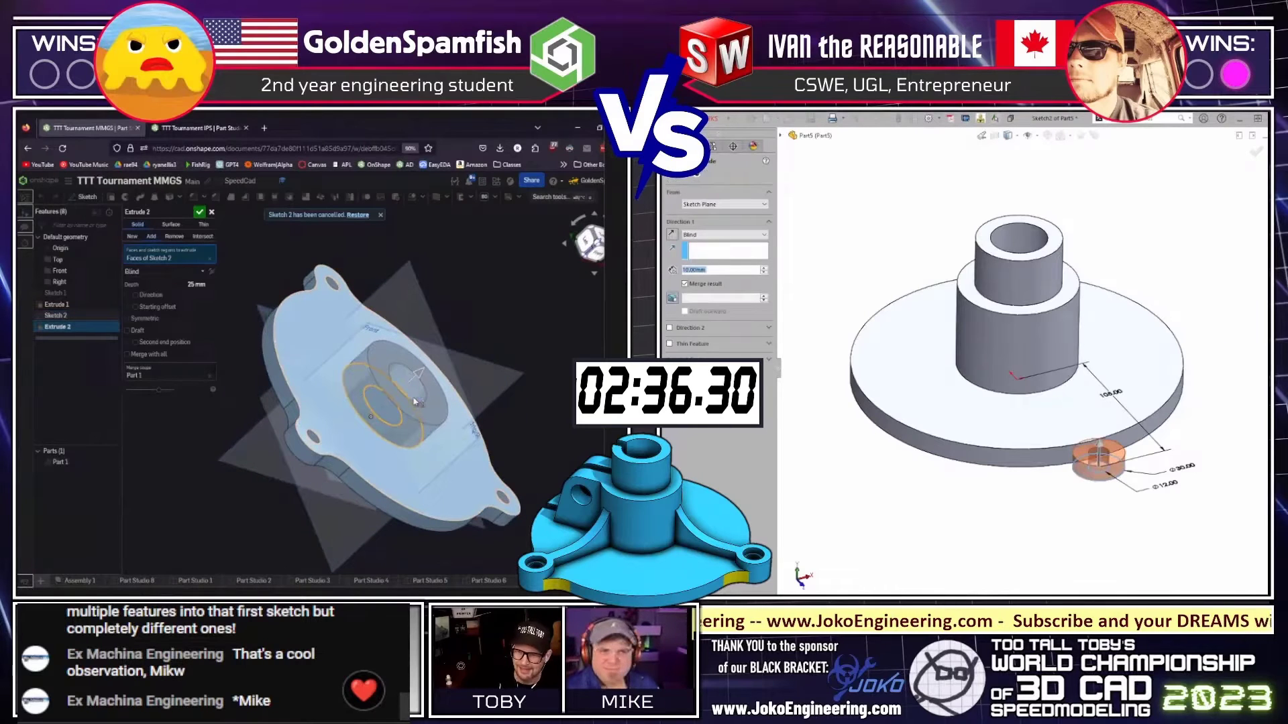
key("Return")
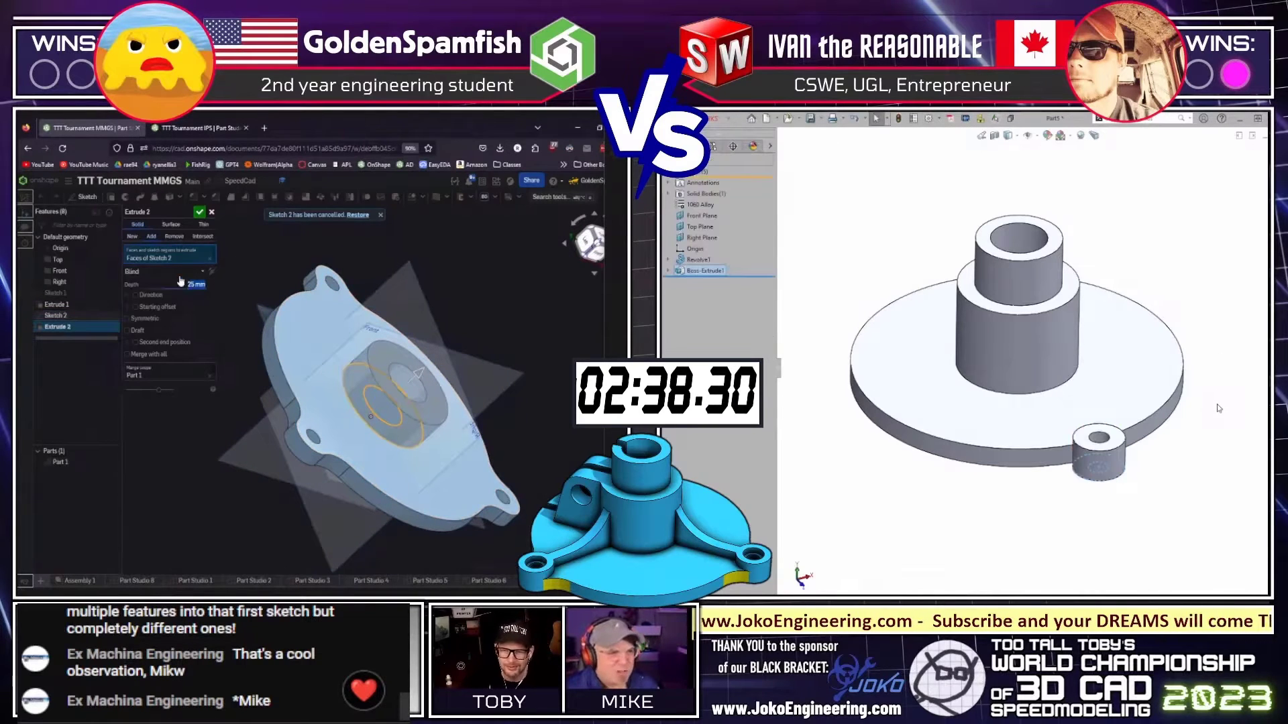
left_click(1218, 408)
type("65")
key("Return")
key("Return")
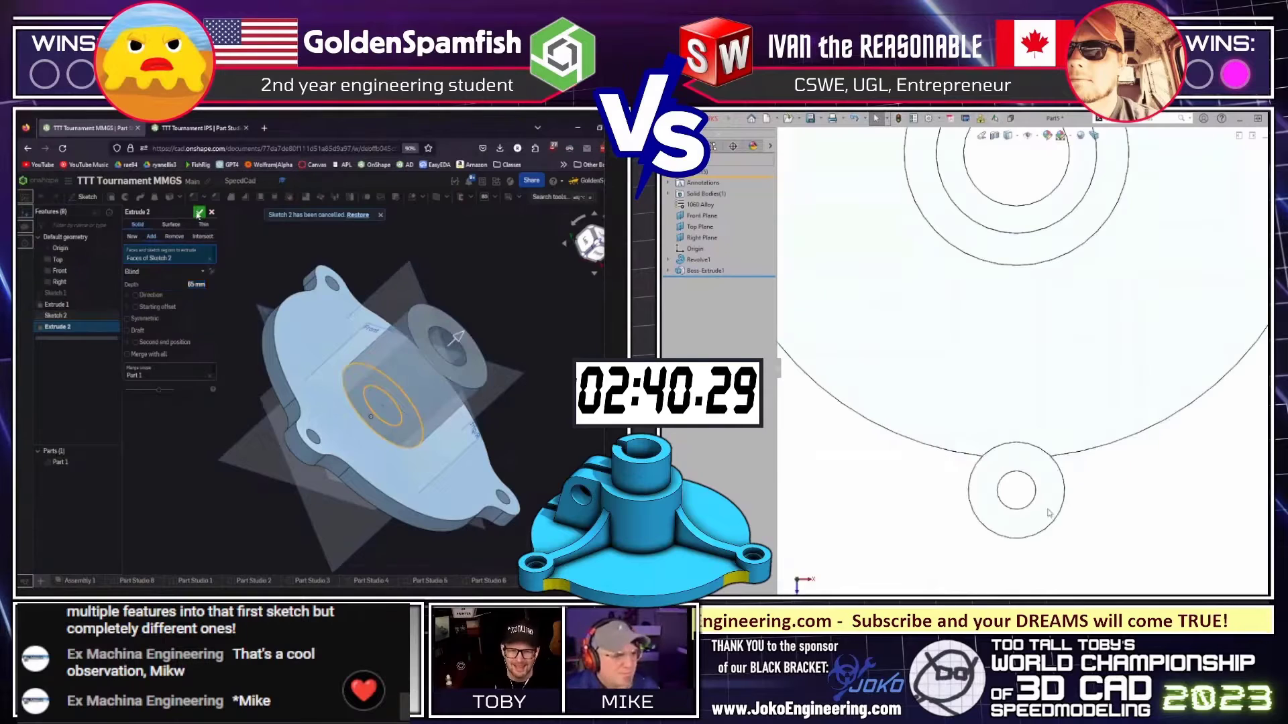
Cut the boss's bore through the Onshape plate and sketch a circle concentric with the ear hole on the SolidWorks ear.
key("shift+5")
key("shift+e")
left_click(1017, 491)
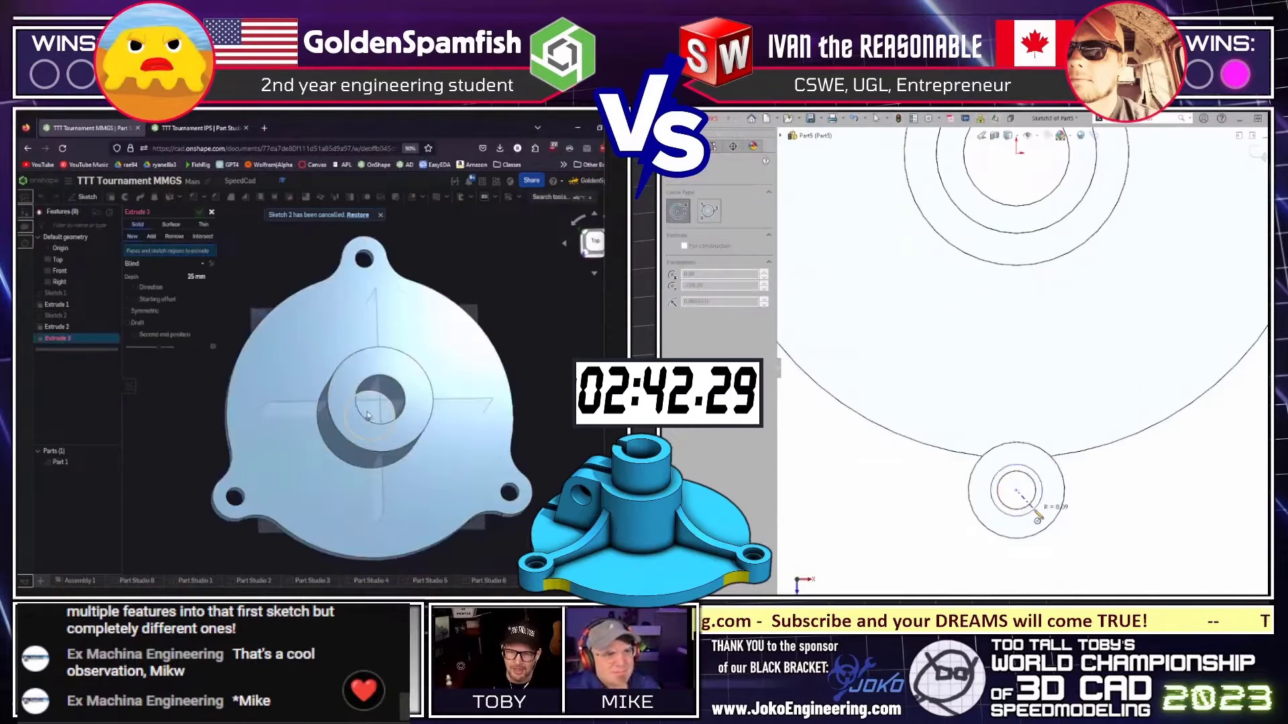
left_click(1042, 490)
key("Escape")
key("Return")
Dimension the SolidWorks counterbore circle as an 18 mm diameter and start an Onshape sketch on the boss's end face.
left_click(1038, 513)
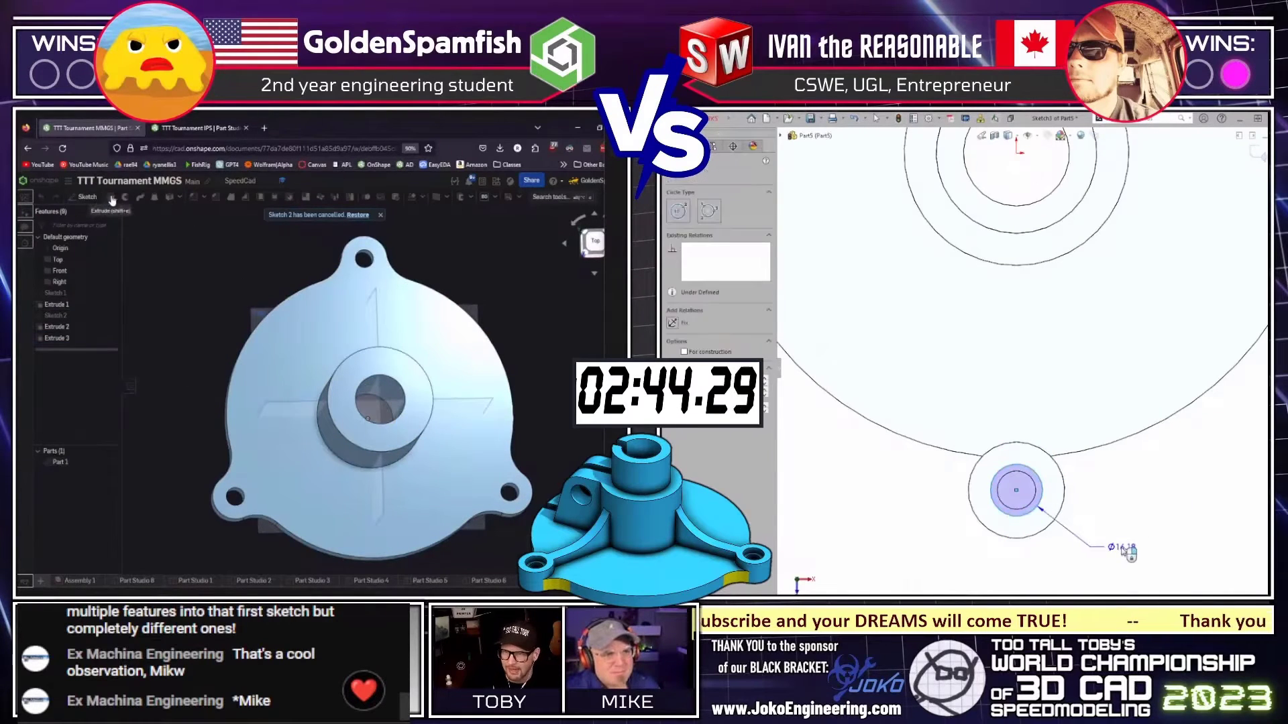
left_click(1129, 553)
left_click(101, 200)
left_click(351, 377)
type("n")
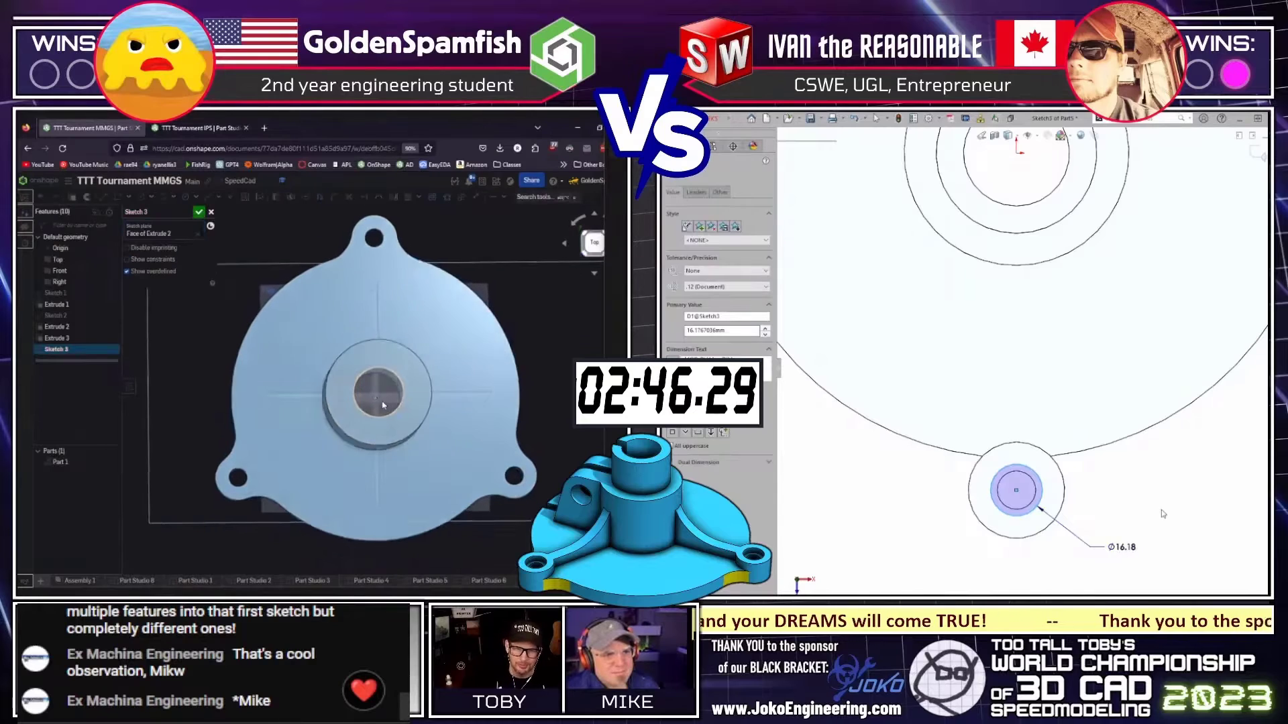
type("18")
key("Return")
Sketch a concentric 50 mm circle on the Onshape boss's end face and cut the ear's counterbore in SolidWorks.
key("c")
left_click(378, 389)
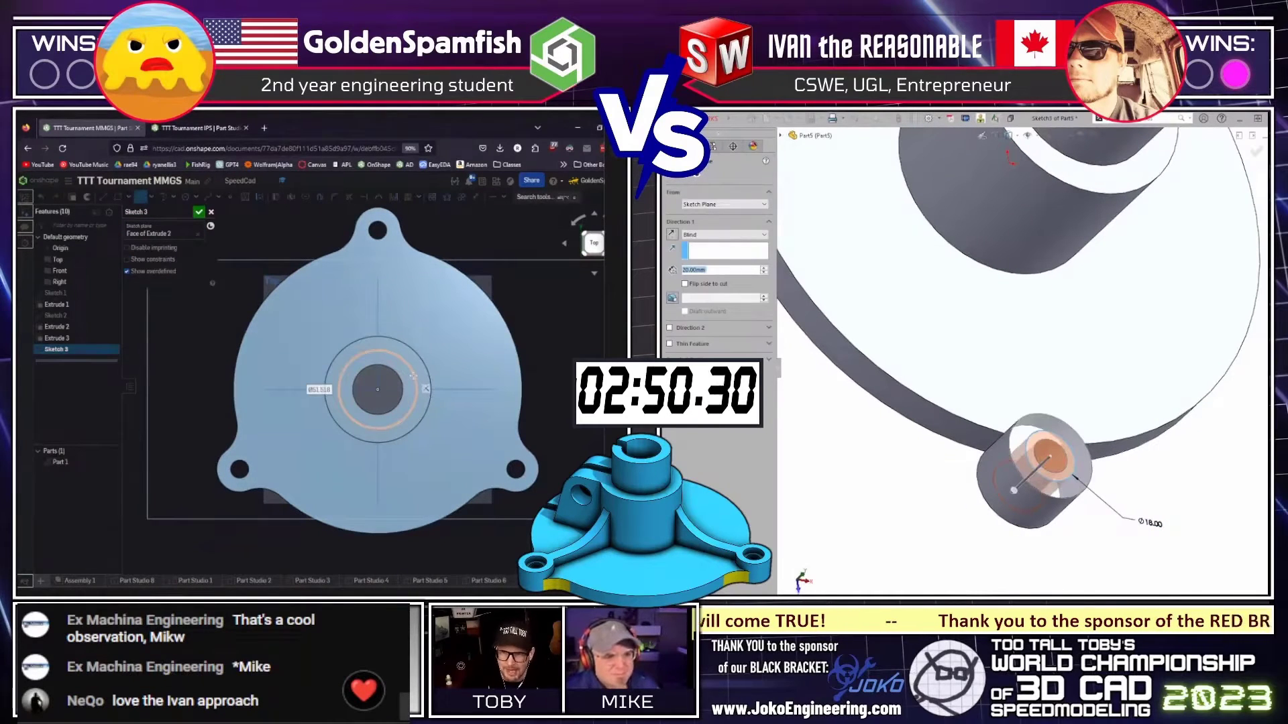
key("Return")
key("Escape")
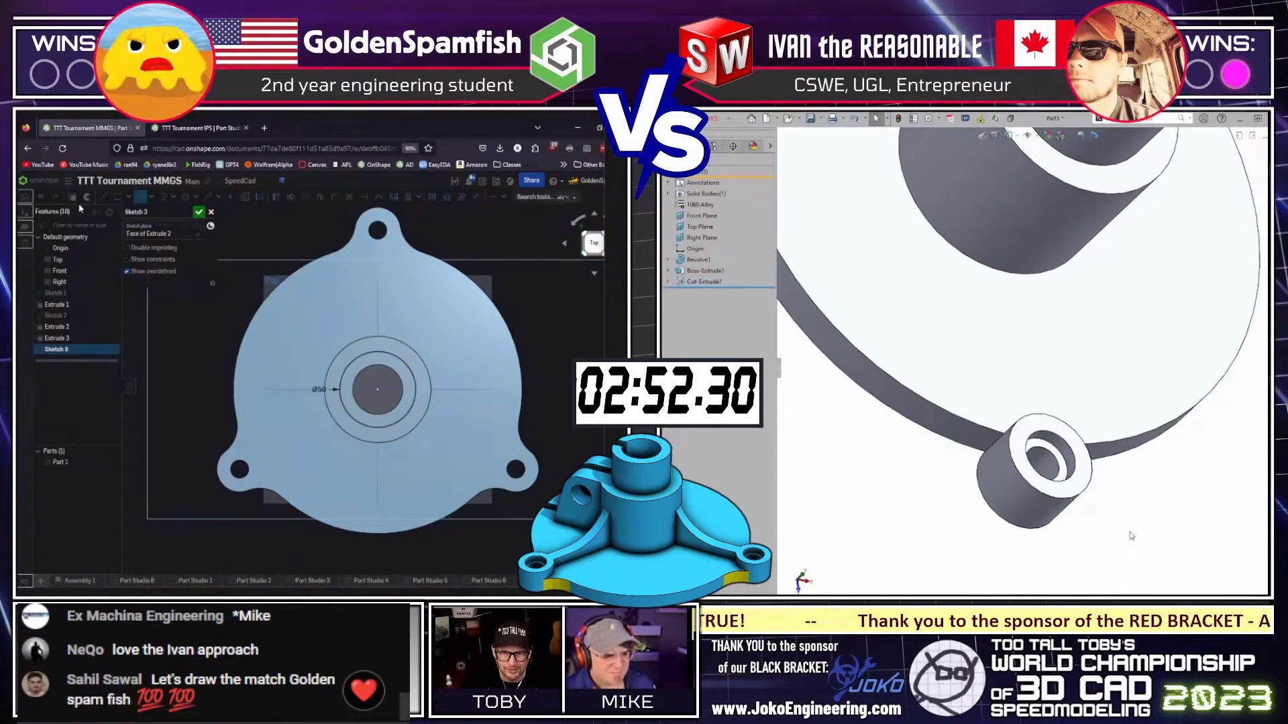
Extrude the upper ring from the Onshape boss's end face and fillet the corners where the SolidWorks ear meets the flange.
key("Escape")
key("ctrl+1")
key("shift+7")
key("shift+e")
key("f")
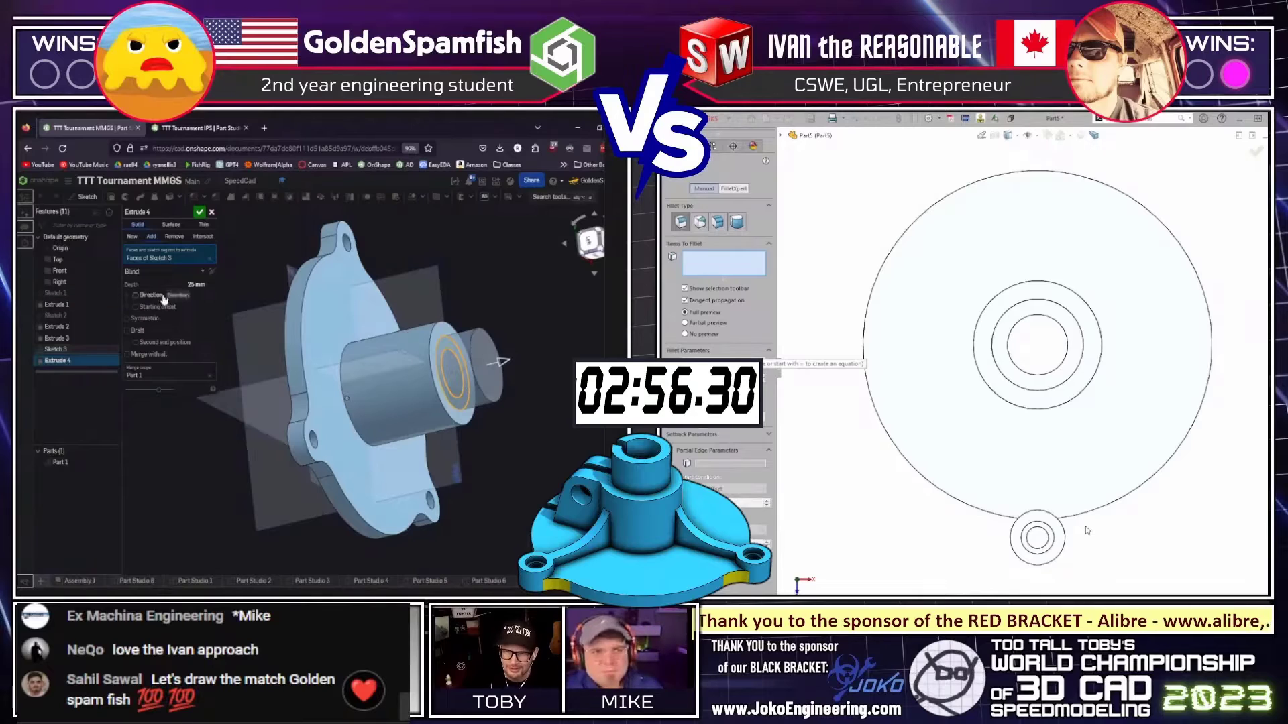
left_click(184, 284)
scroll(1071, 526, "up", 2)
left_click(1069, 523)
type("5")
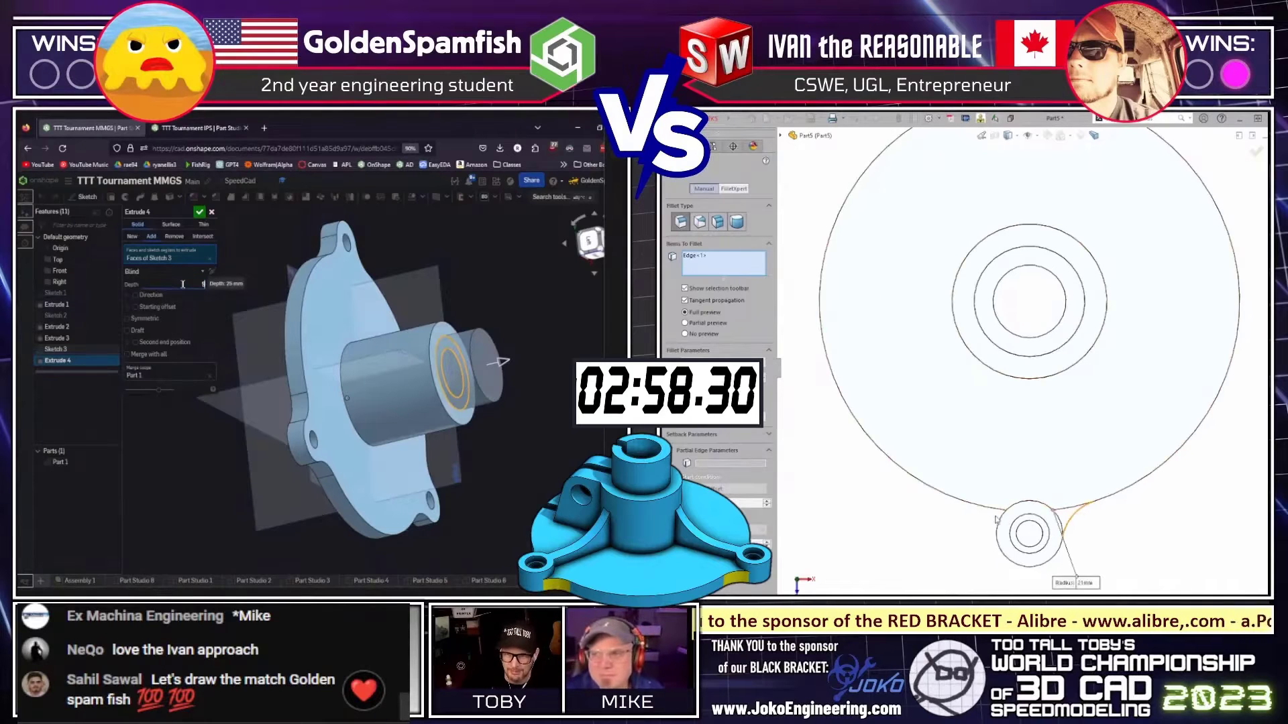
key("Return")
key("Return")
middle_click_drag(1140, 436, 1174, 377)
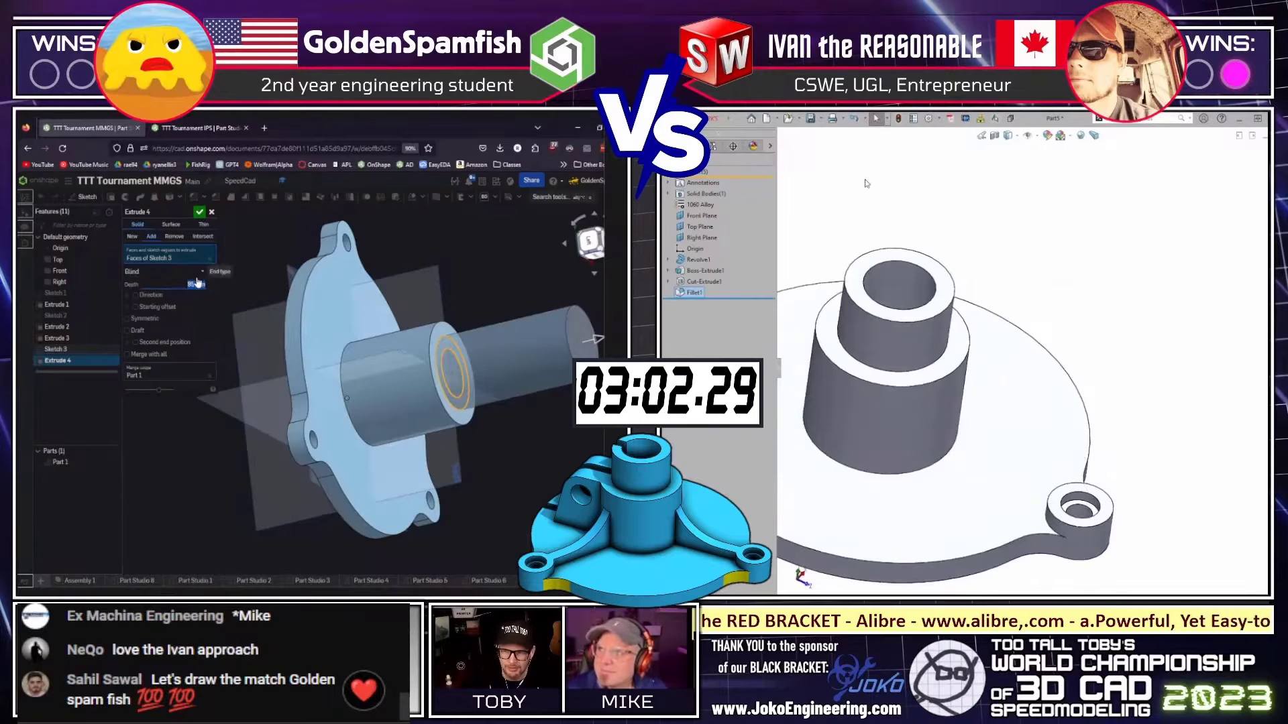
left_click(691, 238)
key("ctrl+8")
left_click(899, 322)
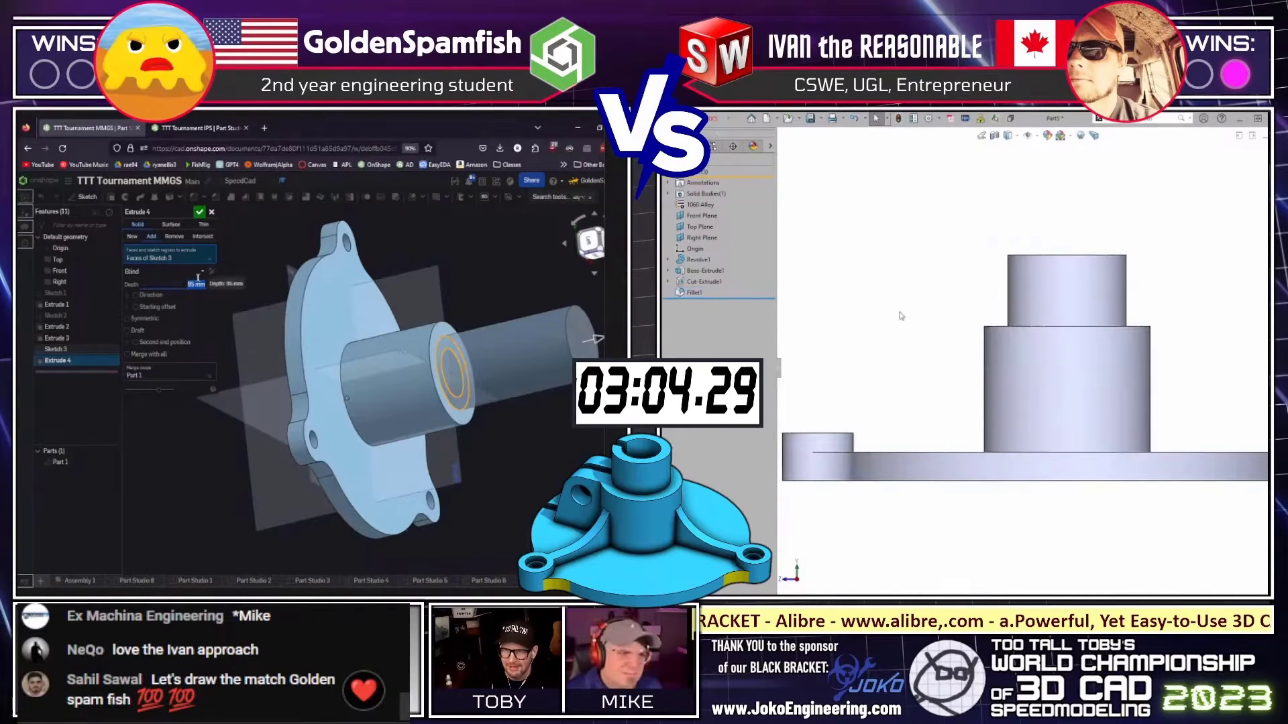
key("ctrl+7")
middle_click_drag(899, 325, 873, 294)
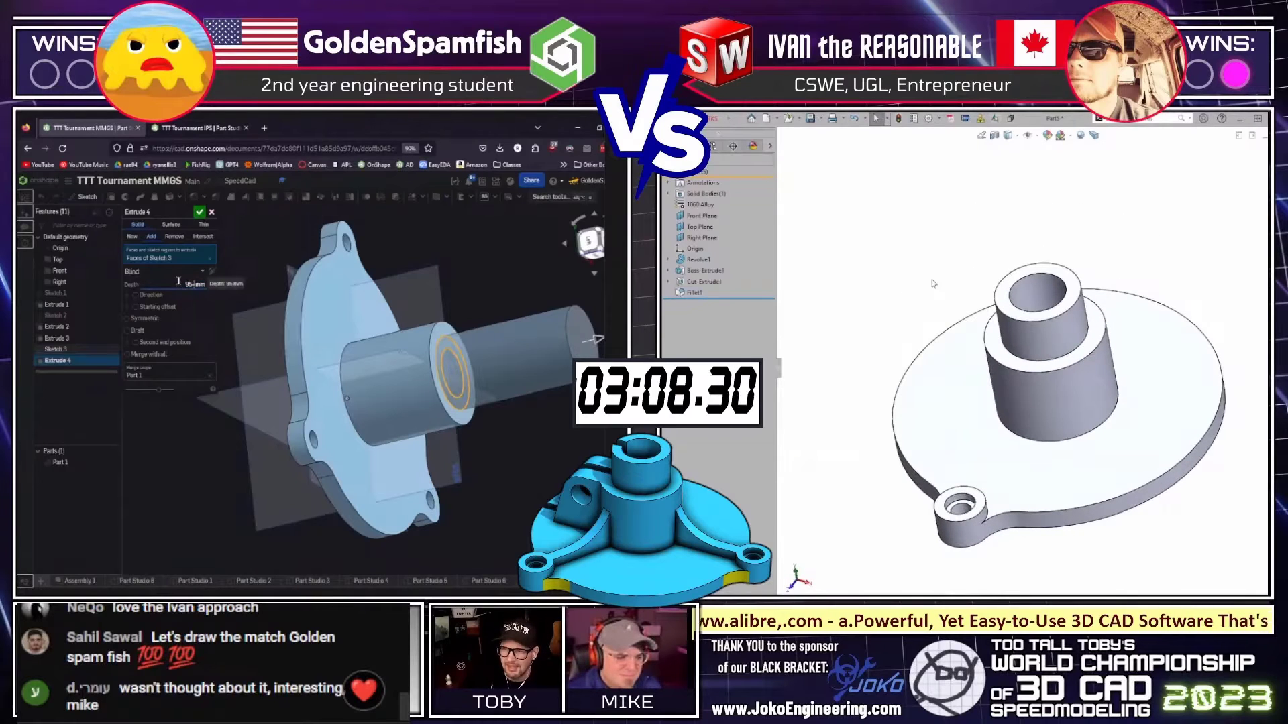
Reduce the Onshape upper ring's extrusion depth by 65 mm and start a line at the ear's top in a SolidWorks Right Plane sketch.
key("ctrl+4")
type("-65")
left_click(694, 238)
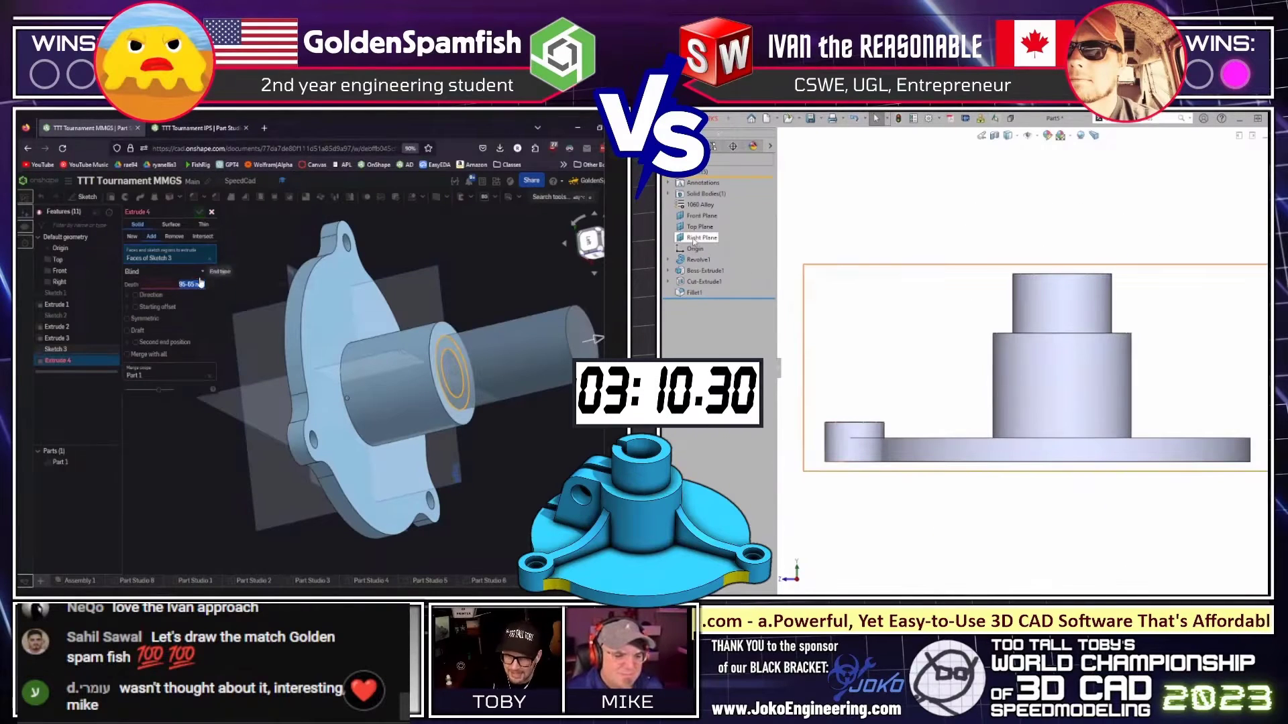
left_click(693, 239)
left_click(184, 283)
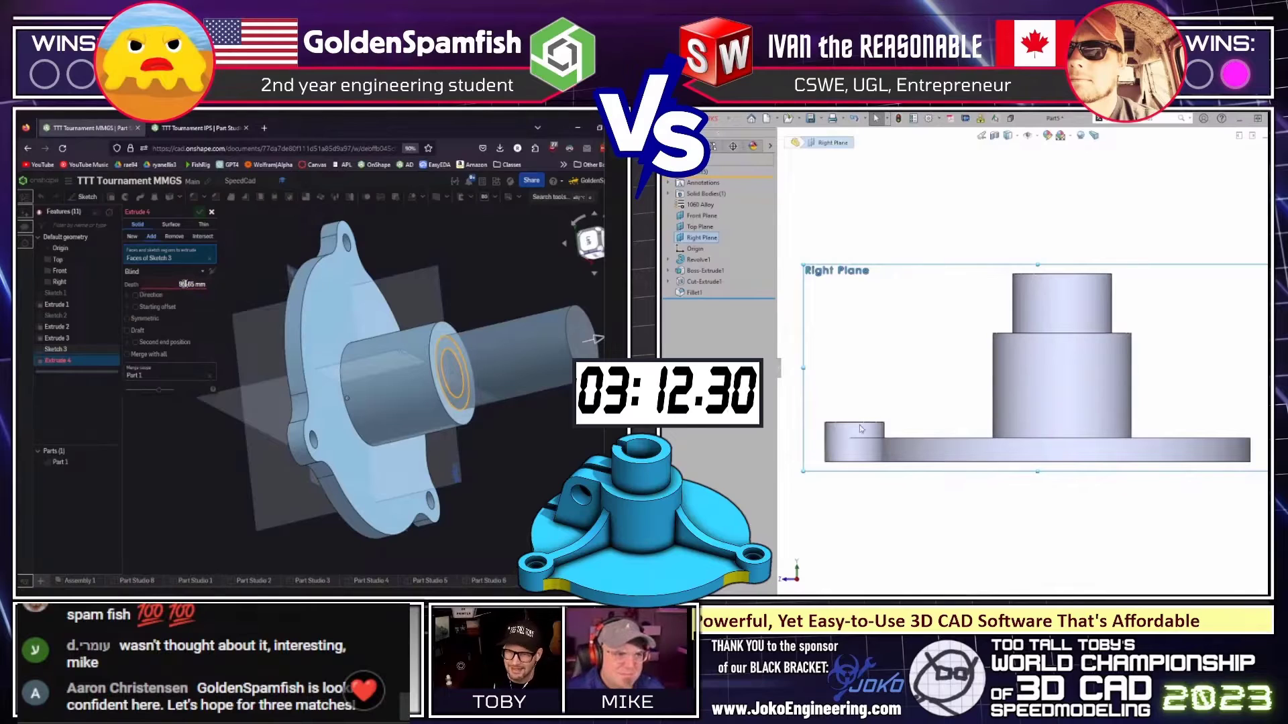
key("l")
left_click(884, 423)
type("mm")
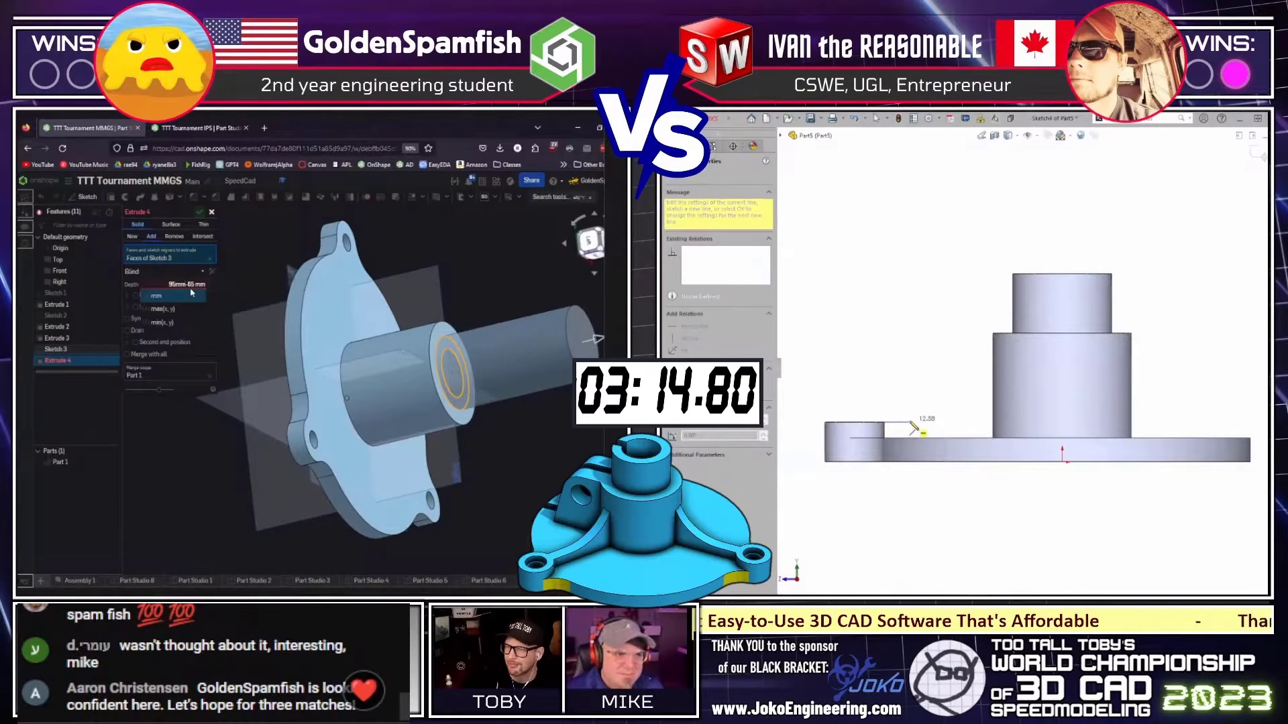
key("Return")
Sketch the SolidWorks rib profile as a horizontal line with an arc up to the boss, and dimension the arc's radius as 44 mm.
left_click(909, 422)
right_click_drag(402, 375, 335, 295)
key("Return")
key("Escape")
right_click_drag(203, 312, 246, 423)
left_click(971, 411)
left_click(946, 371)
type("44")
key("Return")
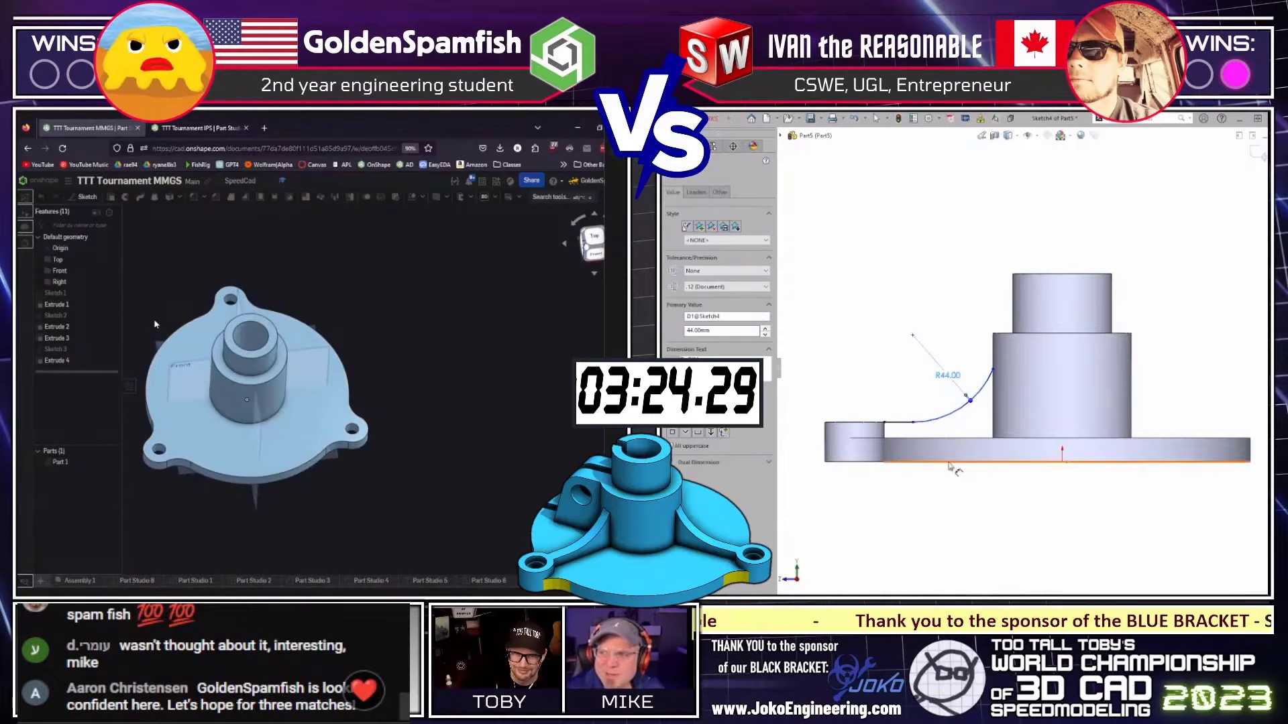
left_click(80, 196)
scroll(1036, 369, "down", 1)
left_click(195, 380)
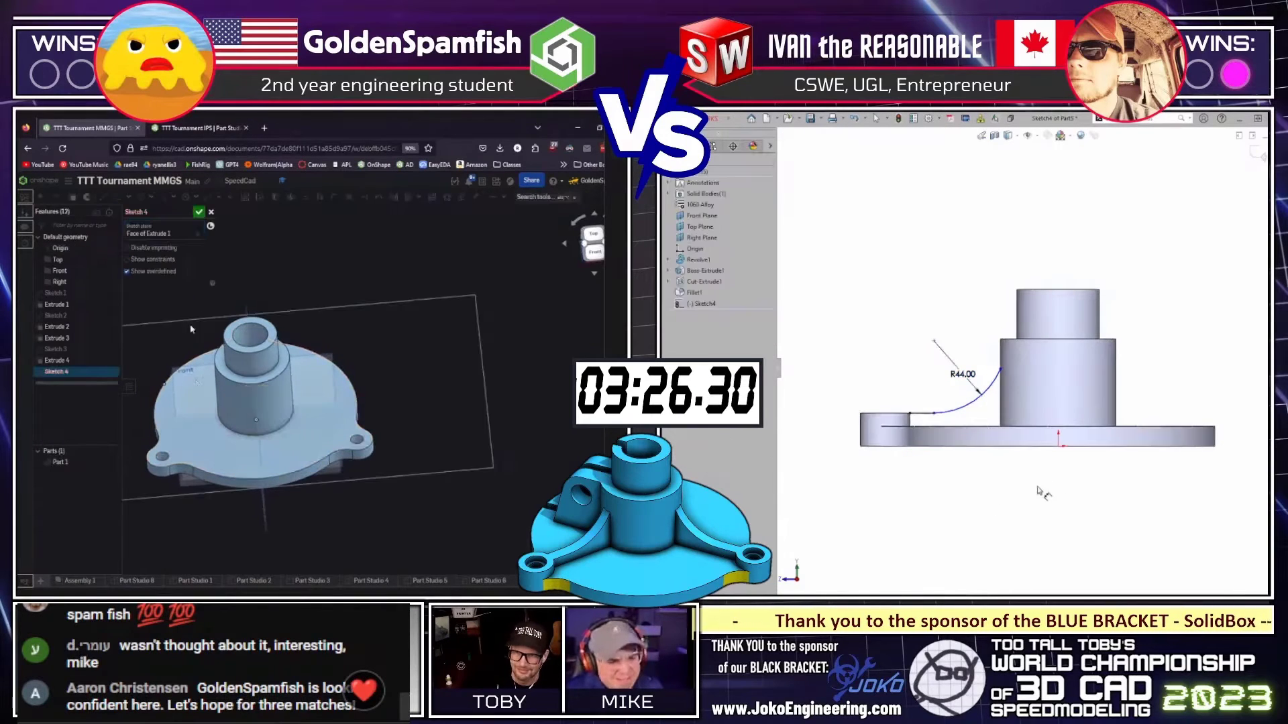
left_click(210, 213)
Start an Onshape sketch on the Front plane, viewed face-on, with the Line tool active.
left_click(80, 197)
left_click(60, 271)
right_click_drag(201, 376, 173, 359)
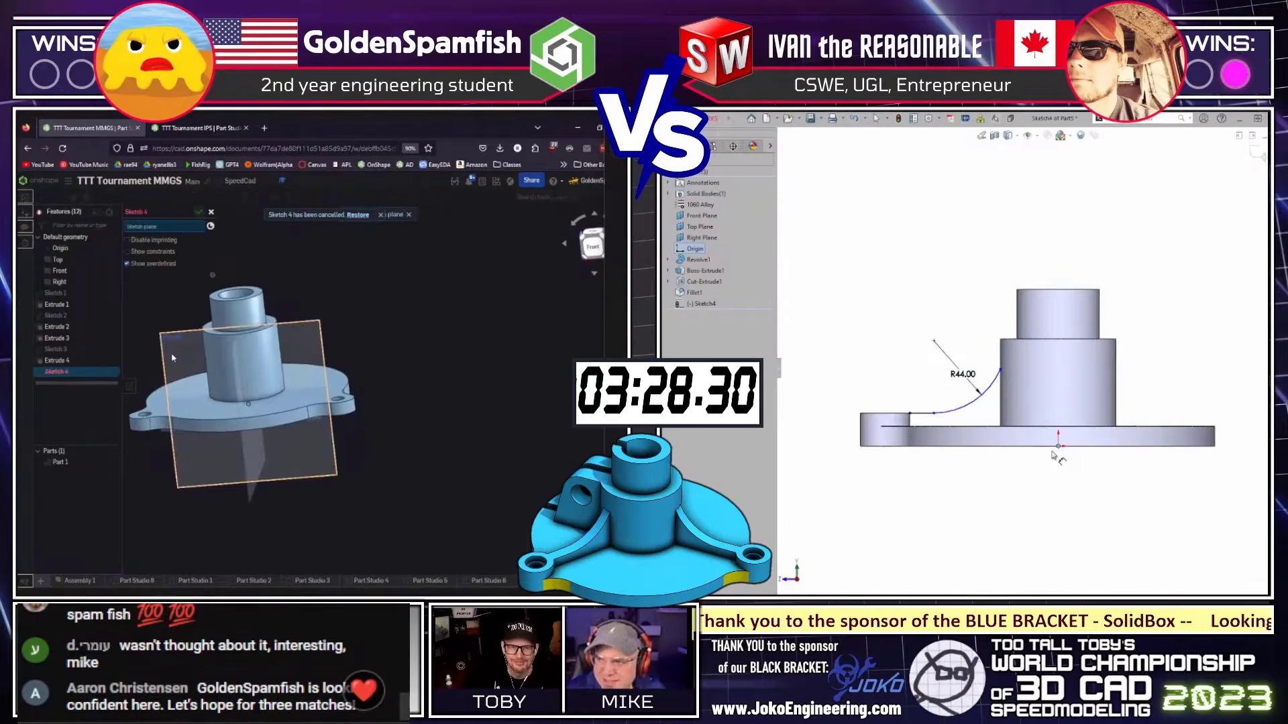
key("n")
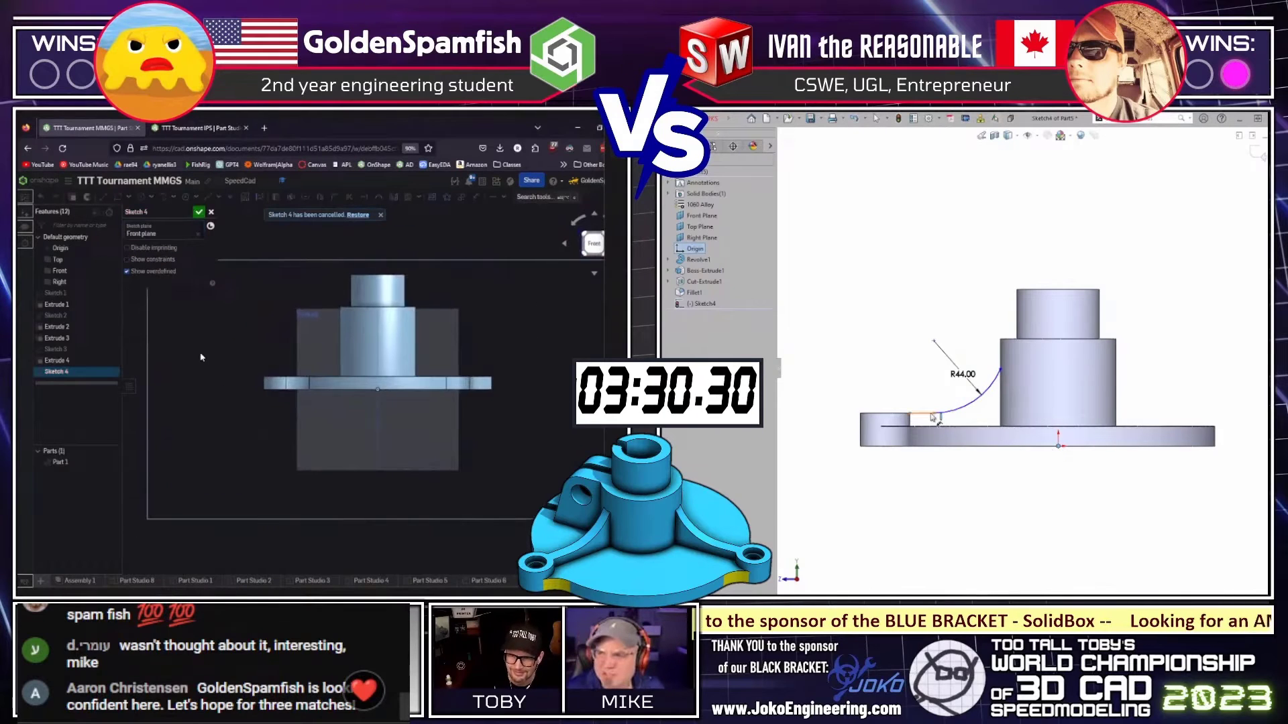
key("l")
Dimension the horizontal distance between the lower end of the SolidWorks rib arc and the origin.
left_click(935, 413)
left_click(1058, 444)
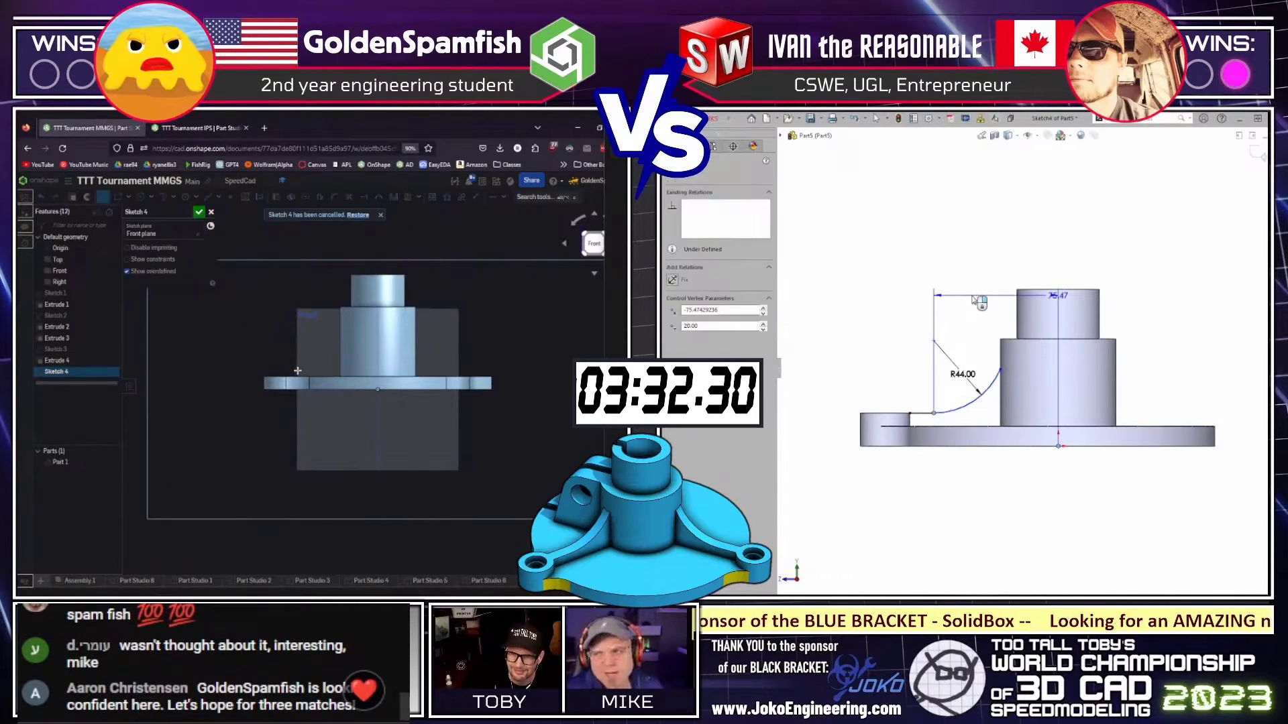
left_click(976, 304)
type("75.47429236mm")
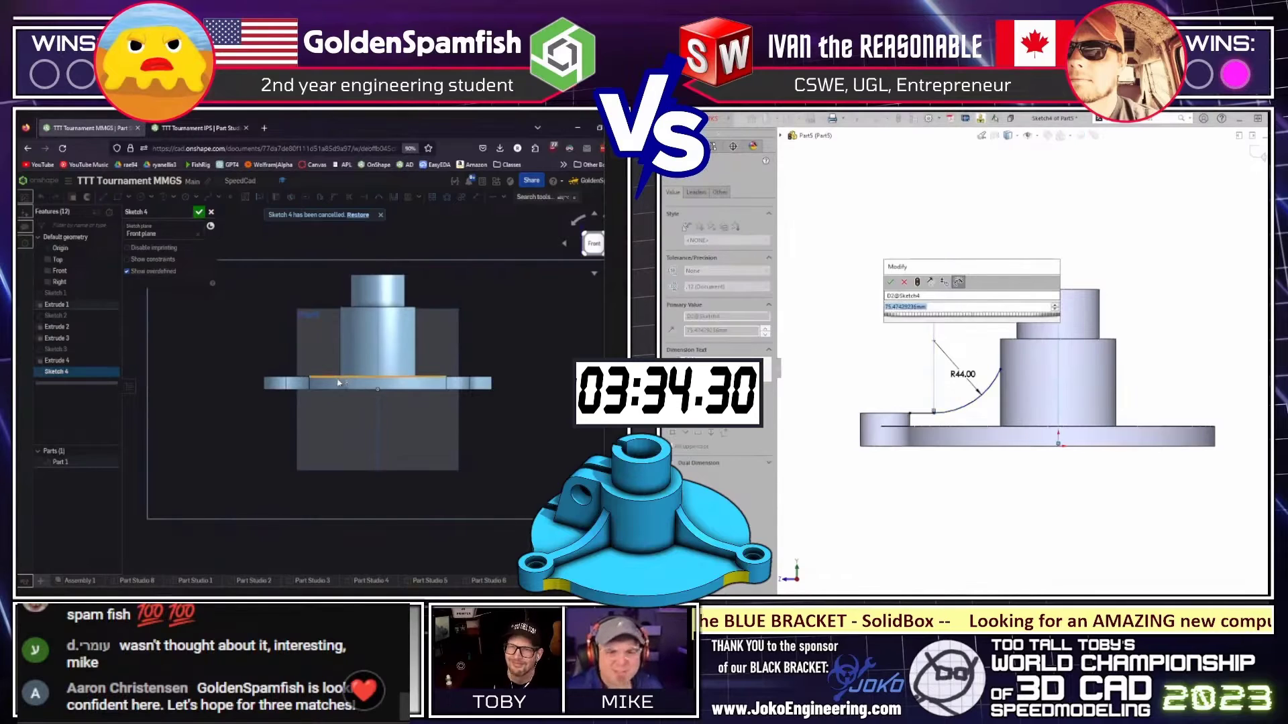
key("Return")
middle_click_drag(1047, 429, 1207, 494)
Draw a horizontal Onshape line outward along the plate's top level and close the SolidWorks rib sketch.
left_click(309, 377)
key("Escape")
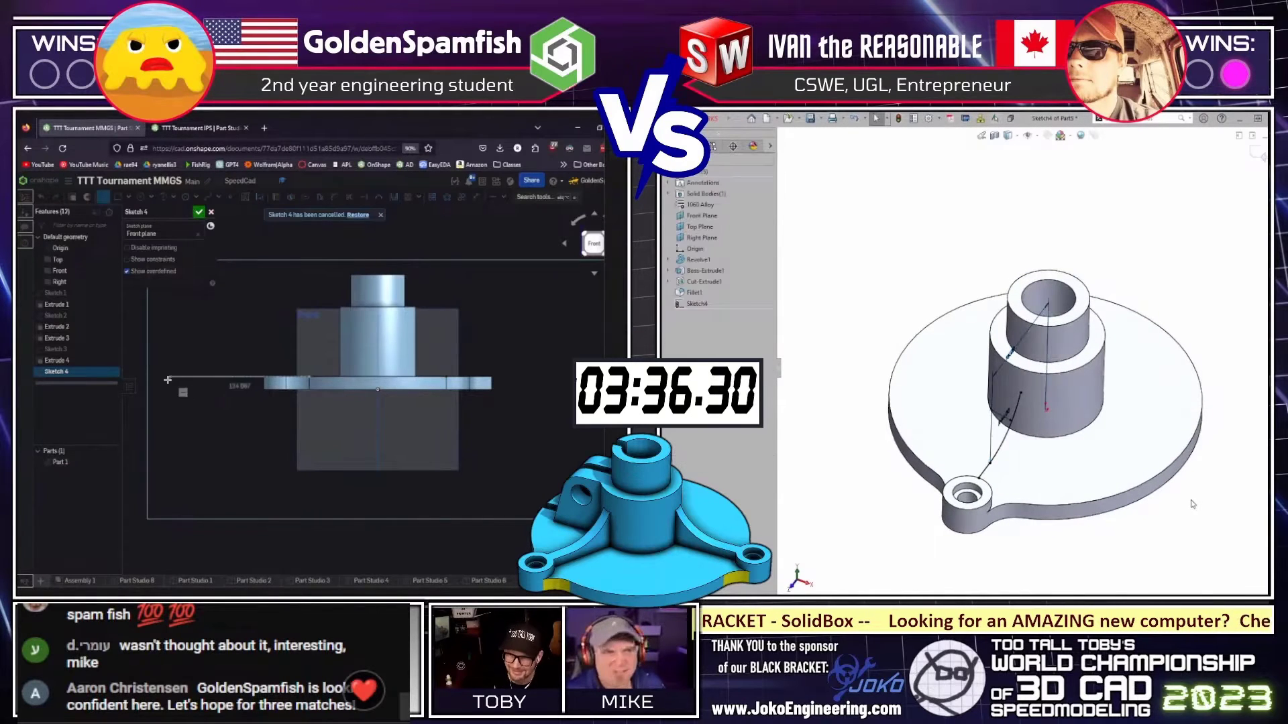
left_click(171, 378)
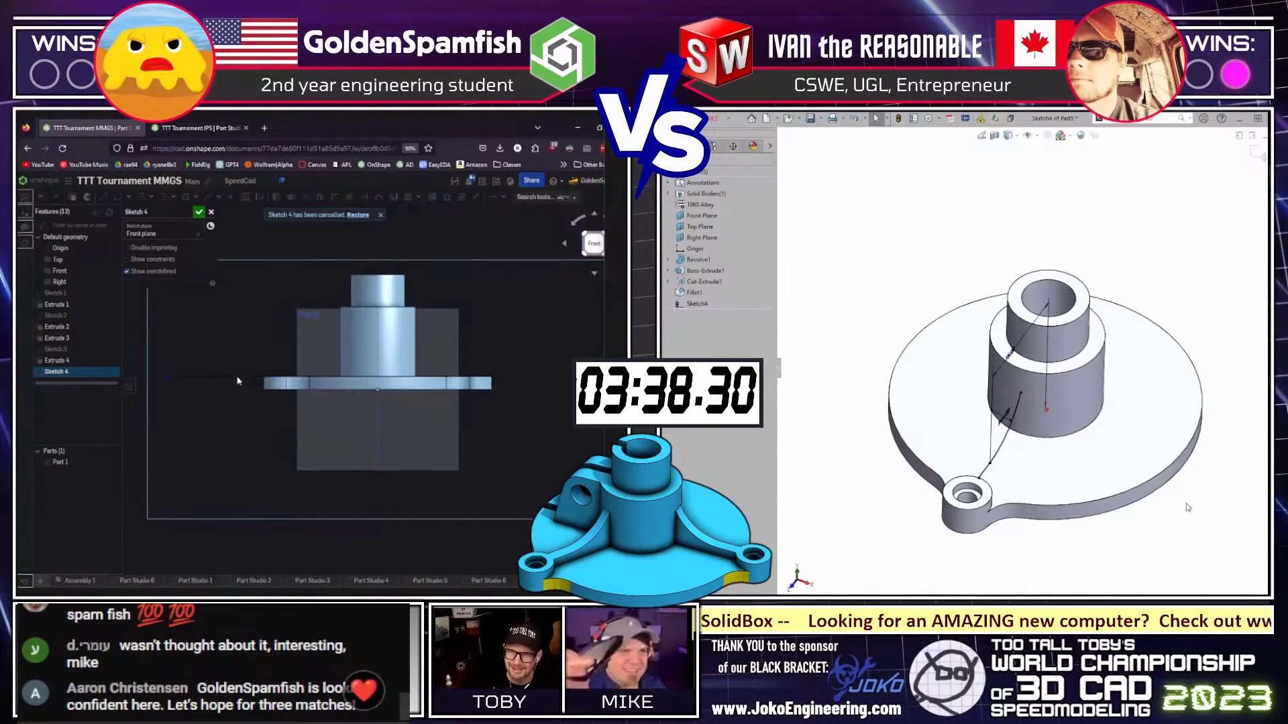
key("ctrl+b")
key("l")
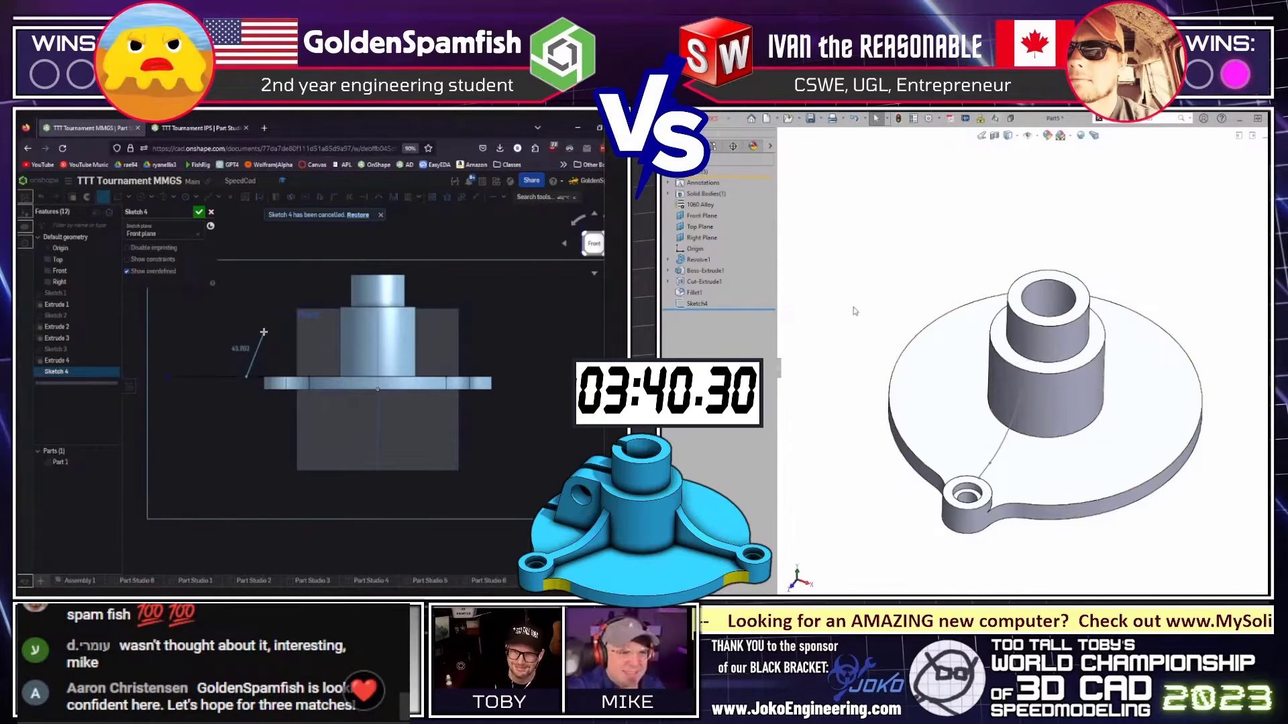
Create the SolidWorks rib from the arc sketch and draw a slanted Onshape line upward from the horizontal line.
left_click(694, 303)
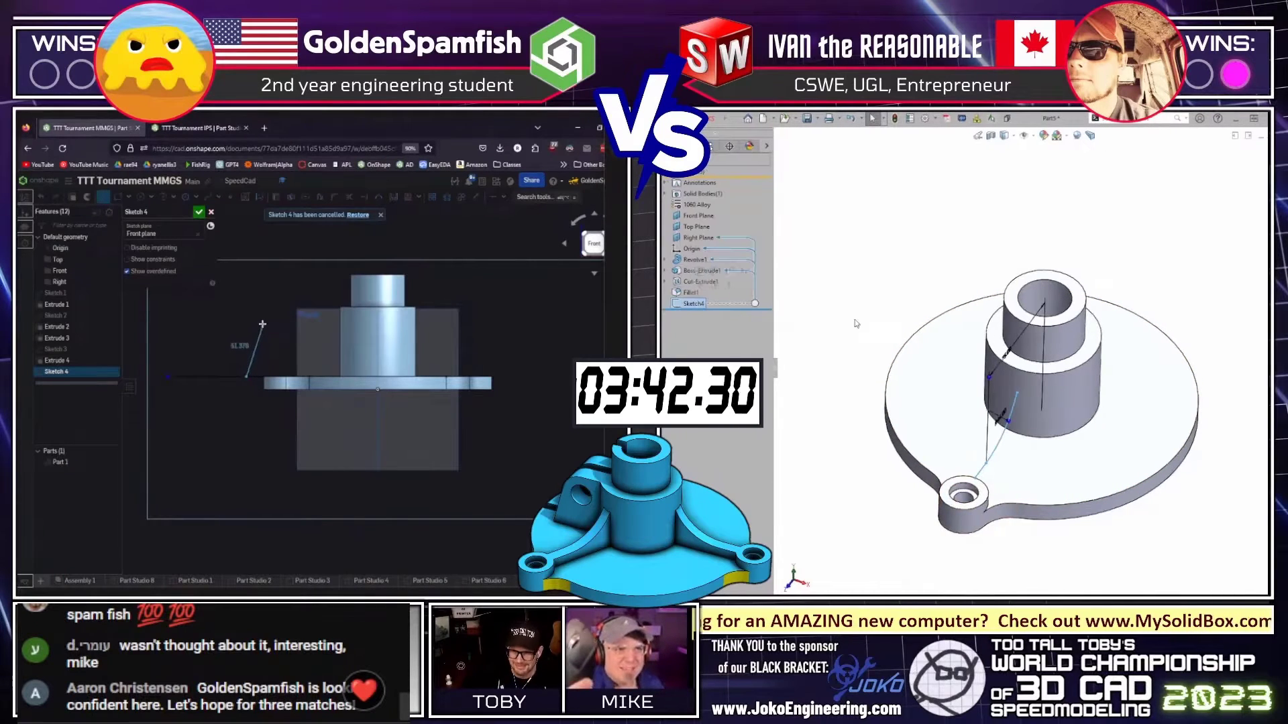
left_click(262, 324)
type("srib")
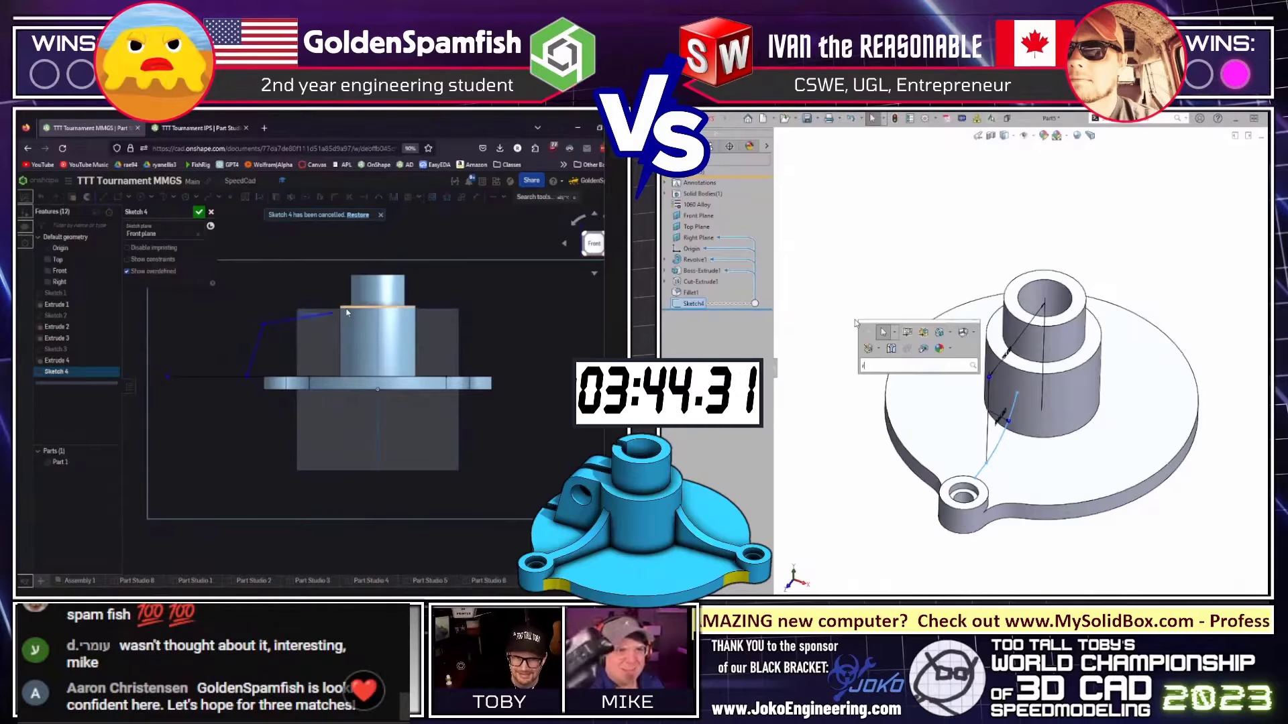
key("Return")
key("Return")
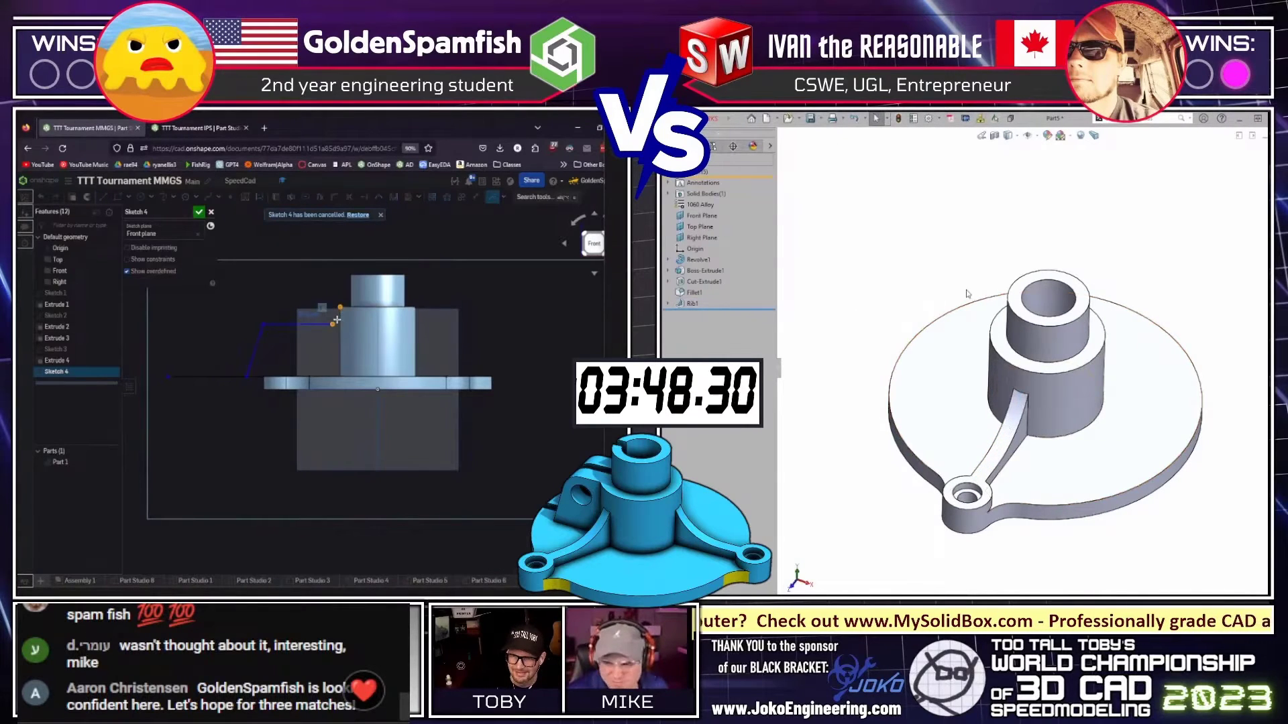
Circular-pattern the SolidWorks ear, counterbore, fillet and rib around the boss as 3 equally spaced instances over 360 degrees.
middle_click_drag(991, 297, 939, 322)
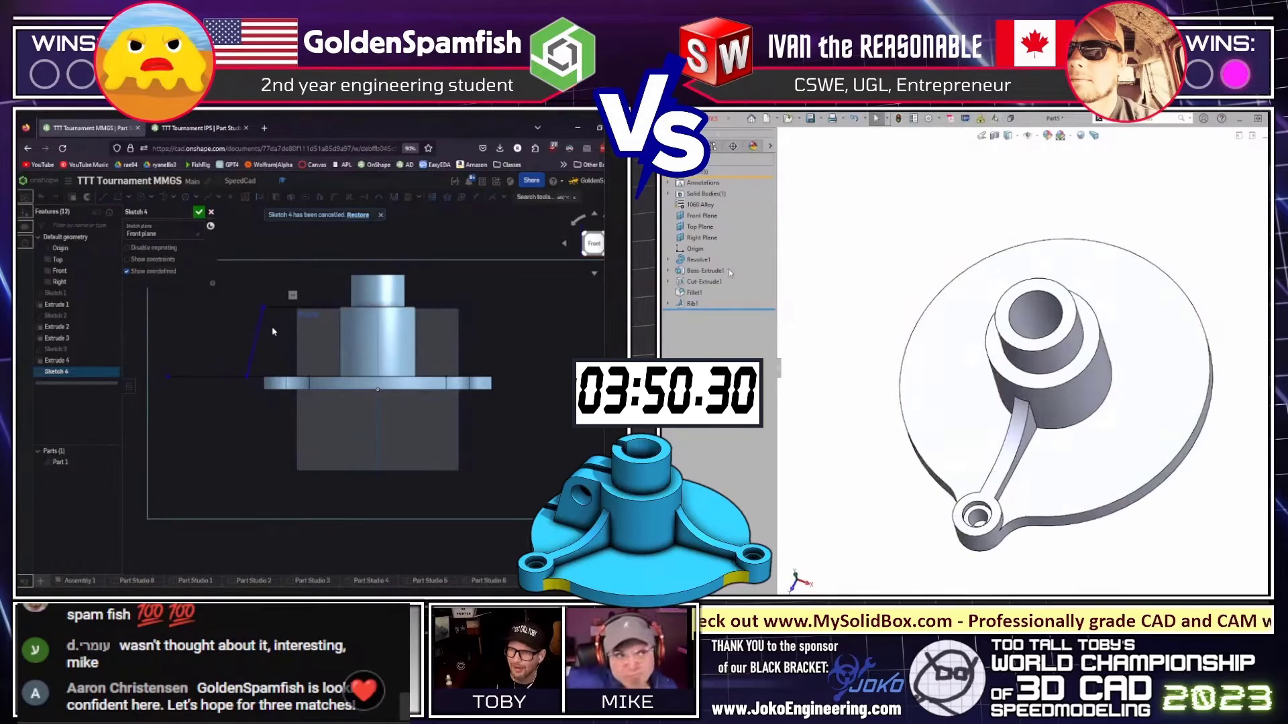
left_click(701, 271)
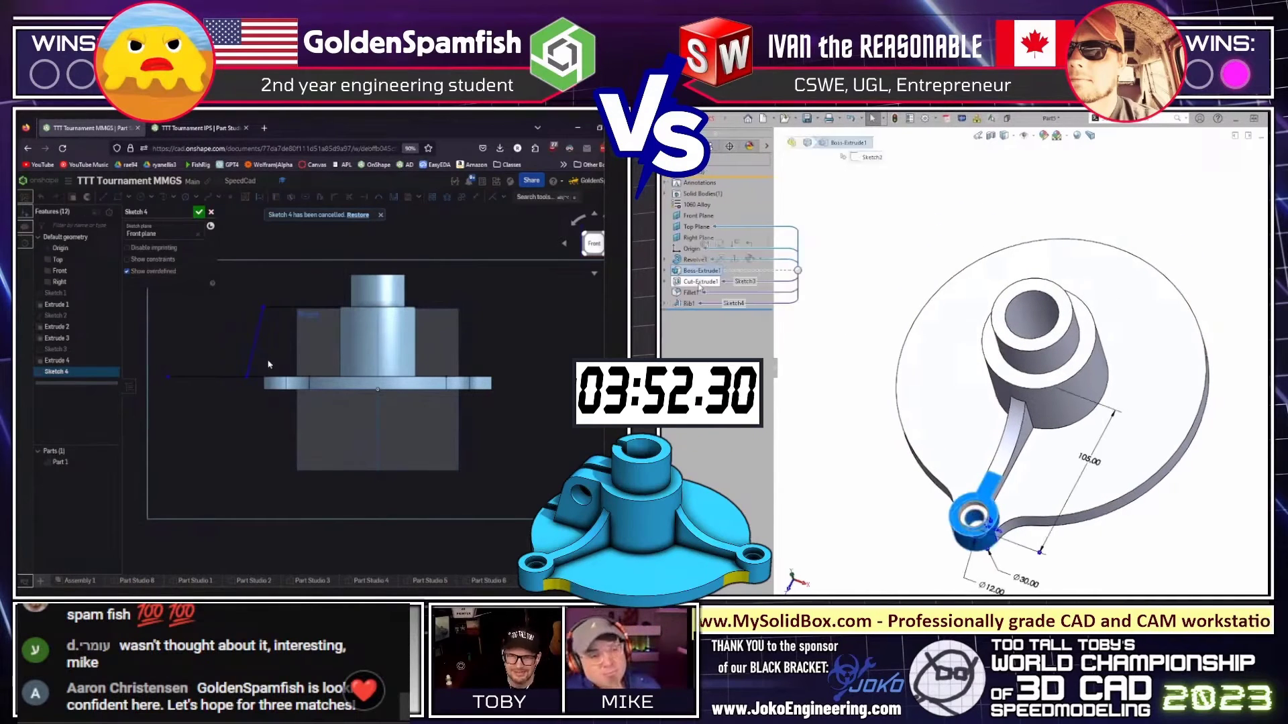
left_click(691, 304, "shift")
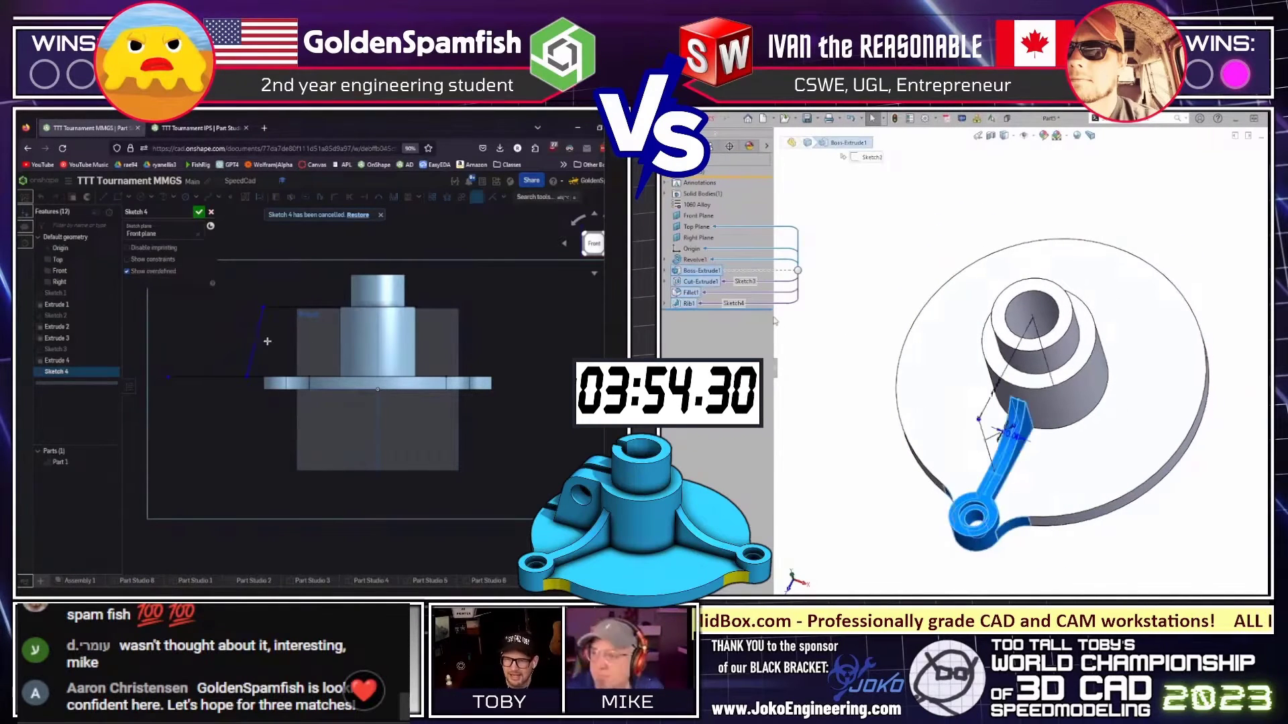
key("s")
left_click(865, 320)
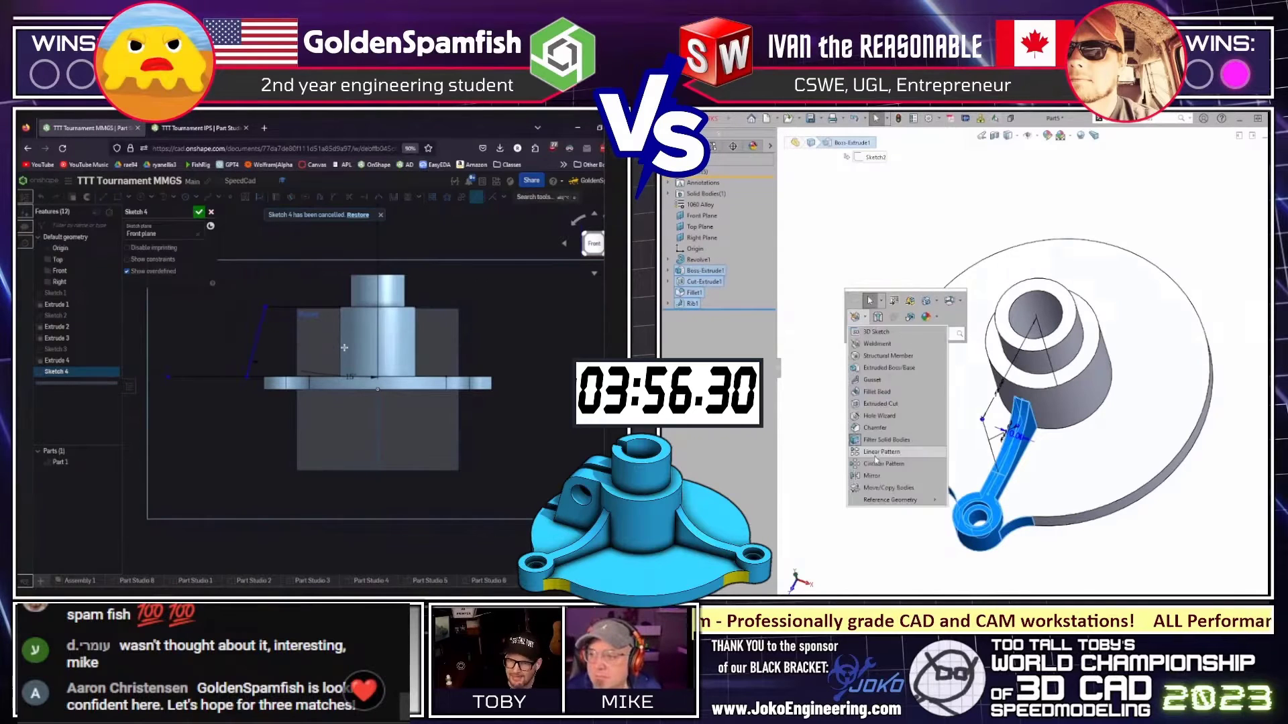
left_click(879, 332)
left_click(1071, 335)
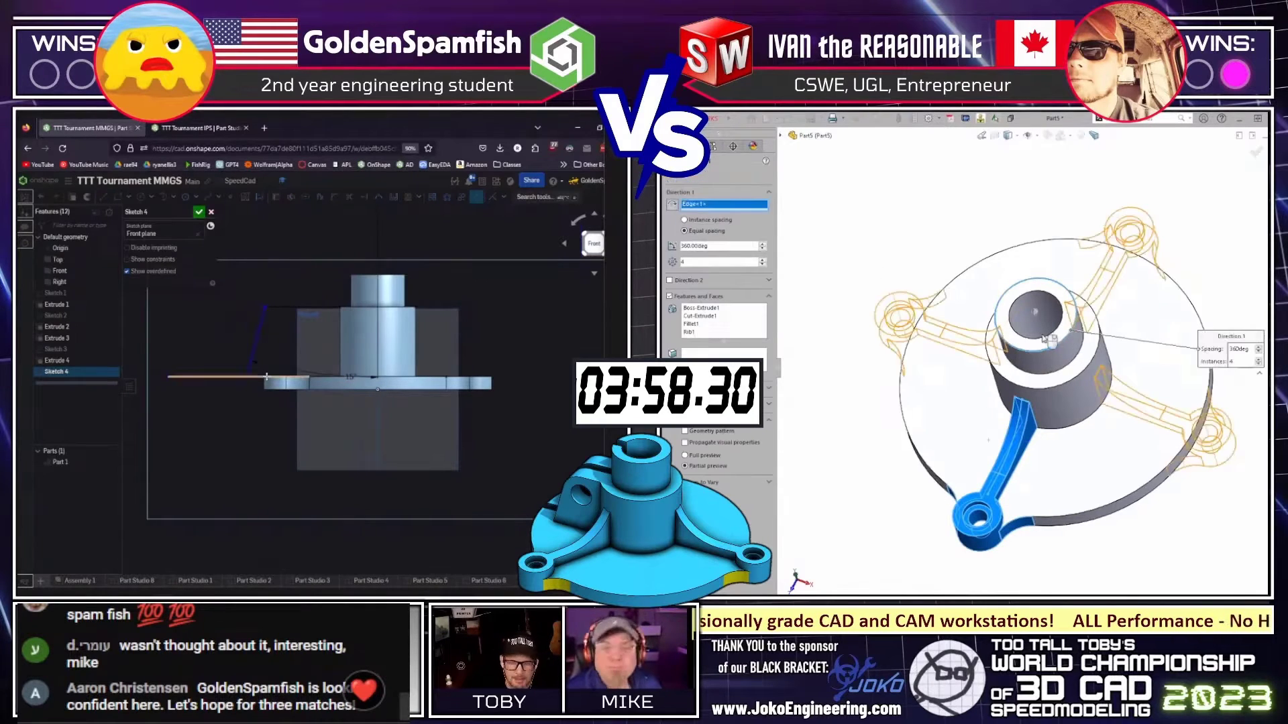
left_click(762, 265)
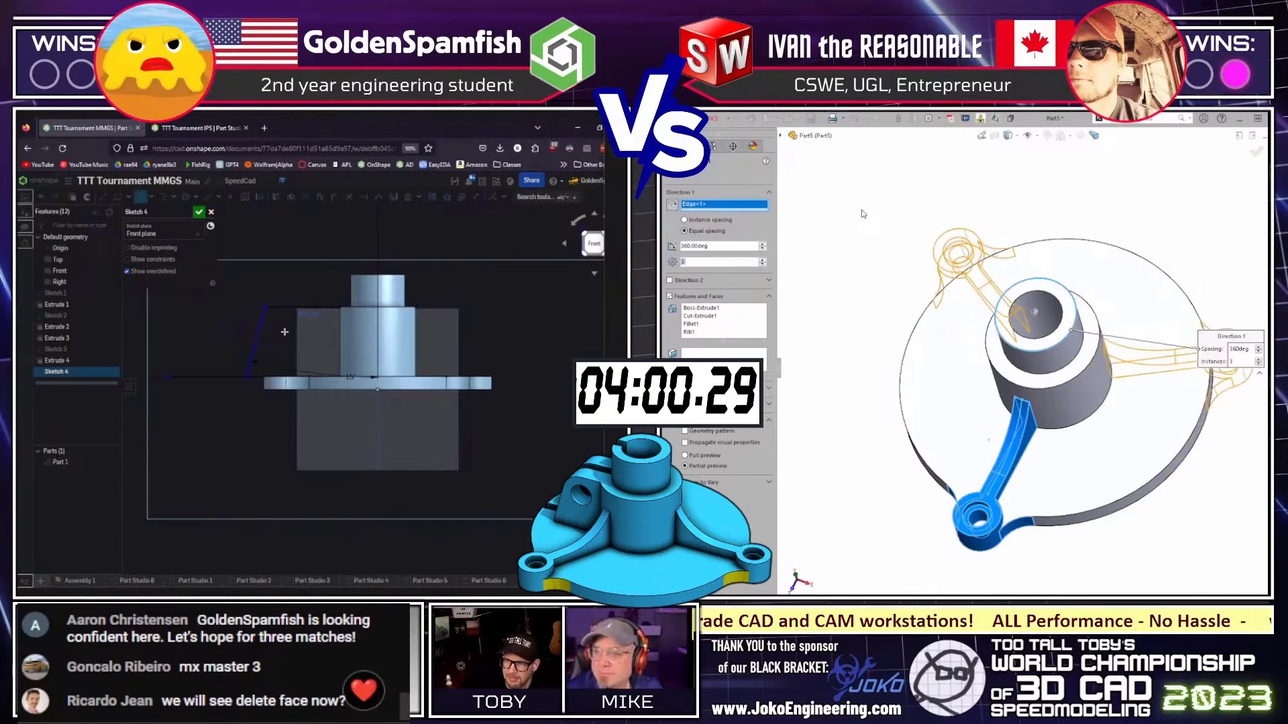
key("Return")
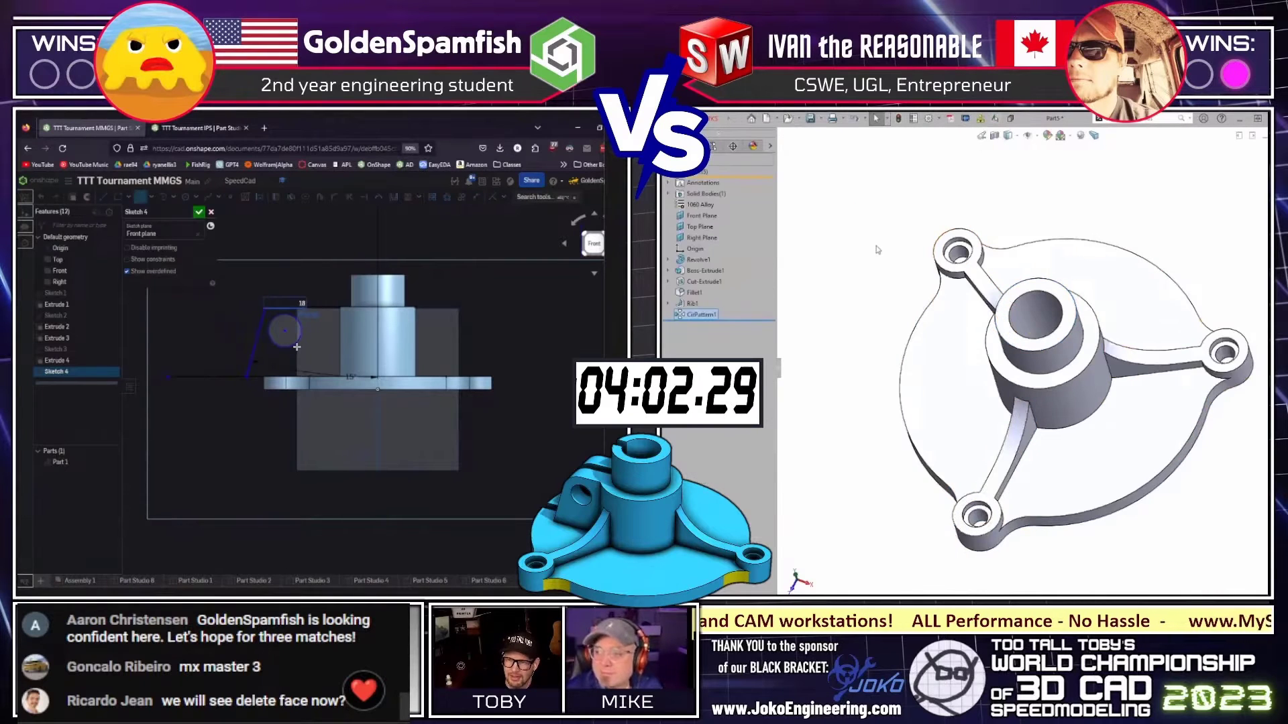
Dimension the rounded upper corner of the Onshape lug profile and save the SolidWorks part.
scroll(1056, 366, "up", 5)
scroll(1189, 434, "up", 2)
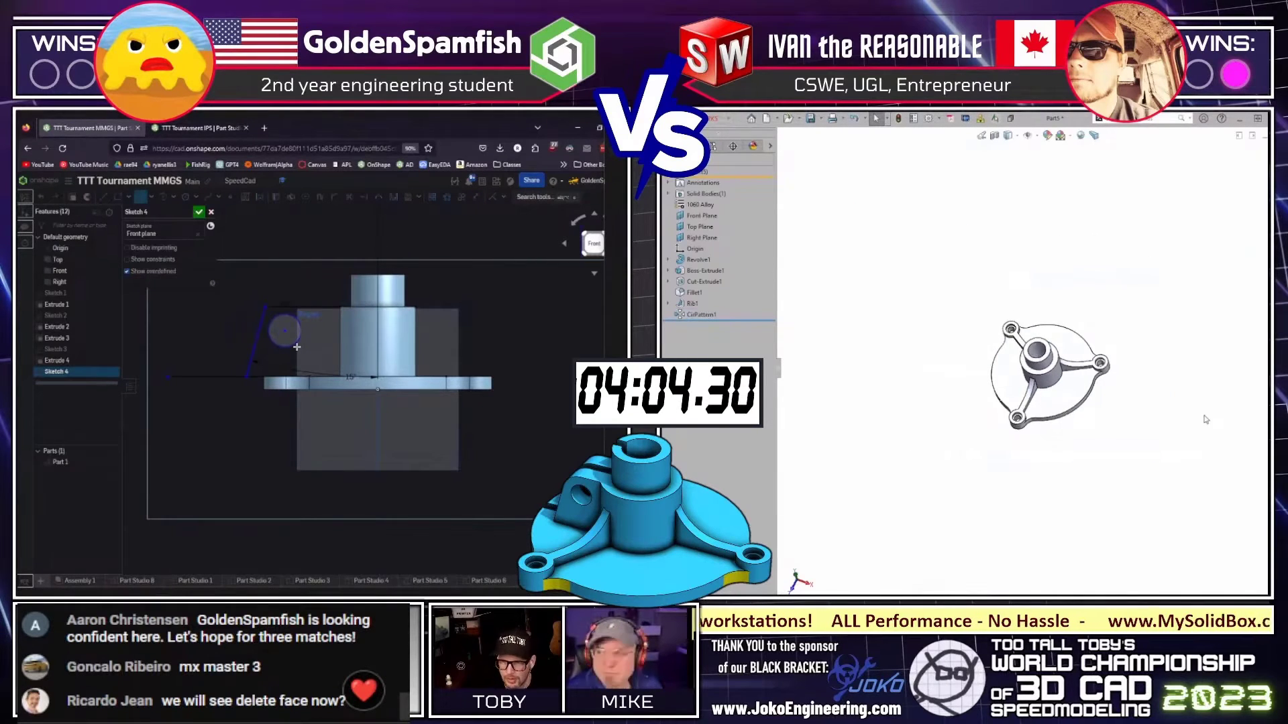
key("ctrl+5")
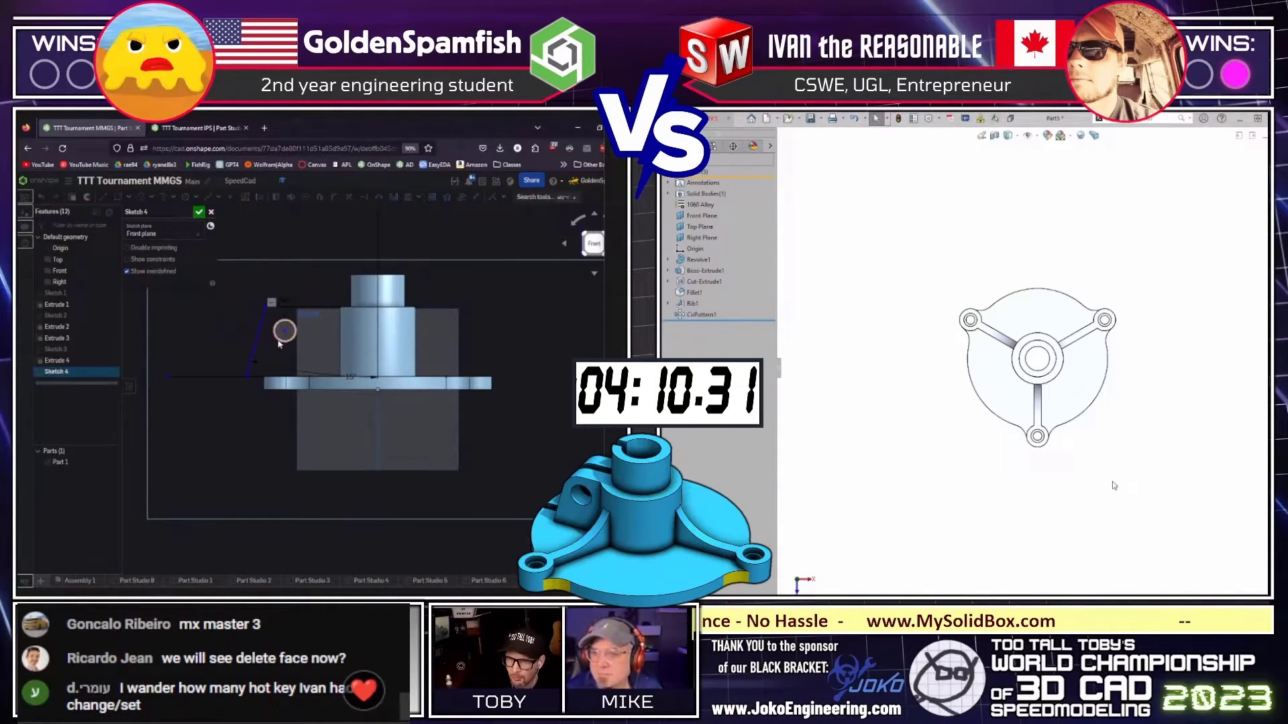
key("l")
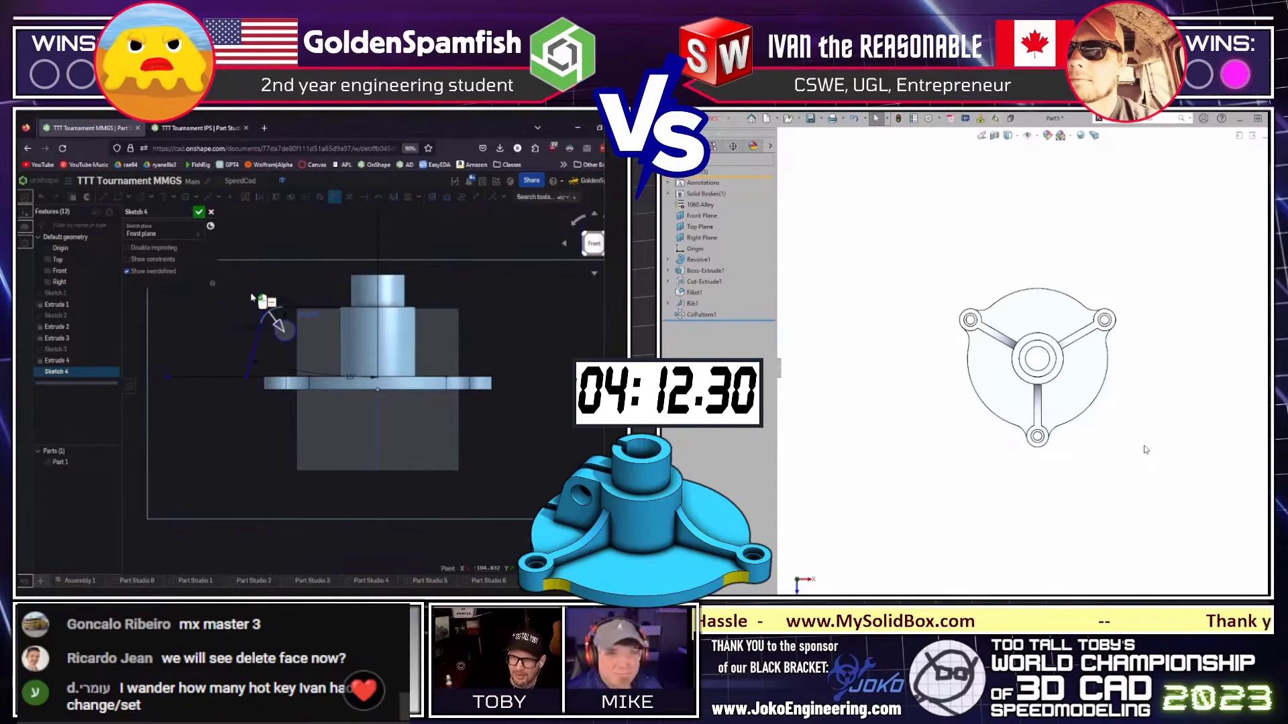
type("2")
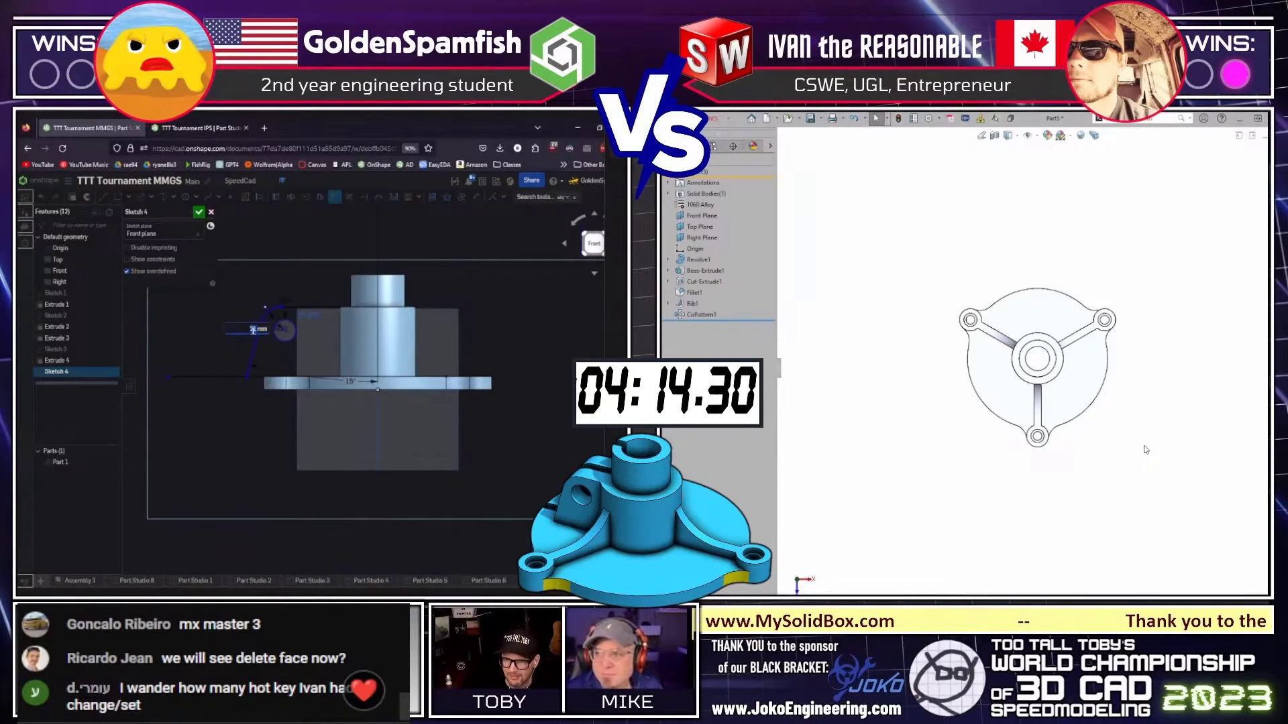
key("ctrl+7")
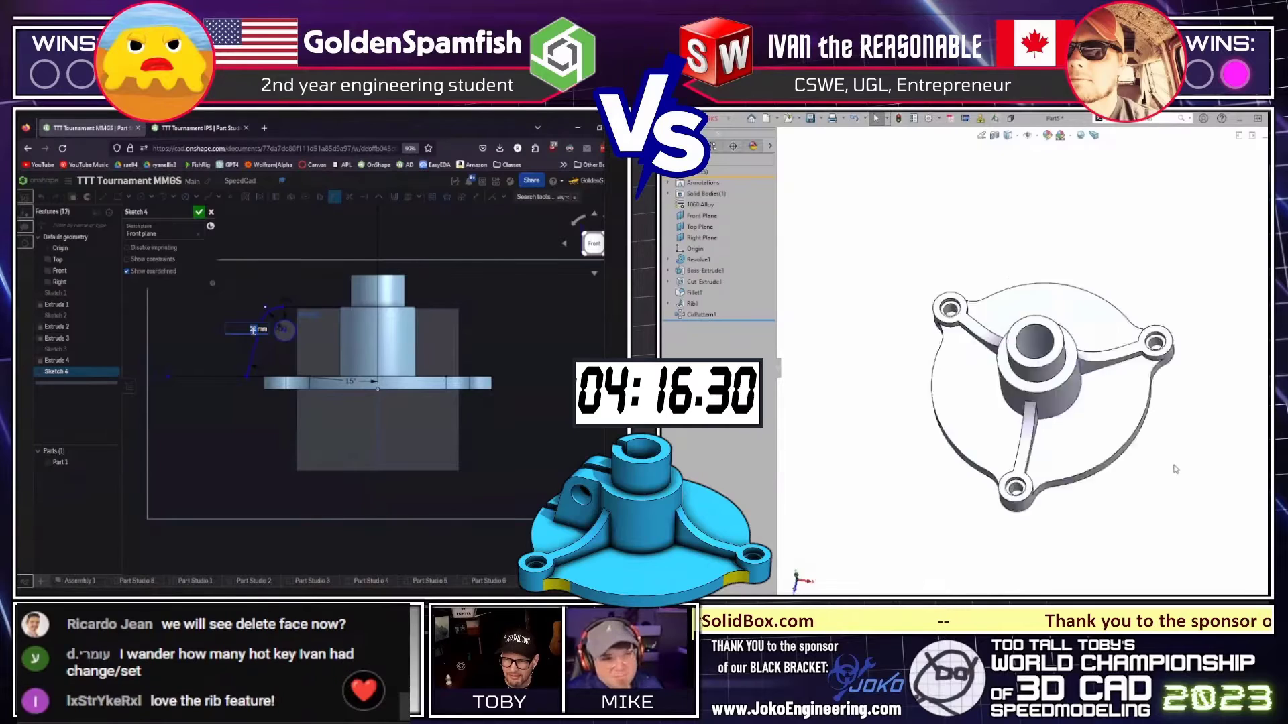
middle_click_drag(1175, 468, 1187, 495)
scroll(257, 330, "up", 3)
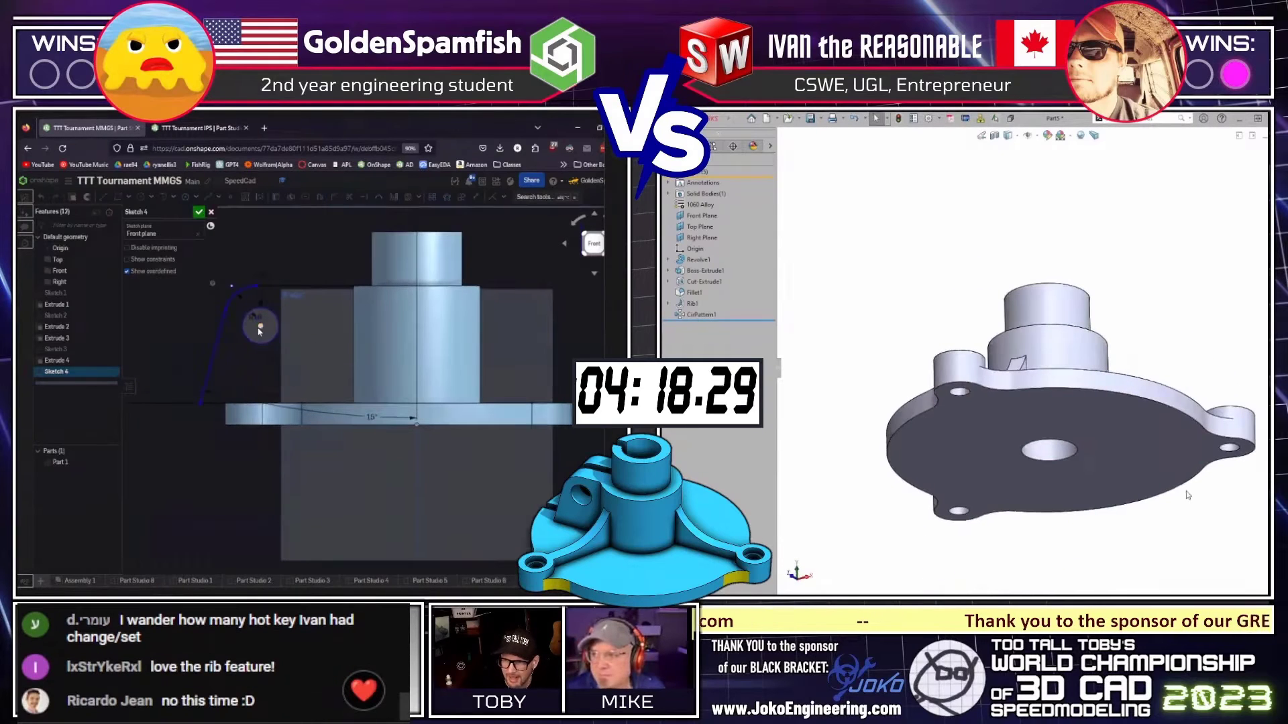
key("ctrl+s")
key("Return")
Check the SolidWorks part's patterned ears and ribs, and start a sketch on its Front Plane.
scroll(248, 362, "down", 2)
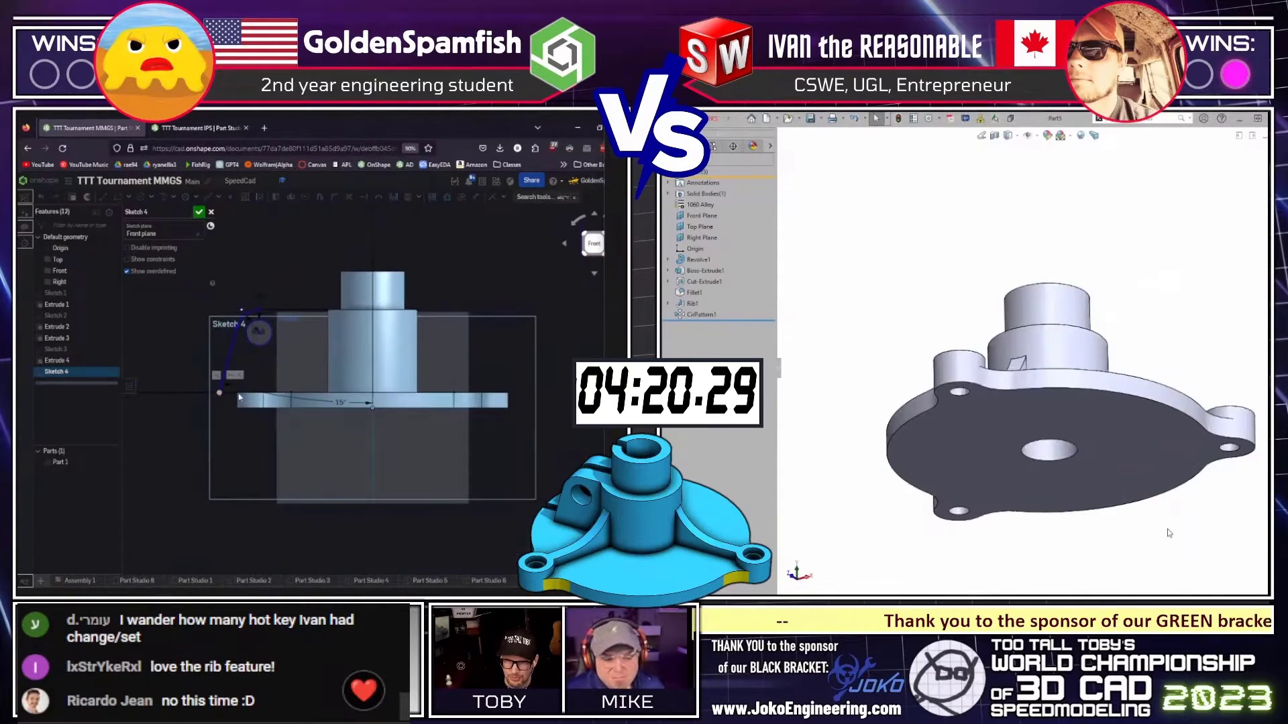
mouse_move(1167, 533)
middle_mouse_down()
mouse_move(1159, 542)
mouse_move(1143, 517)
middle_mouse_up()
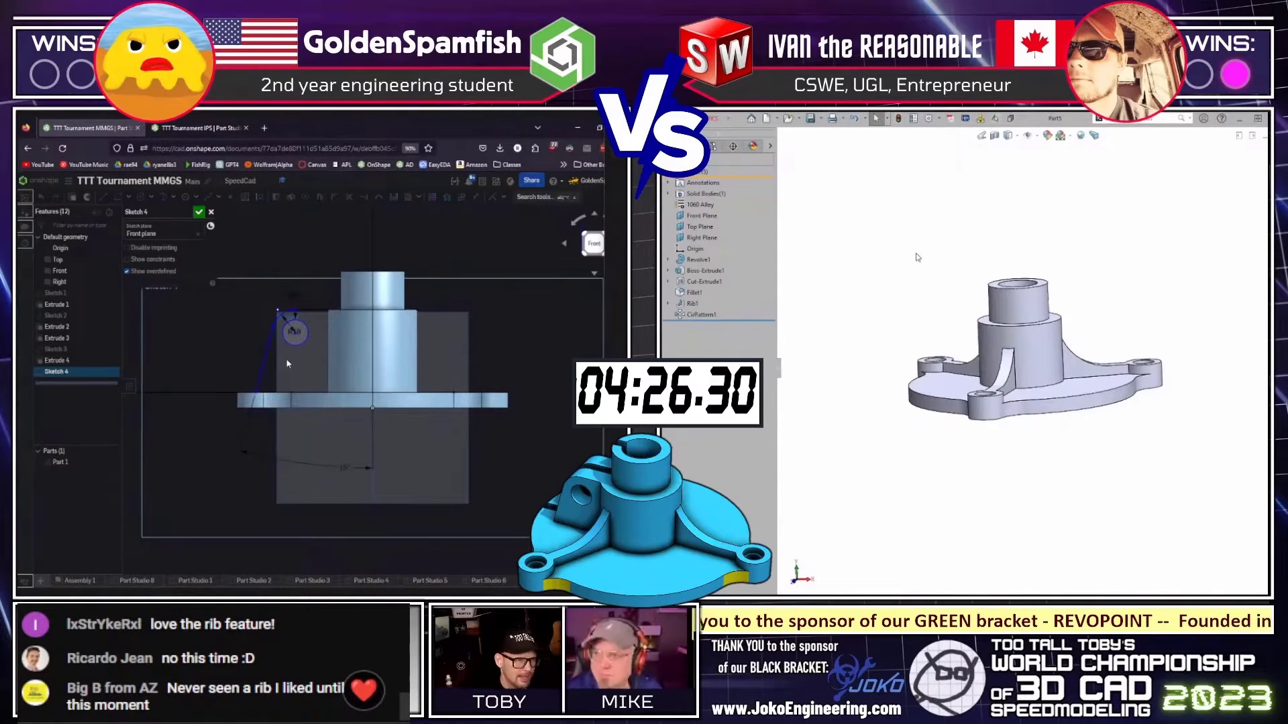
middle_click_drag(925, 299, 865, 401)
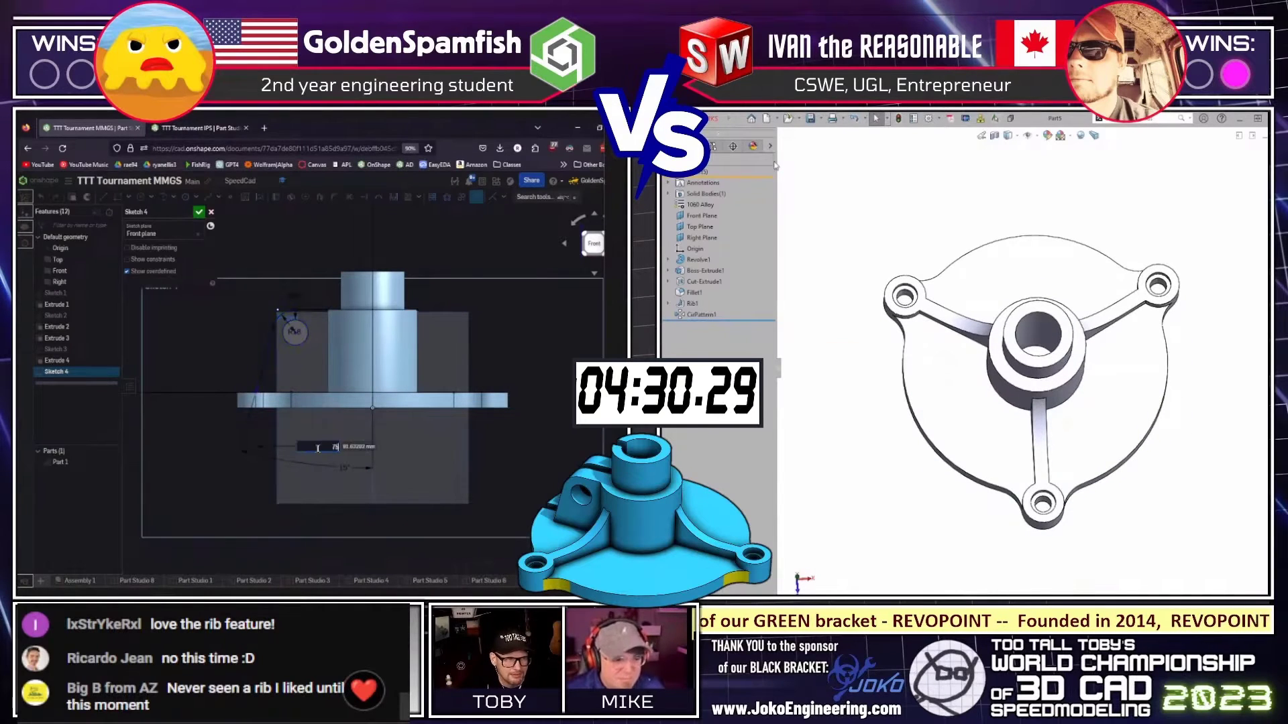
key("ctrl+5")
left_click(702, 216)
mouse_move(376, 348)
right_mouse_down()
mouse_move(382, 436)
mouse_move(382, 376)
mouse_move(376, 393)
right_mouse_up()
key("s")
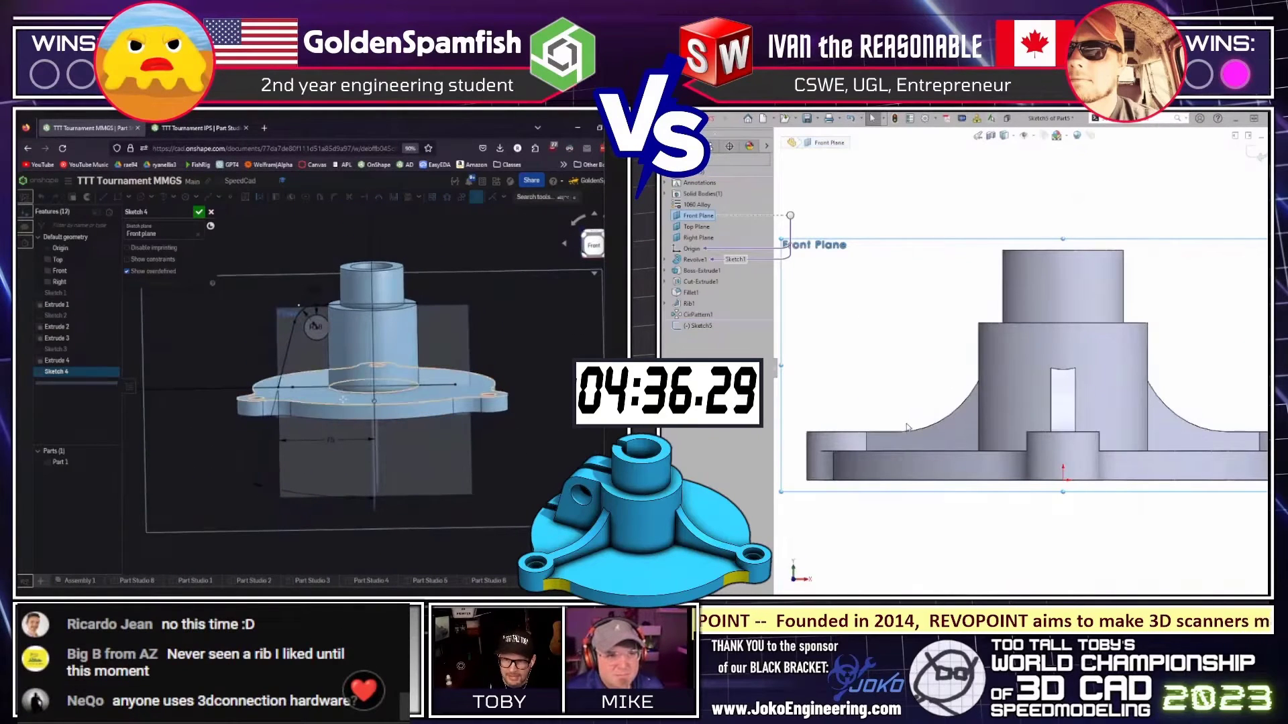
Sketch the SolidWorks lug outline with a slanted line up from the flange's top edge and a line across to the boss's shoulder corner.
key("l")
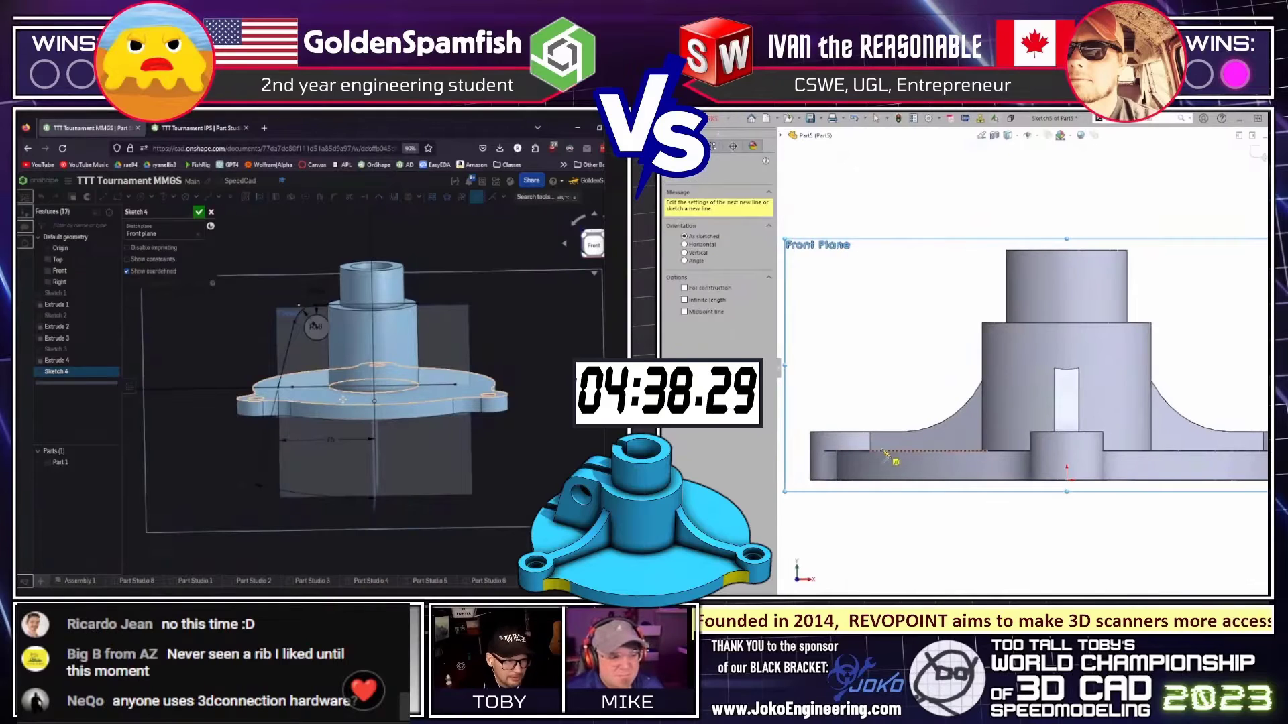
left_click(881, 450)
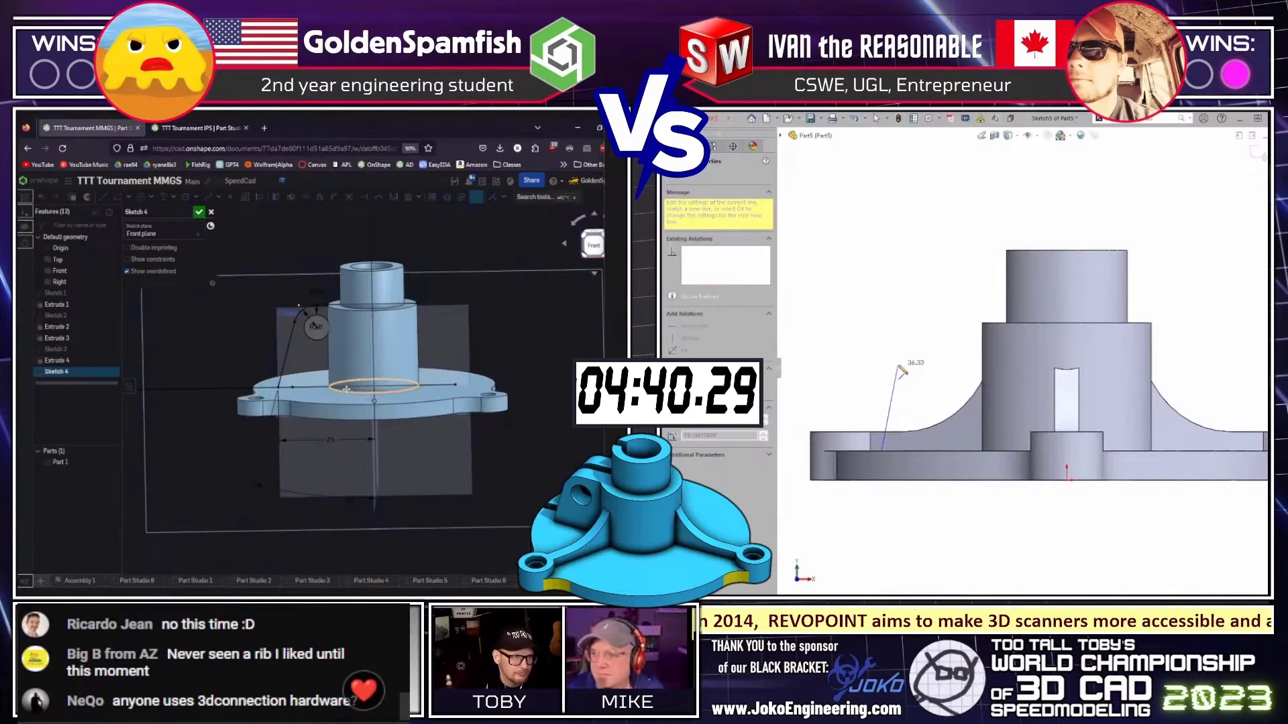
left_click(899, 335)
right_click_drag(346, 389, 410, 375)
double_click(982, 324)
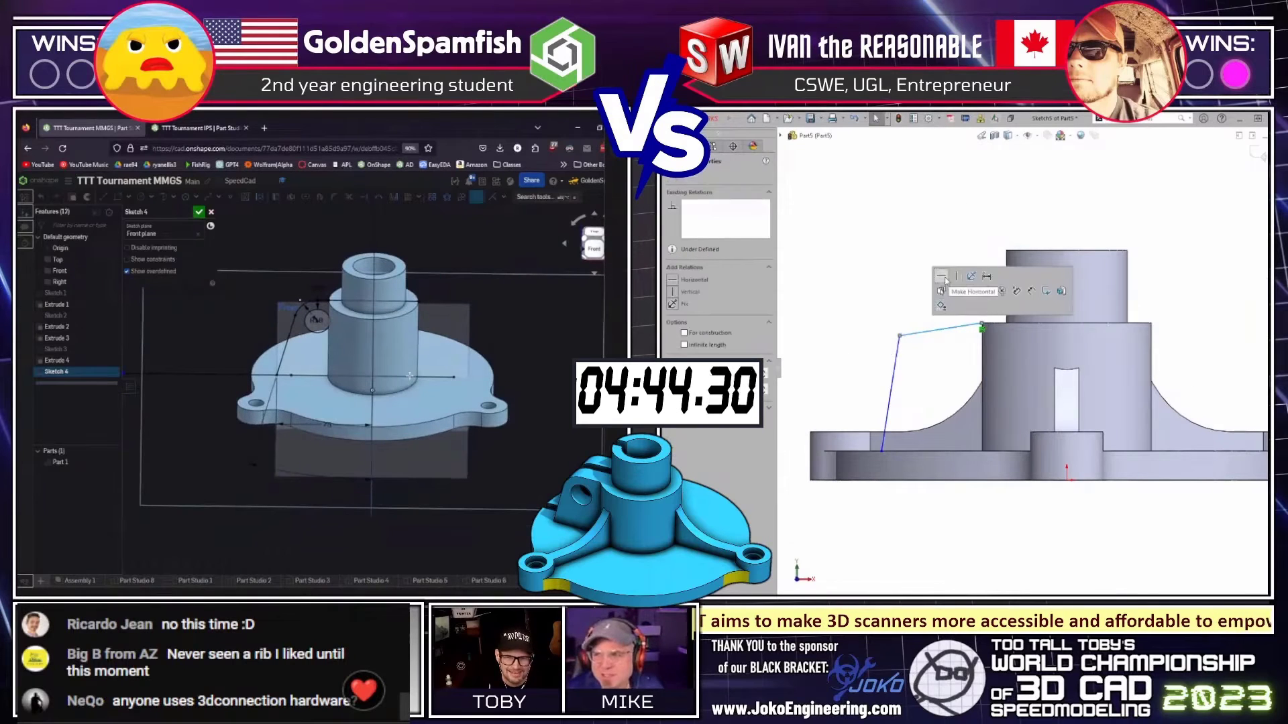
Make the SolidWorks lug's upper line horizontal, round its outer corner with an 18 mm sketch fillet, and accept the Onshape lug sketch.
left_click(880, 294)
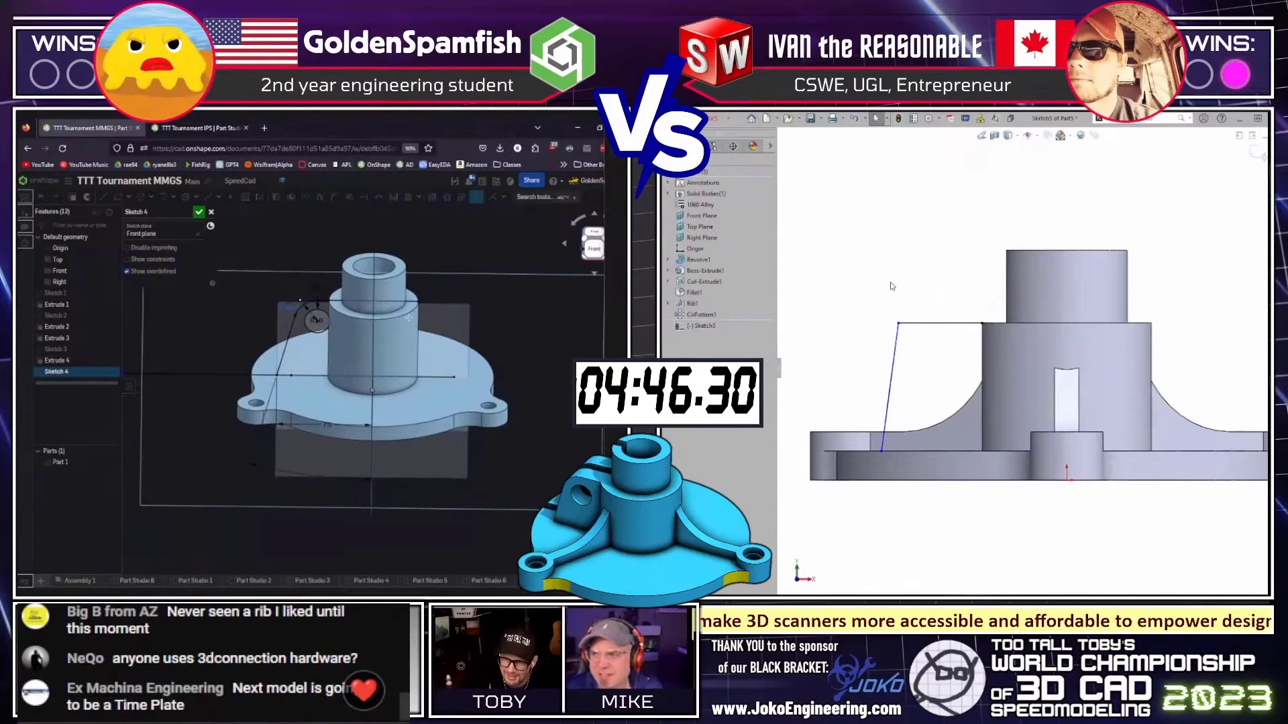
key("s")
left_click(199, 212)
left_click(884, 331)
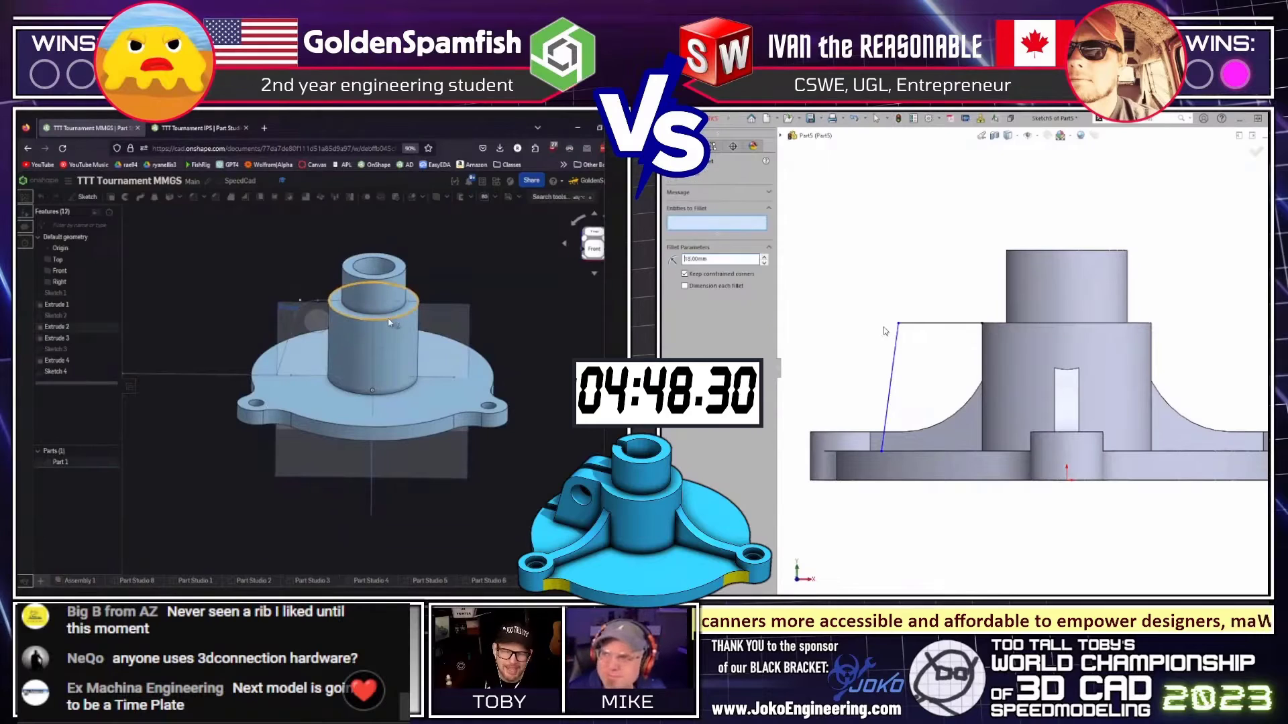
left_click(899, 325)
key("Return")
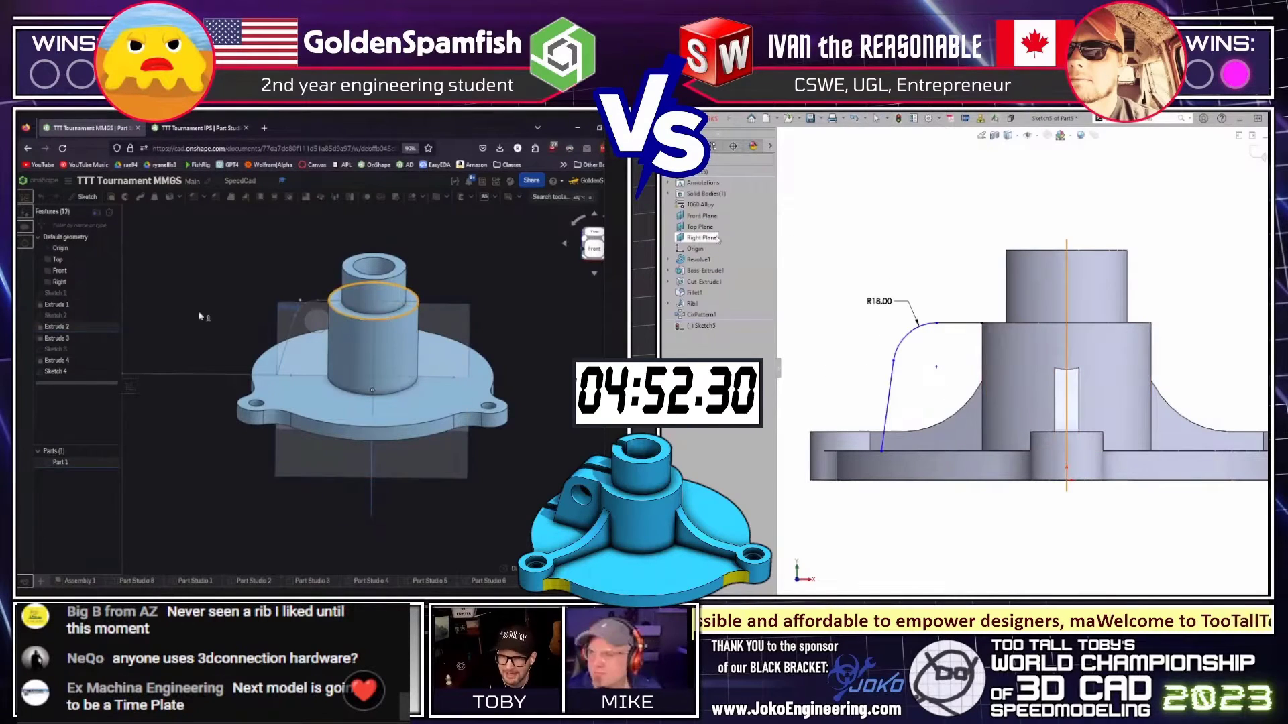
Dimension the SolidWorks lug's slanted line at 15° from the vertical Right Plane.
left_click(887, 403)
left_click(1066, 416)
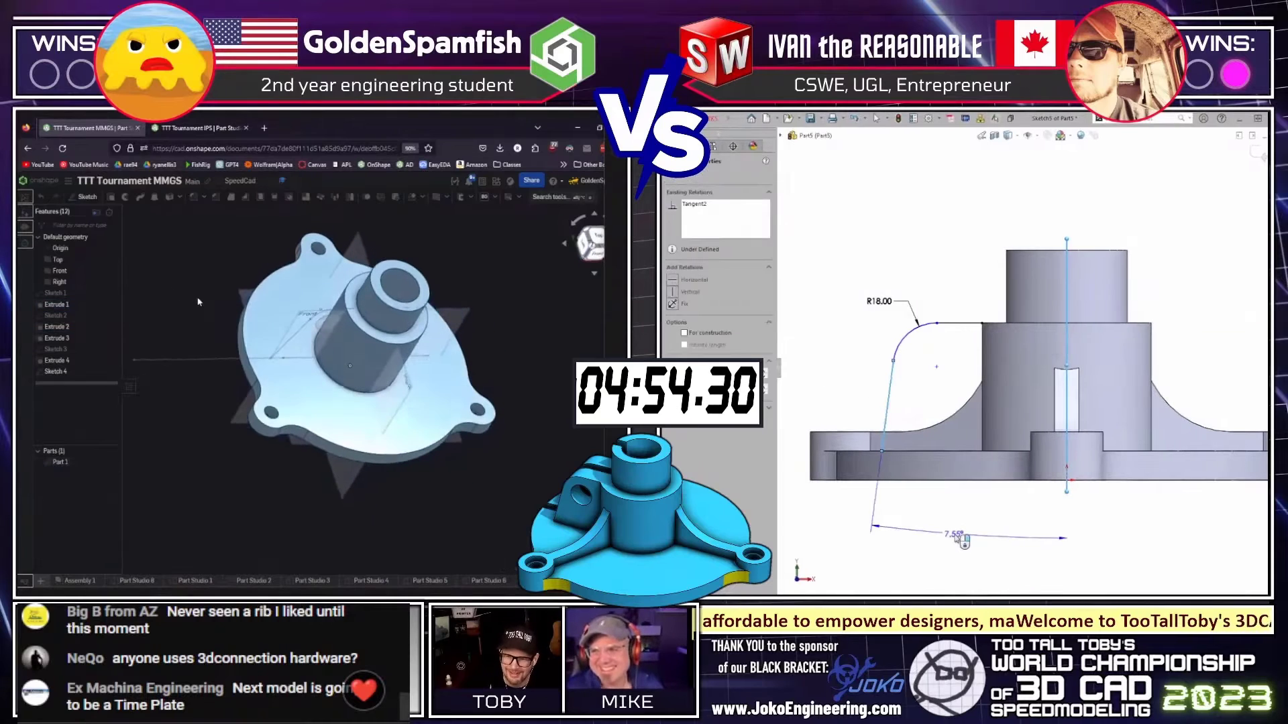
left_click(958, 538)
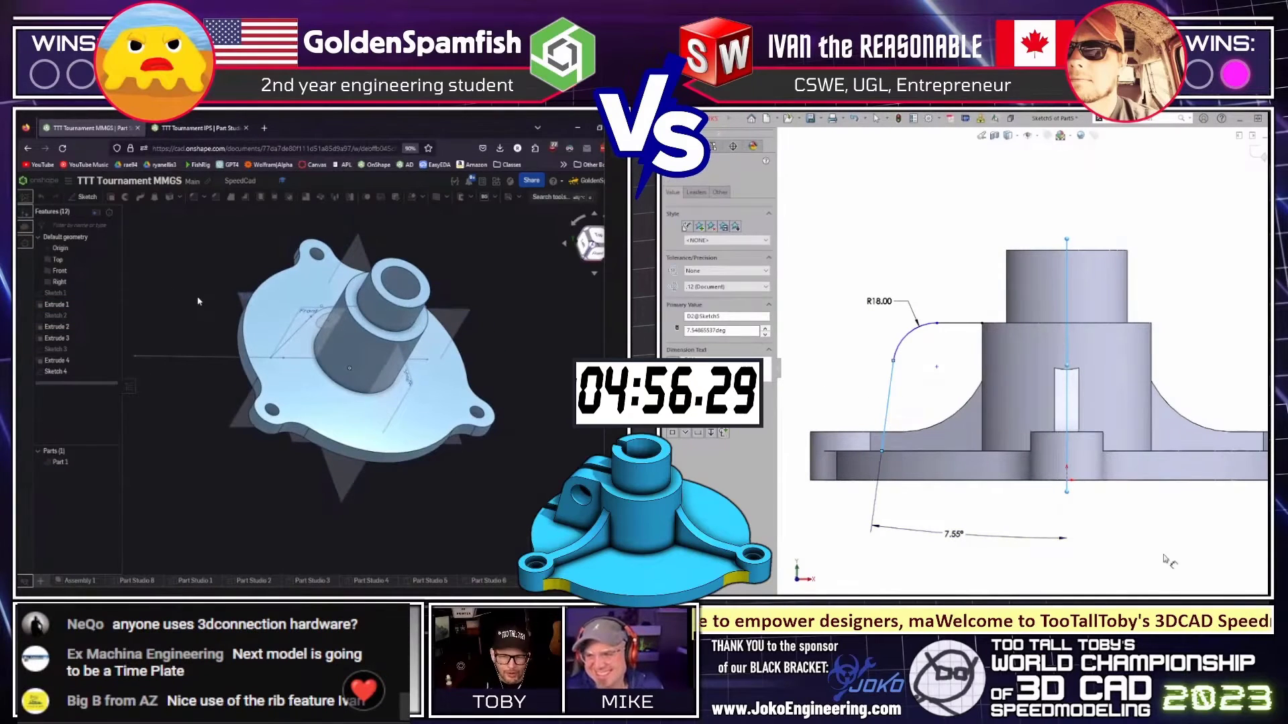
scroll(1167, 288, "up", 2)
type("15")
key("Return")
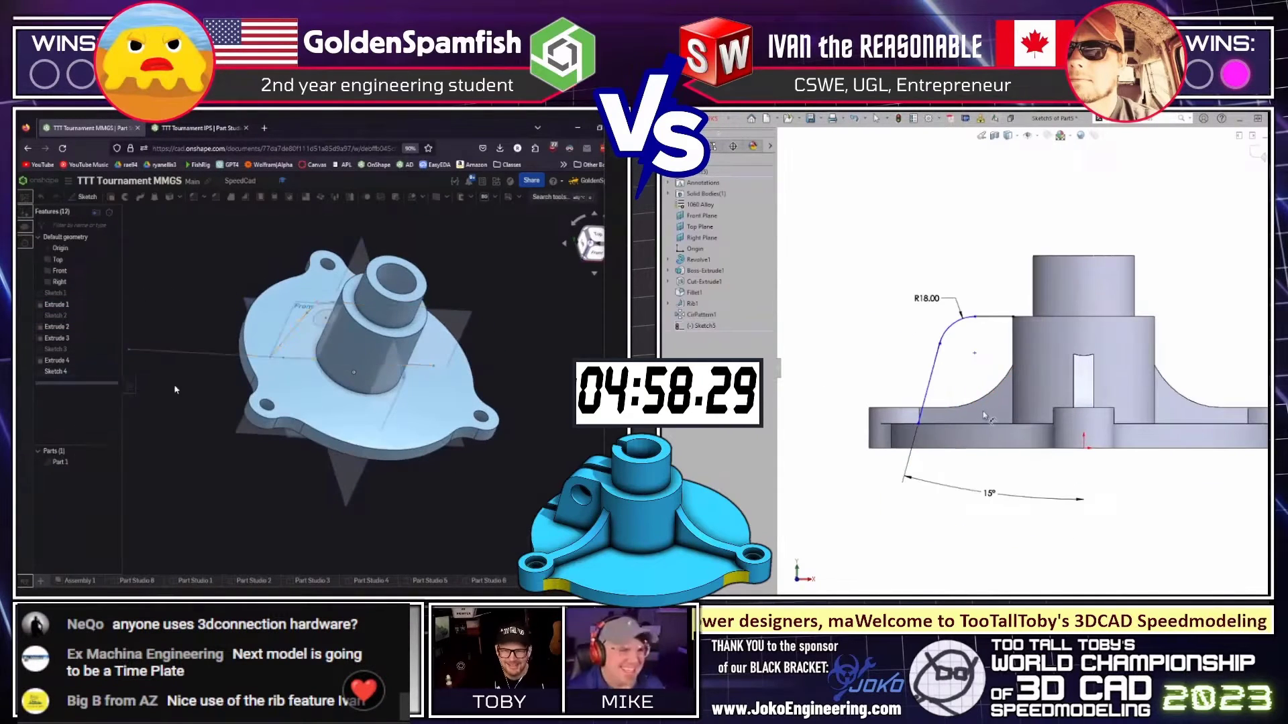
Dimension the slanted line's lower end in the SolidWorks sketch at 75 mm from the hub's central axis.
key("n")
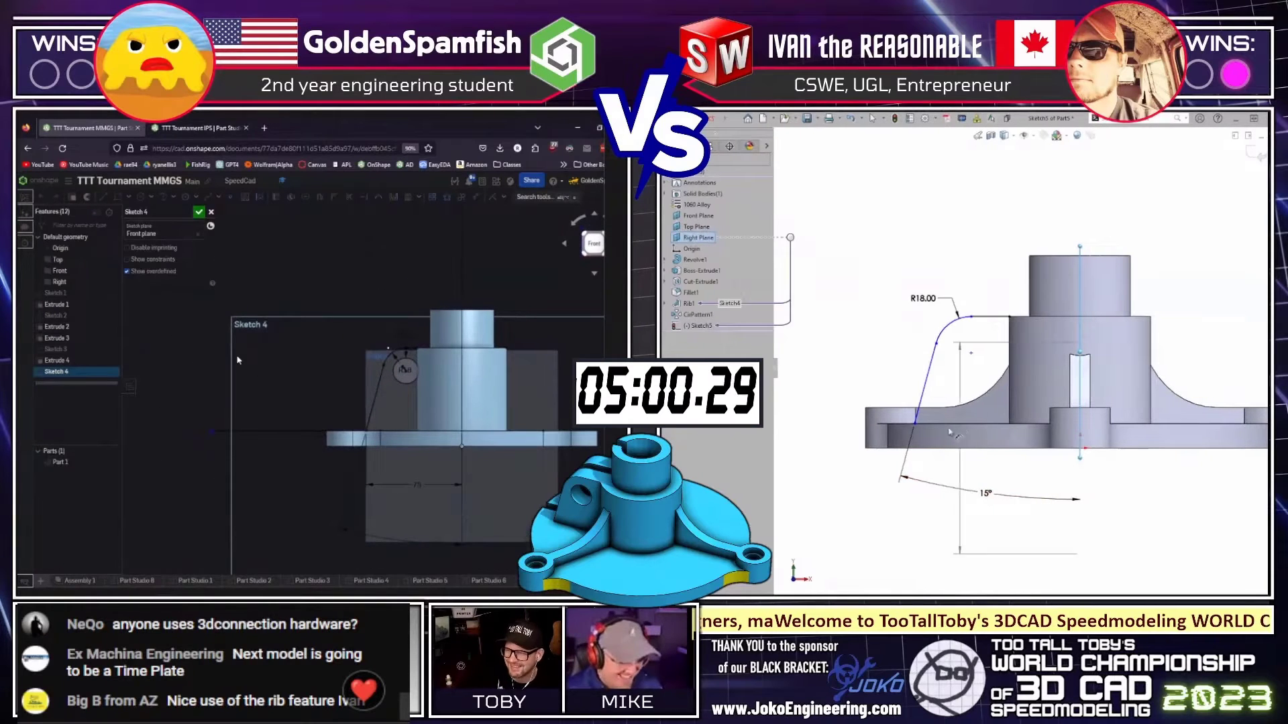
left_click(916, 426)
left_click(994, 473)
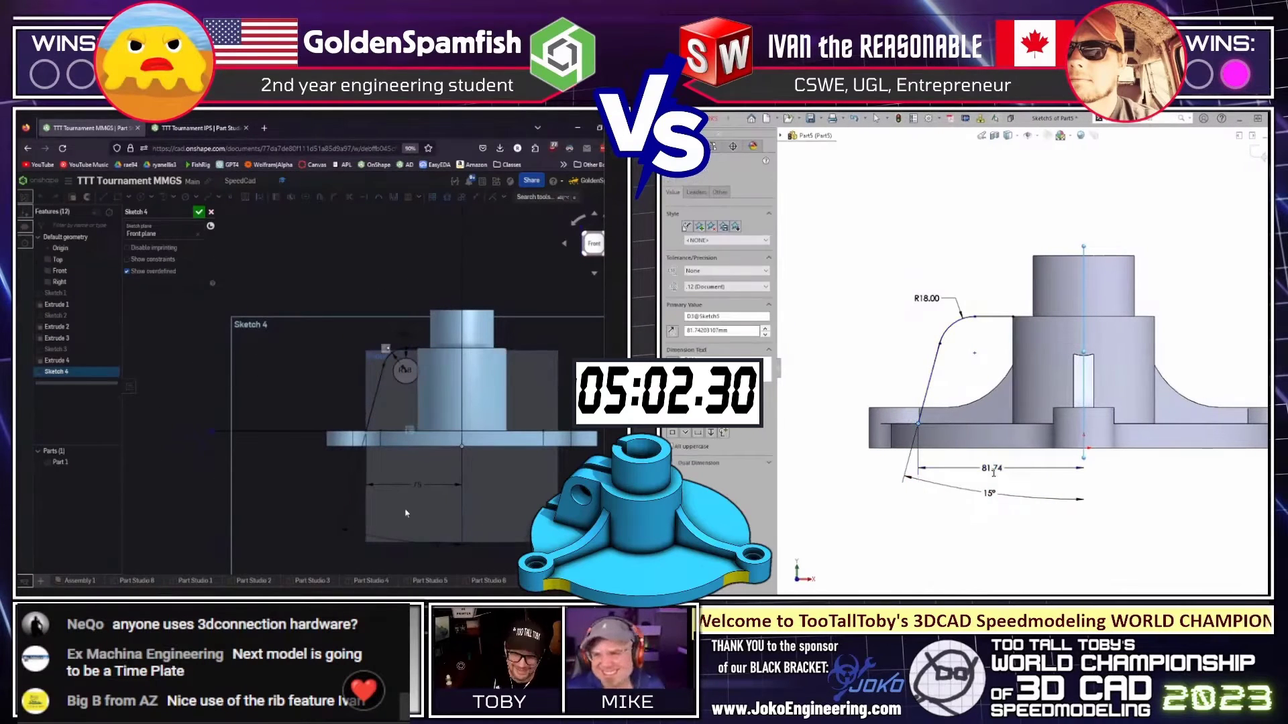
left_click(409, 489)
type("75")
key("Return")
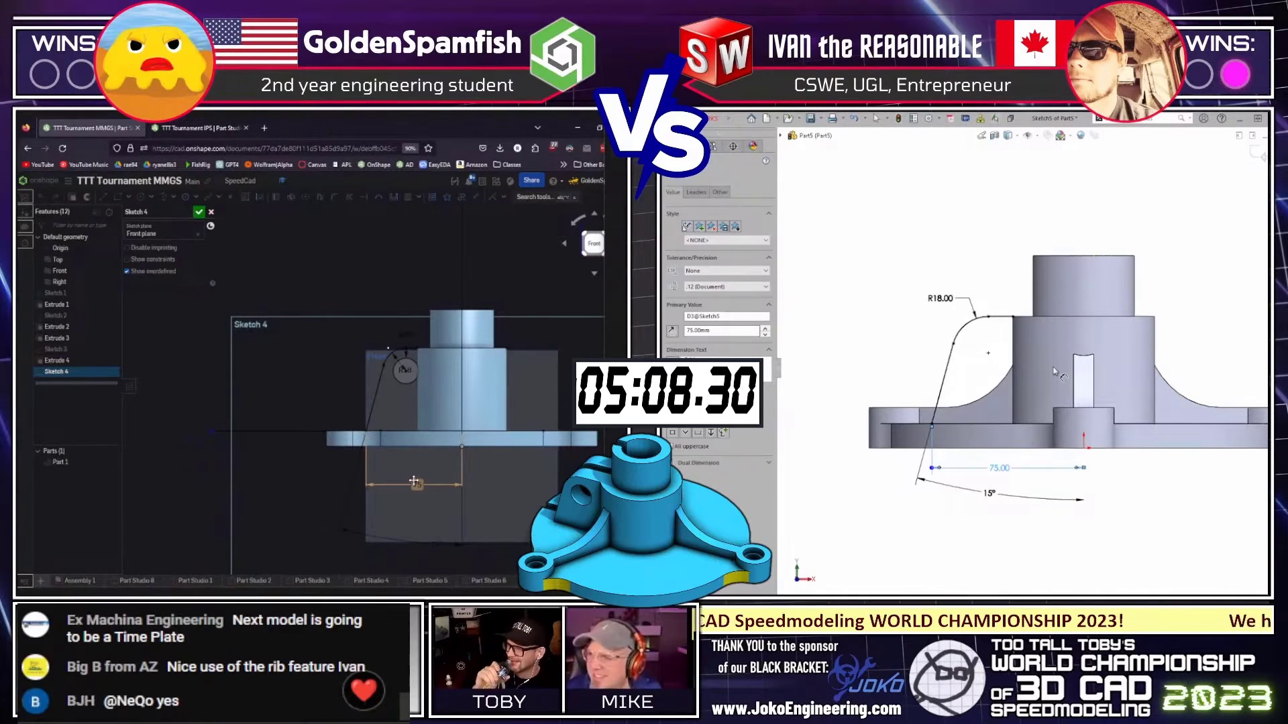
Try to extrude the Onshape lug sketch and reopen that sketch for editing.
left_click(199, 212)
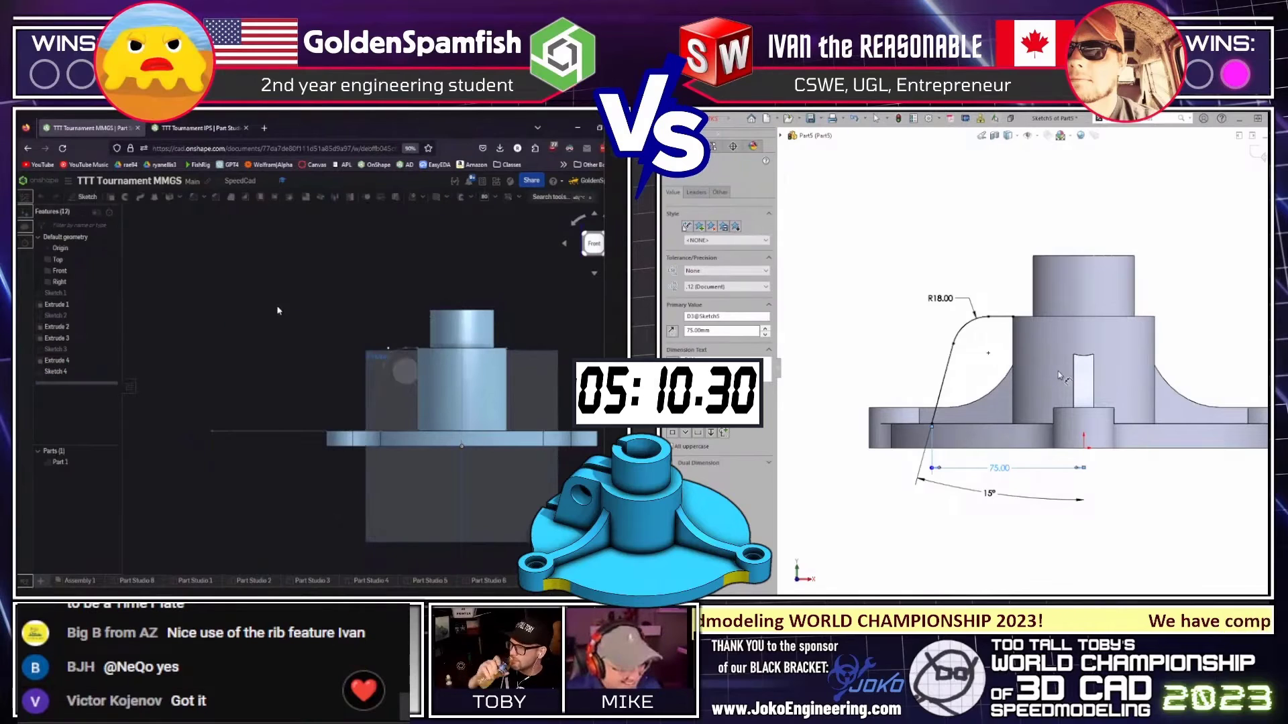
key("shift+e")
right_click_drag(278, 311, 368, 354)
key("Escape")
key("Escape")
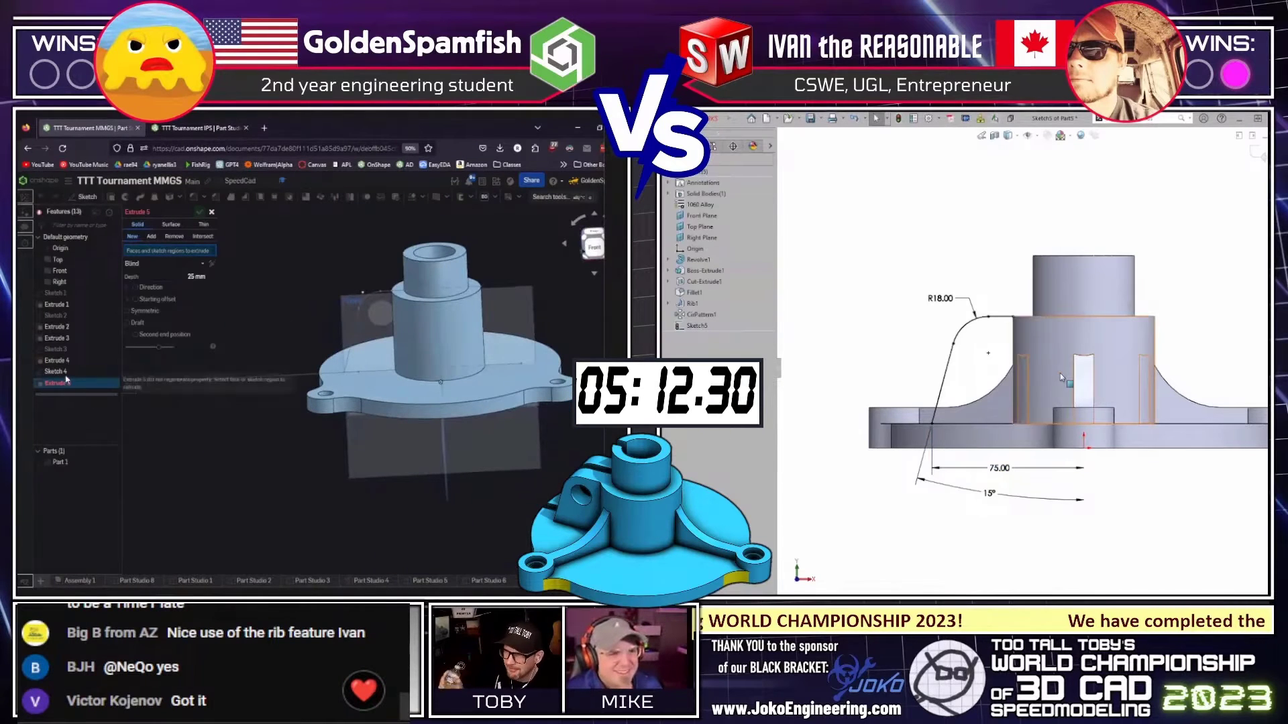
double_click(421, 380)
key("ctrl+7")
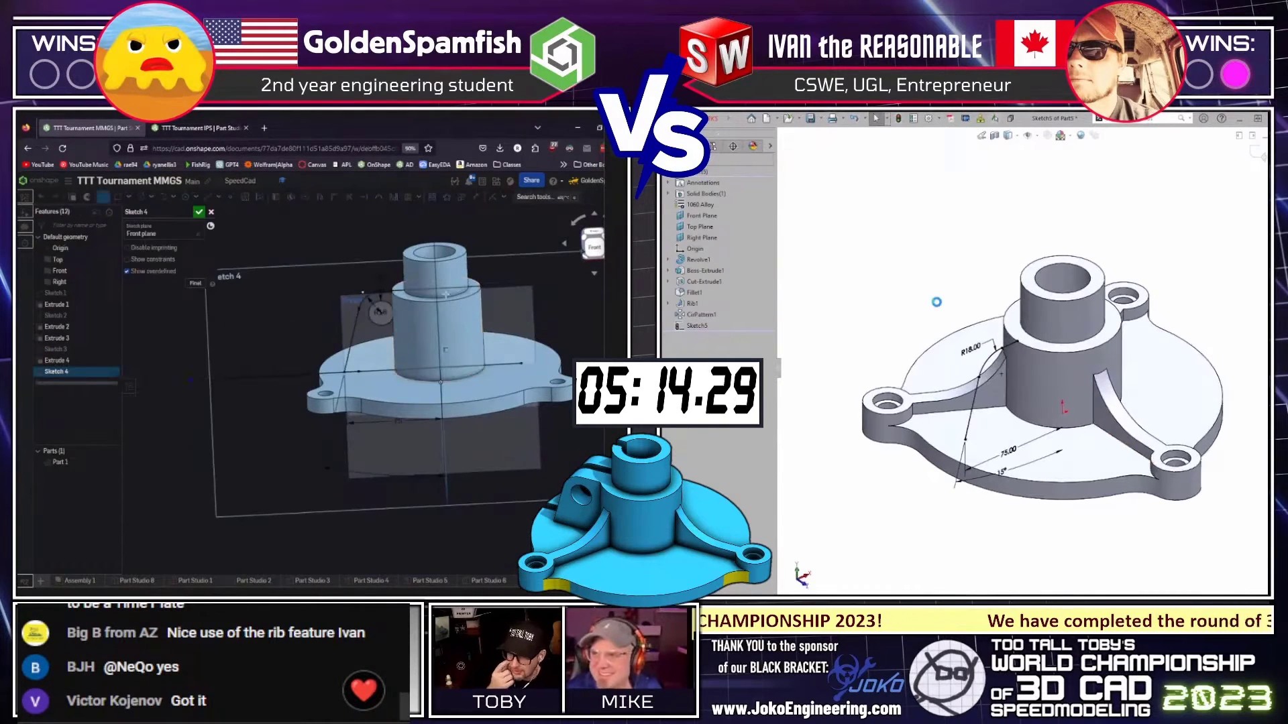
type("e")
type("=")
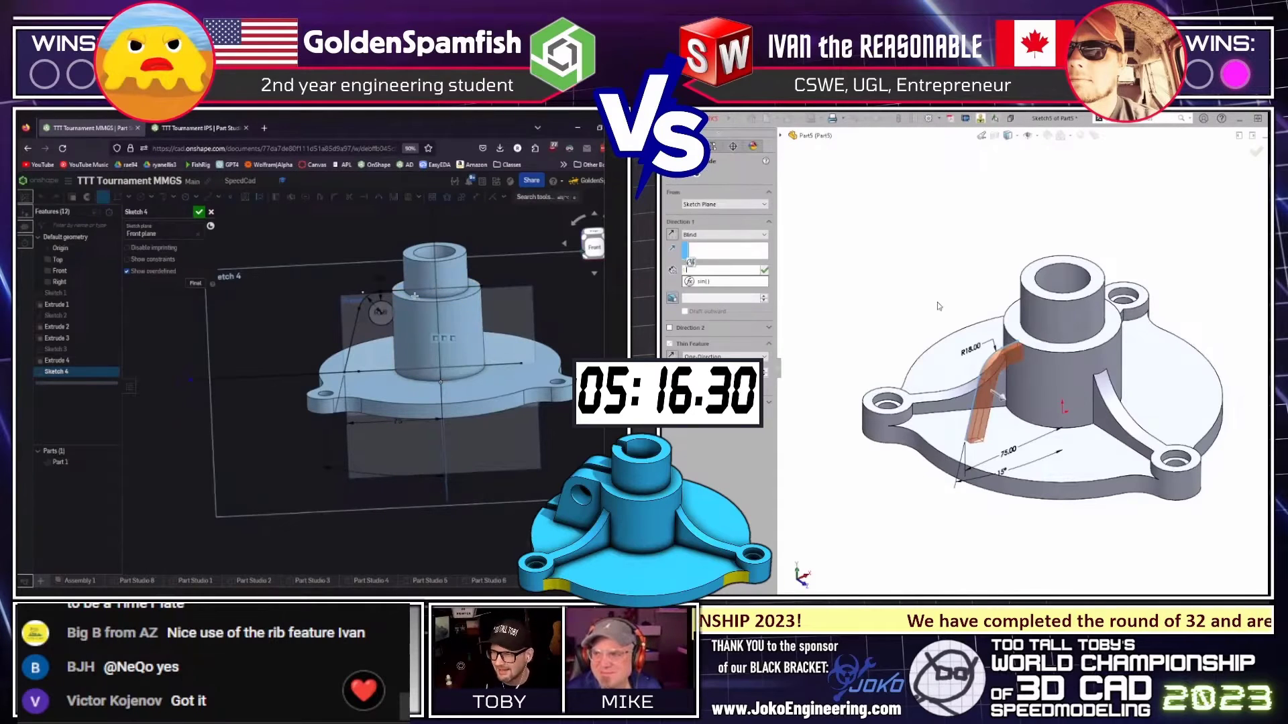
key("Escape")
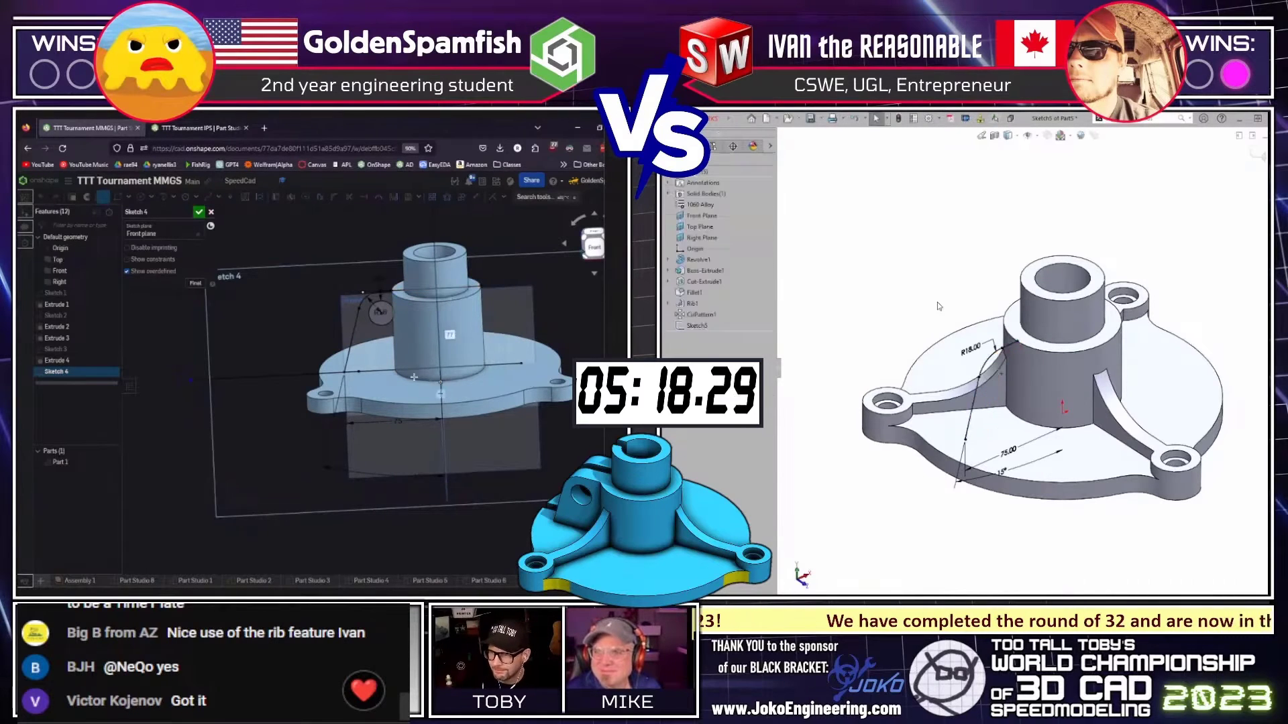
Build the SolidWorks lug as a 40 mm thick rib from its profile, and start a symmetric extrude of the Onshape lug face.
type("sn")
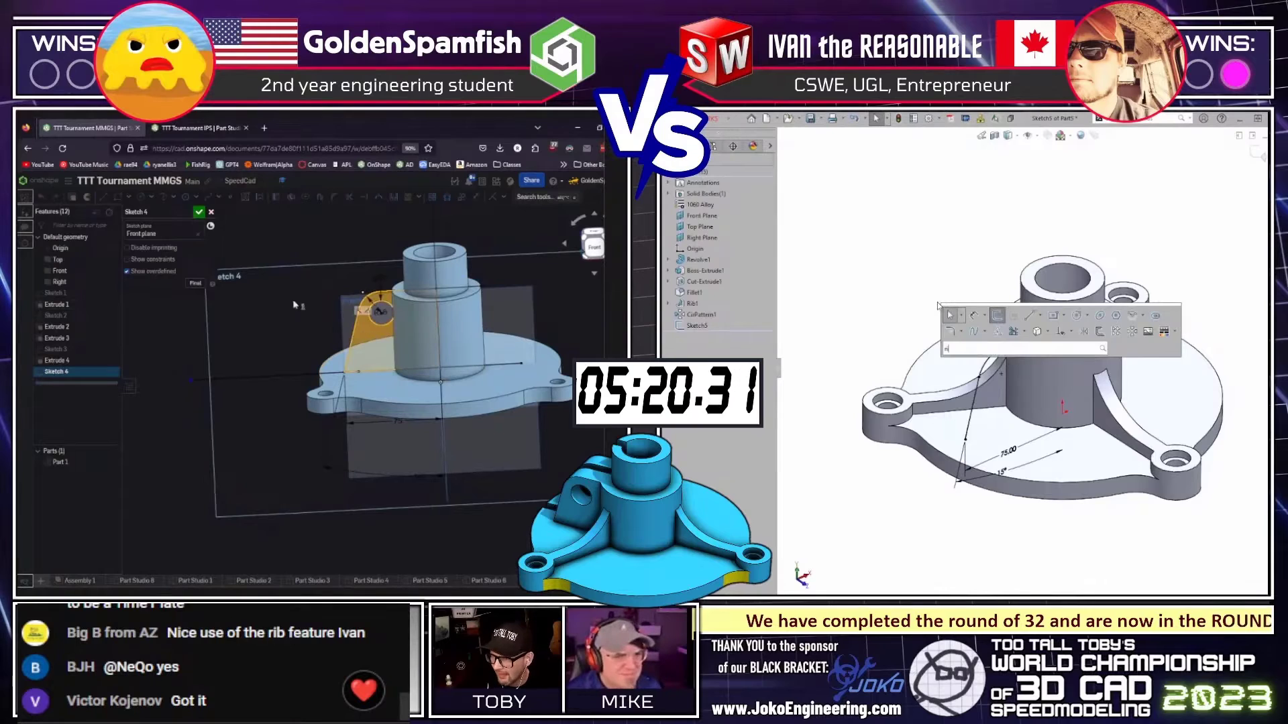
key("shift+e")
type("b")
key("Return")
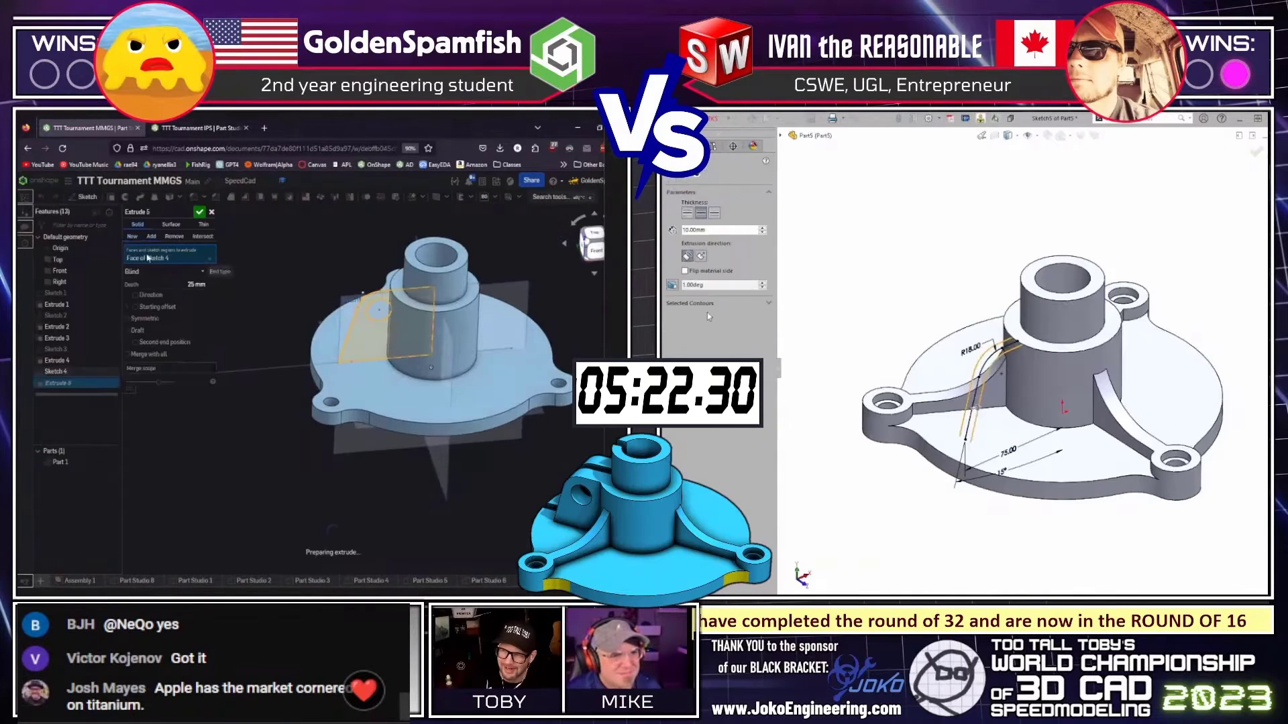
left_click(145, 319)
double_click(701, 229)
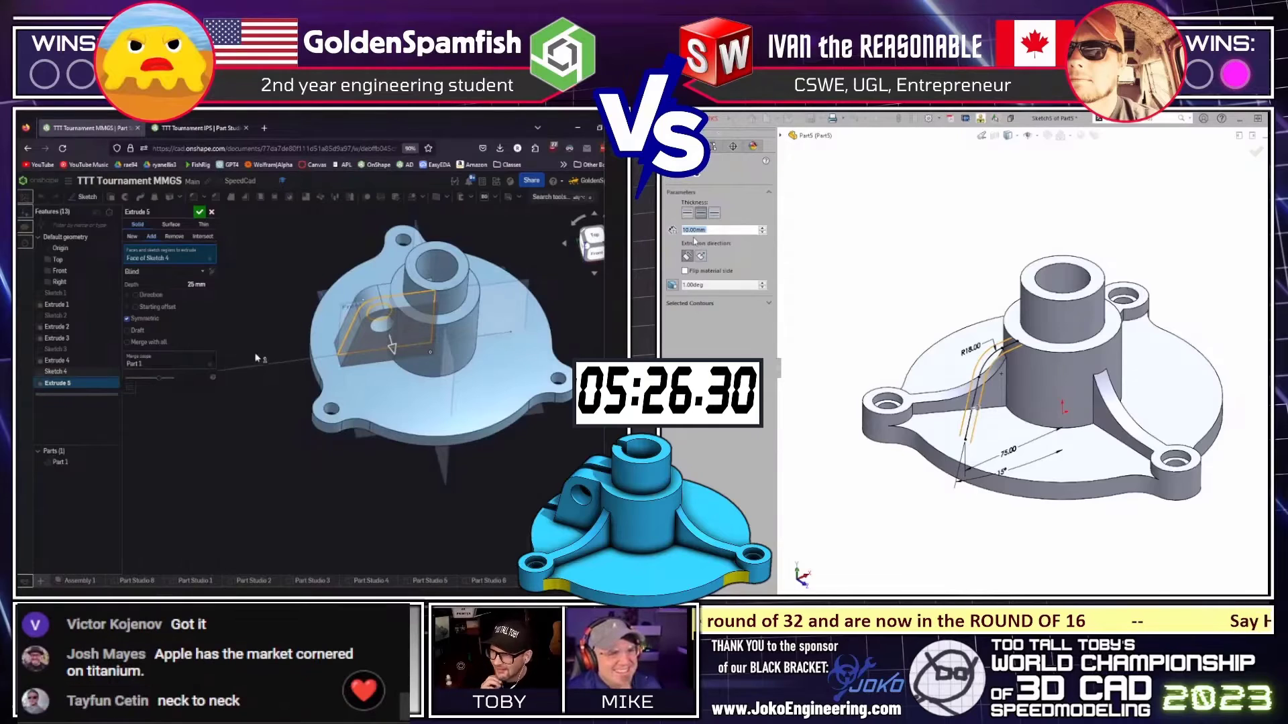
type("40")
key("Return")
Set the depth of the Onshape lug's symmetric extrude to 40 mm and accept it.
type("4")
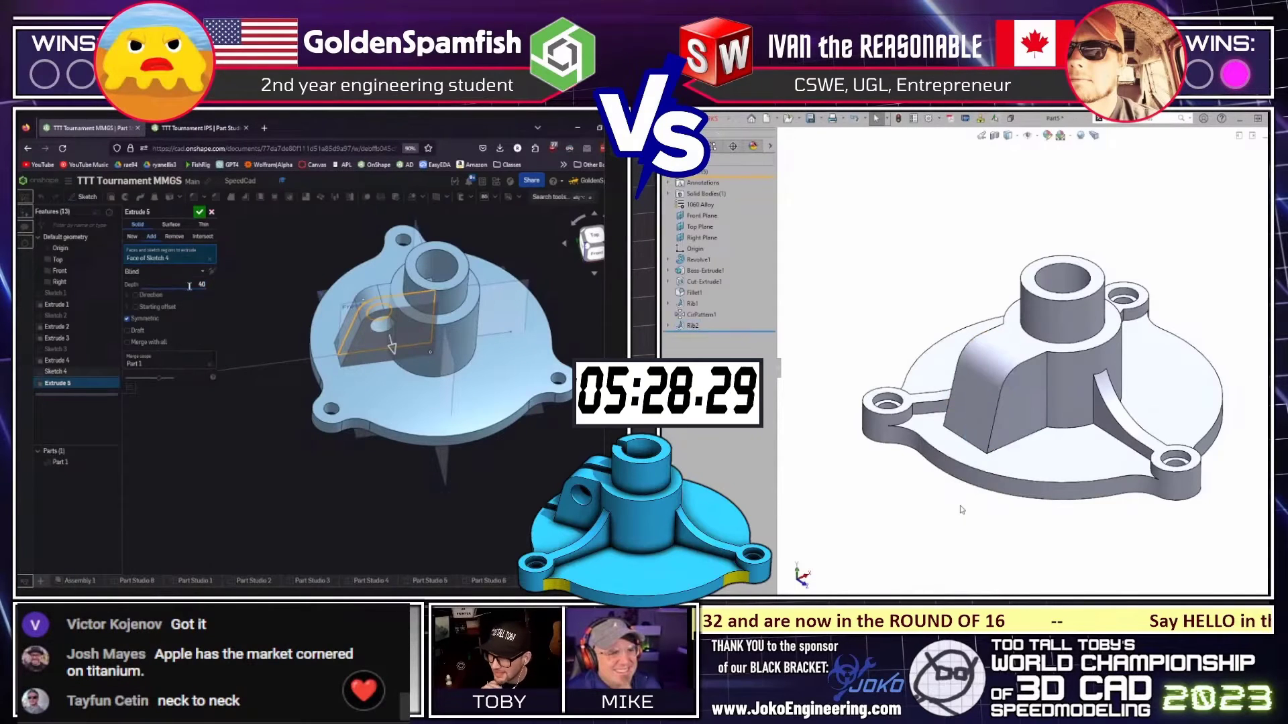
type("0")
key("Return")
key("shift+5")
scroll(987, 478, "up", 2)
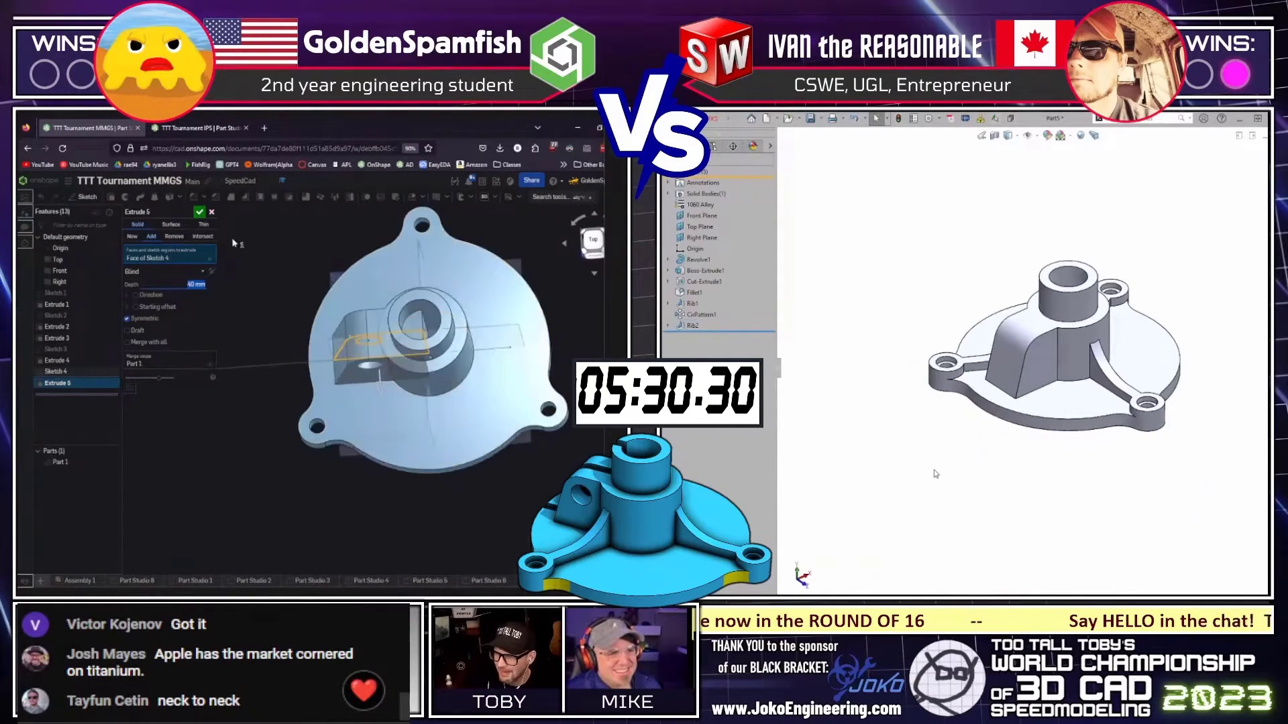
left_click(199, 212)
Sketch a 20 mm diameter circle on the SolidWorks lug's side face, centred on its rounded corner.
left_click(970, 331)
key("shift+1")
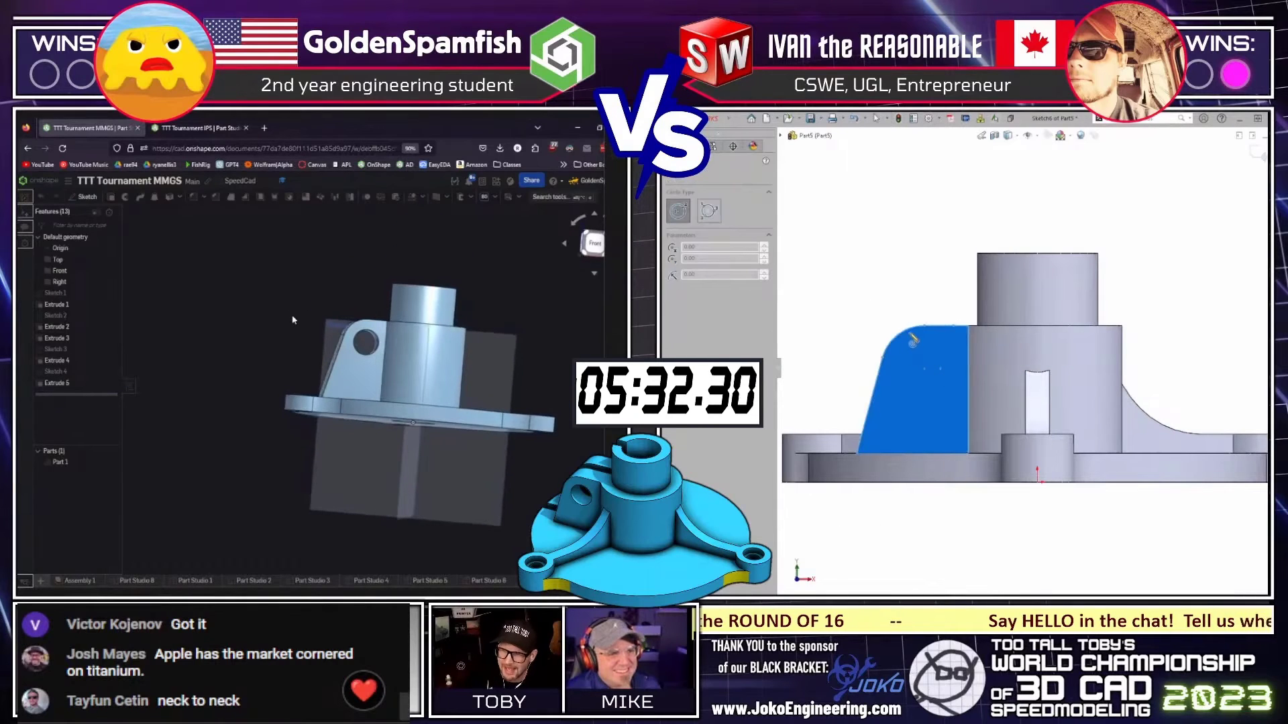
right_click_drag(293, 320, 300, 368)
left_click(925, 369)
left_click(939, 370)
key("Escape")
key("d")
left_click(932, 379)
left_click(868, 305)
type("20")
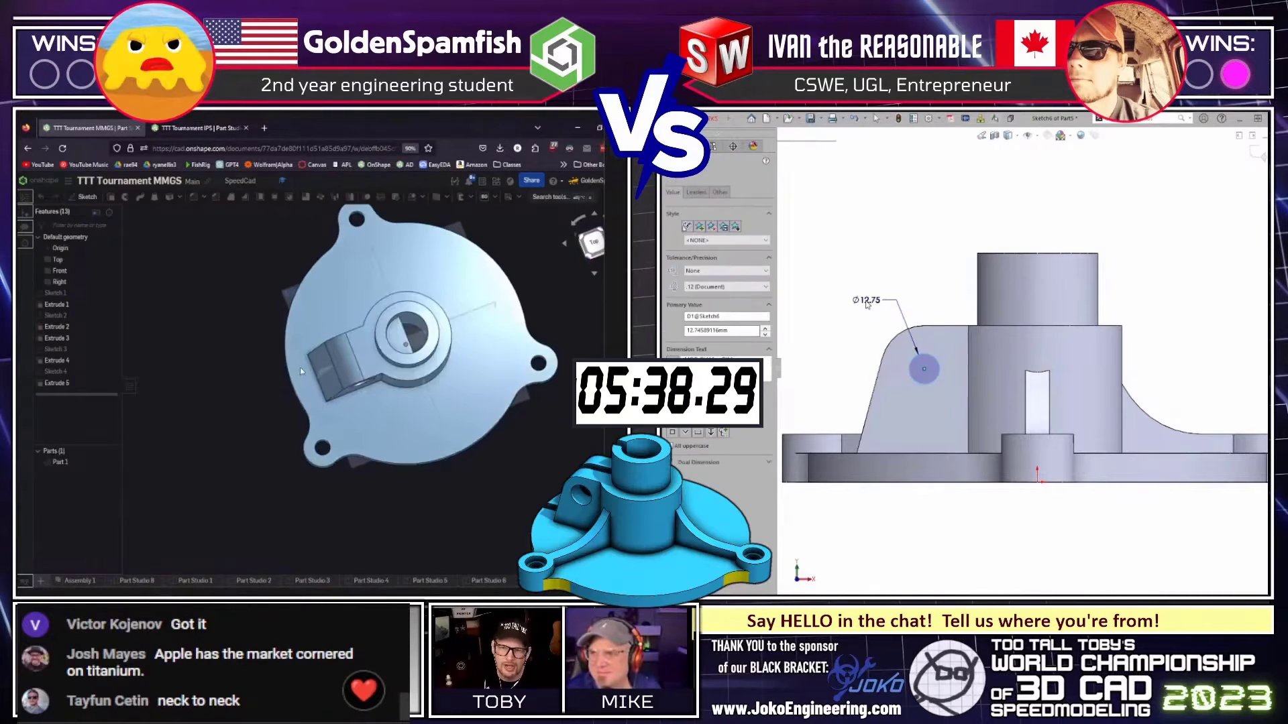
key("Return")
Cut the circle out of the SolidWorks lug, and start an Onshape sketch on the boss's shoulder face.
key("f")
key("Escape")
key("shift+s")
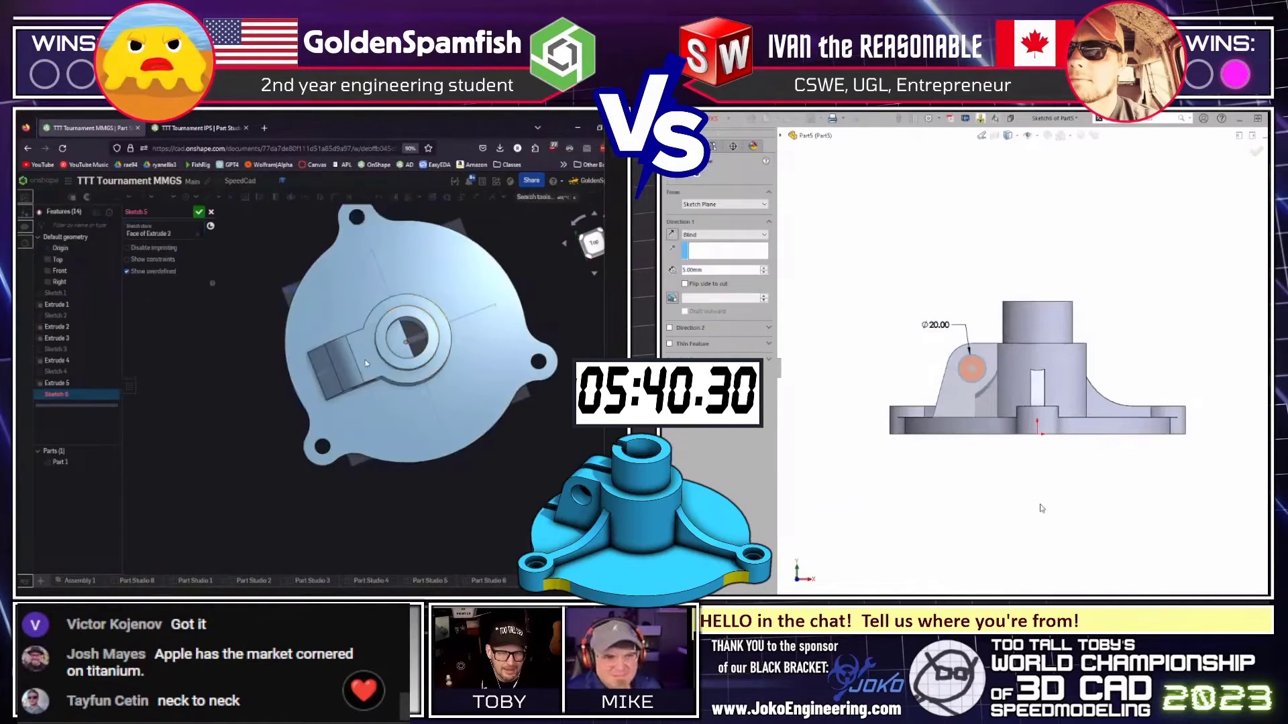
left_click(365, 360)
left_click(1097, 300)
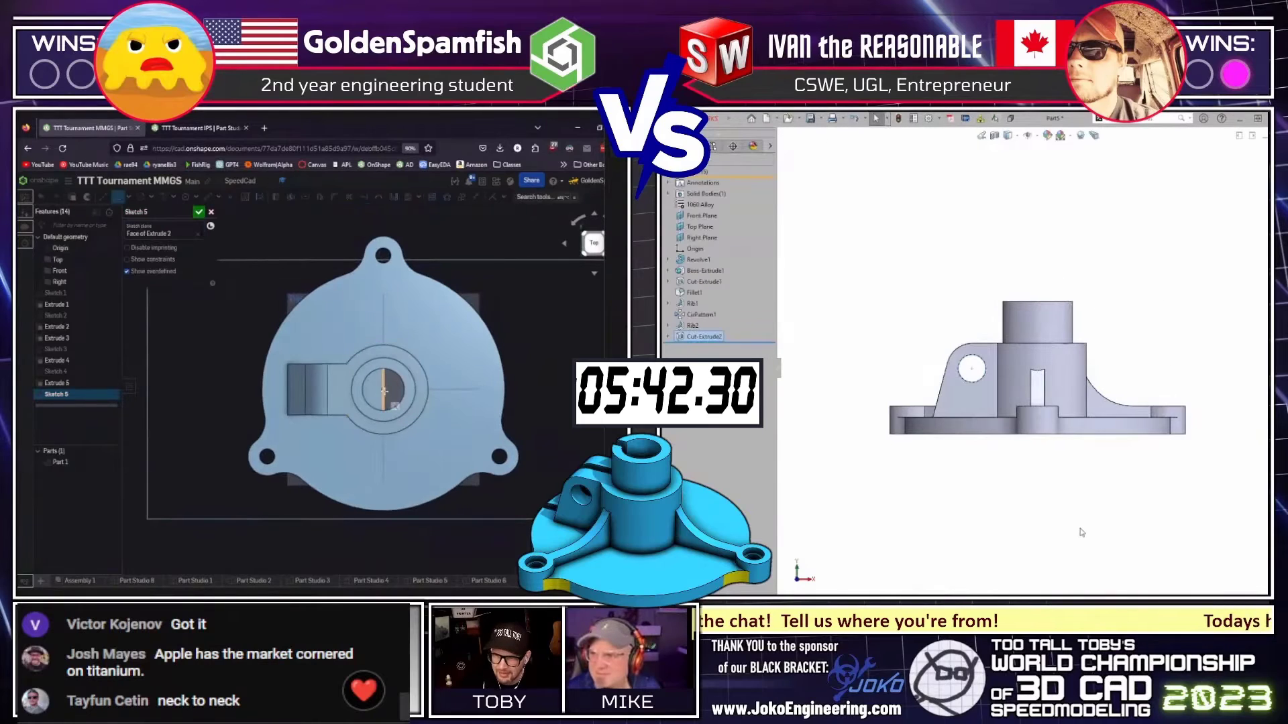
Sketch a long, narrow horizontal rectangle across the Onshape boss and lug, and dimension its width.
left_click(224, 379)
middle_click_drag(1081, 498, 1193, 512)
left_click(543, 400)
key("l")
left_click(1006, 406)
middle_click_drag(1006, 405, 954, 523)
left_click(1204, 531)
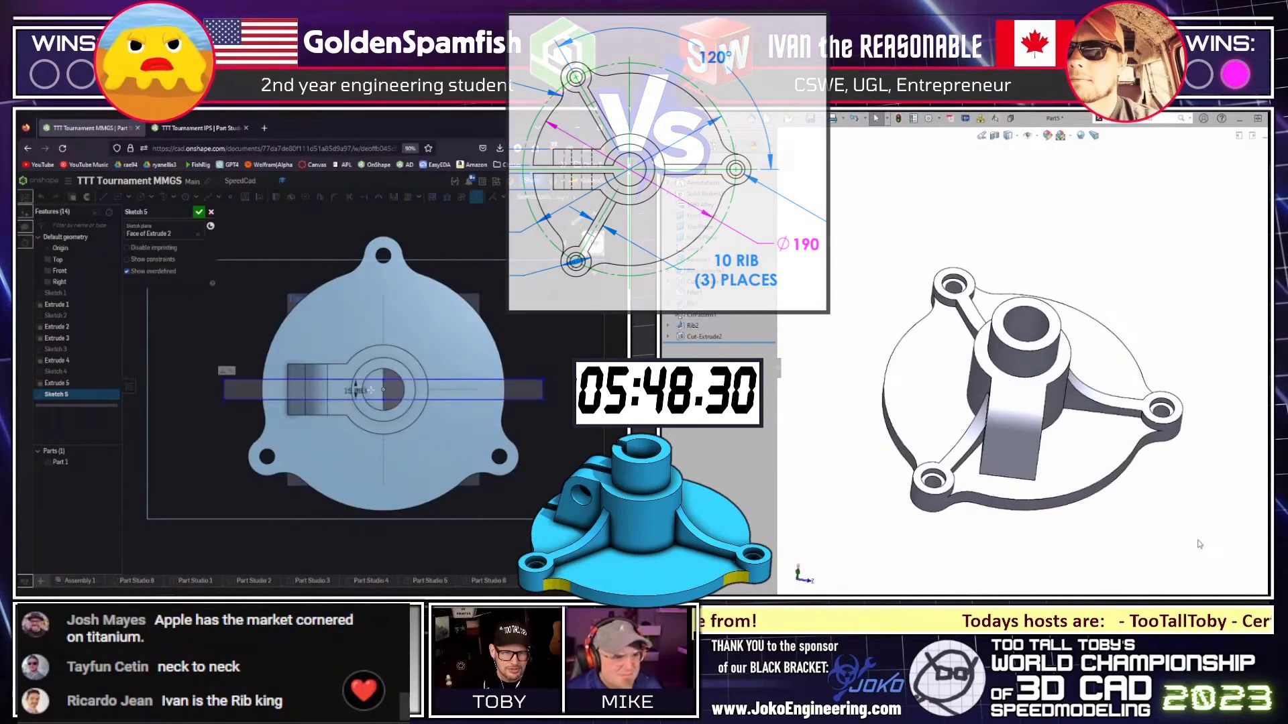
left_click(383, 390)
key("ctrl+5")
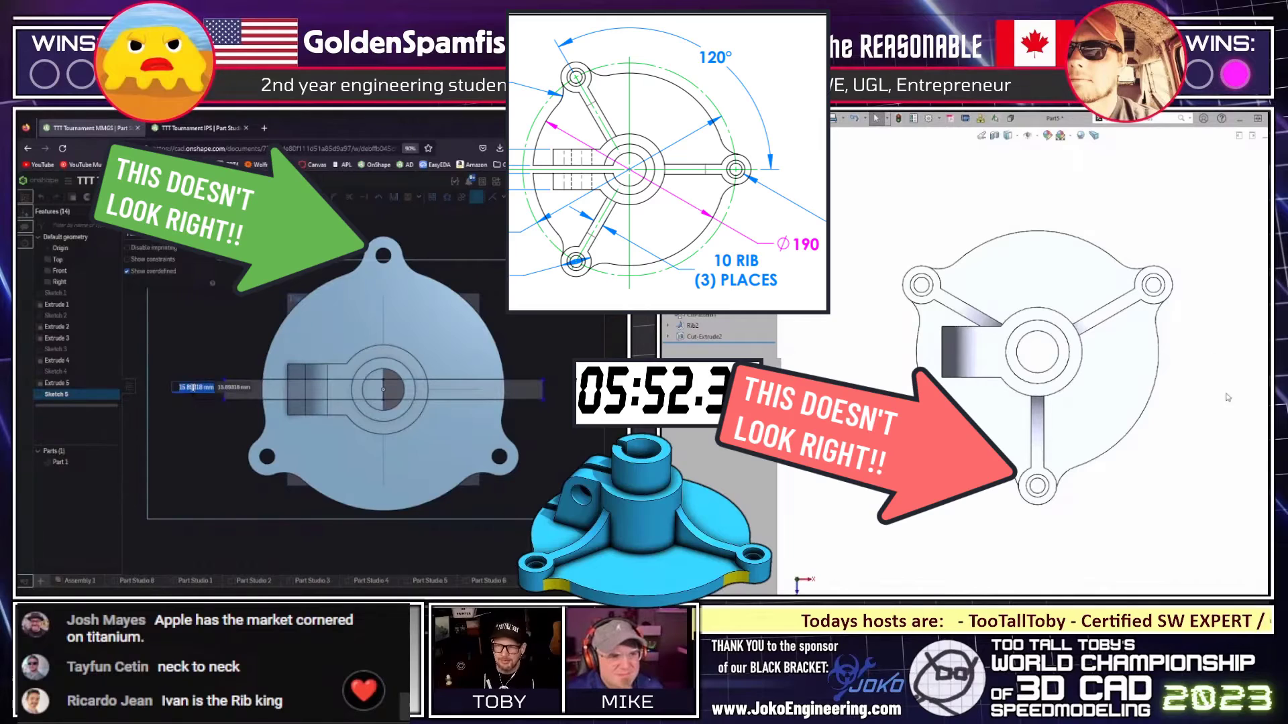
key("Escape")
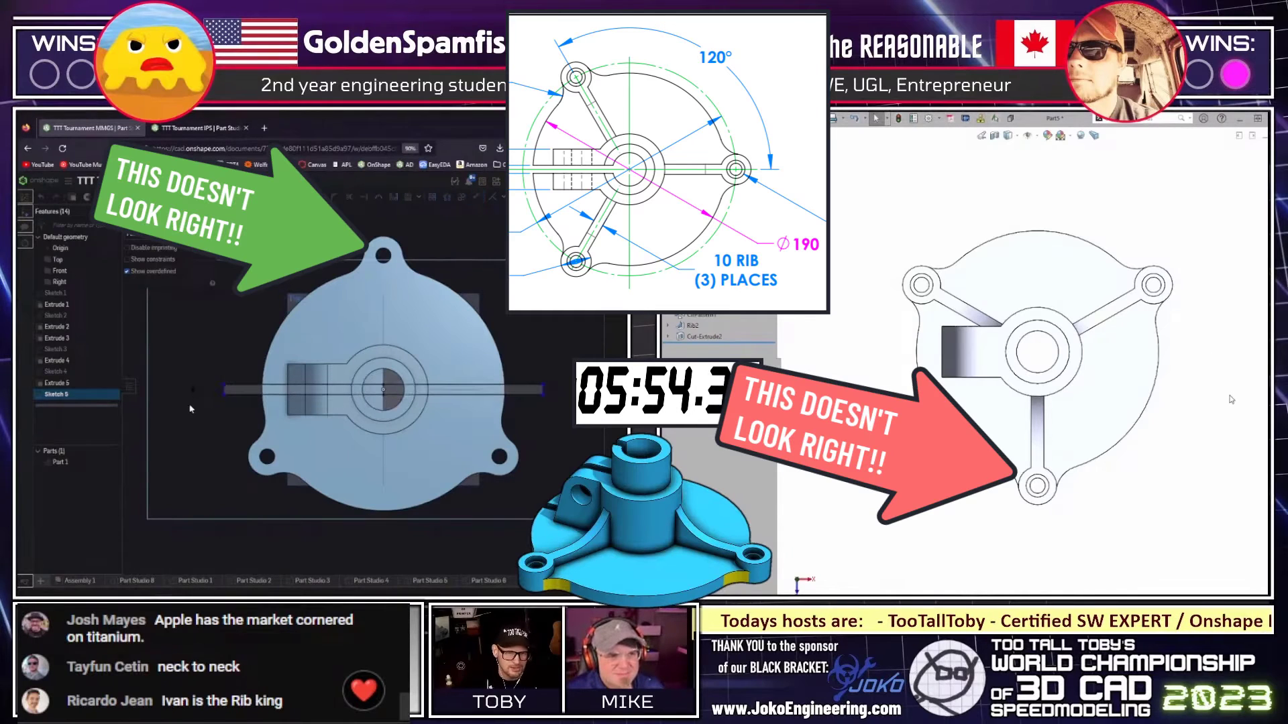
key("Return")
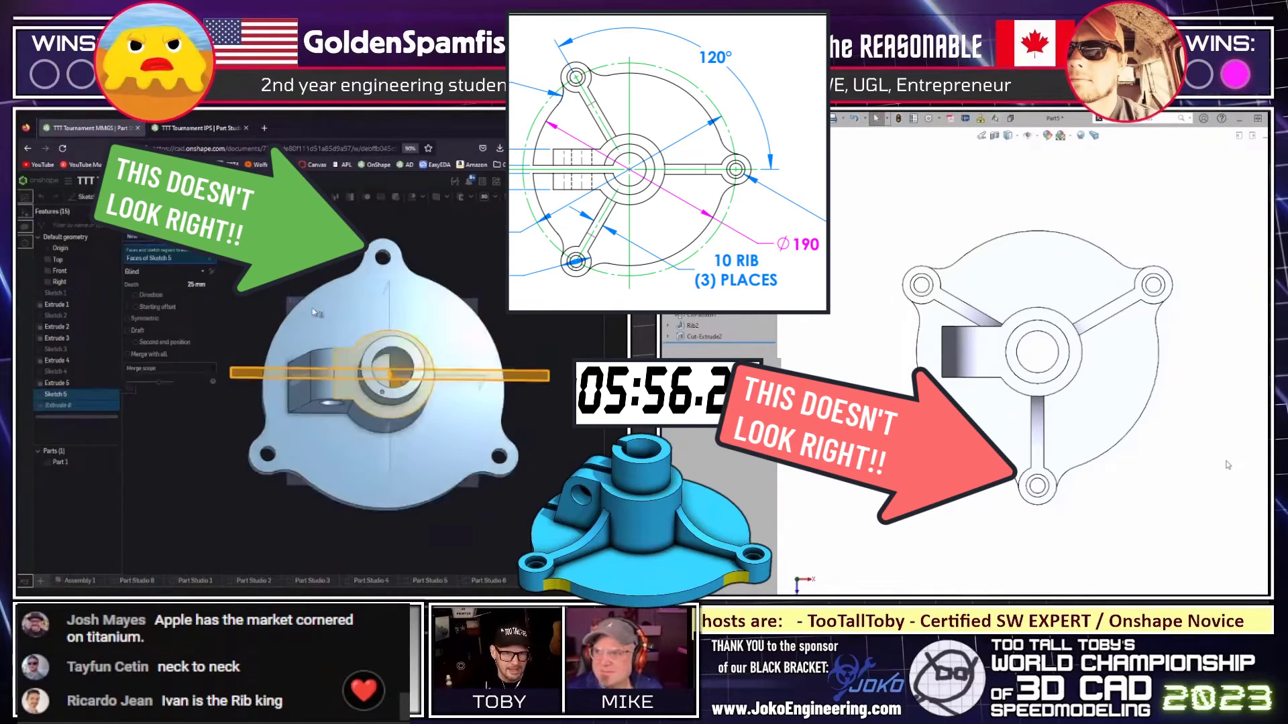
Reopen the Onshape slot sketch and shorten the rectangle so it runs only from the lug side to the boss's centre.
key("shift+7")
right_click(68, 400)
left_click(77, 418)
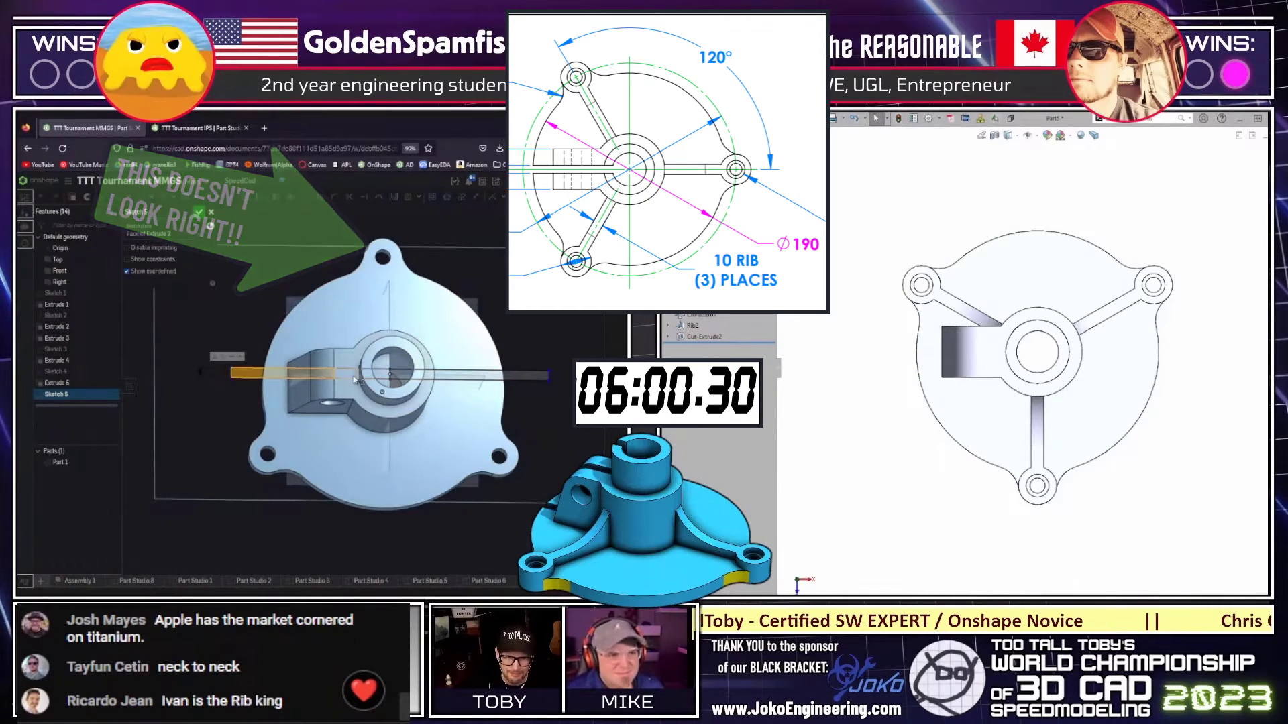
scroll(387, 389, "up", 5)
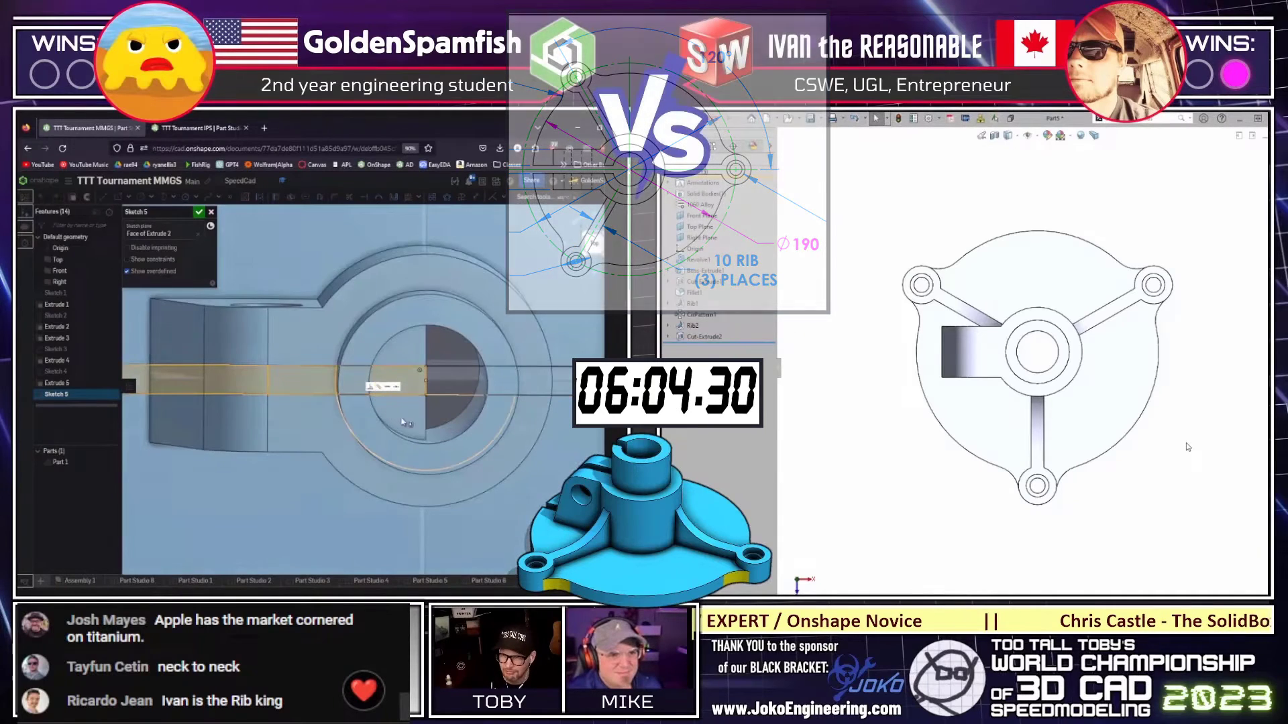
key("n")
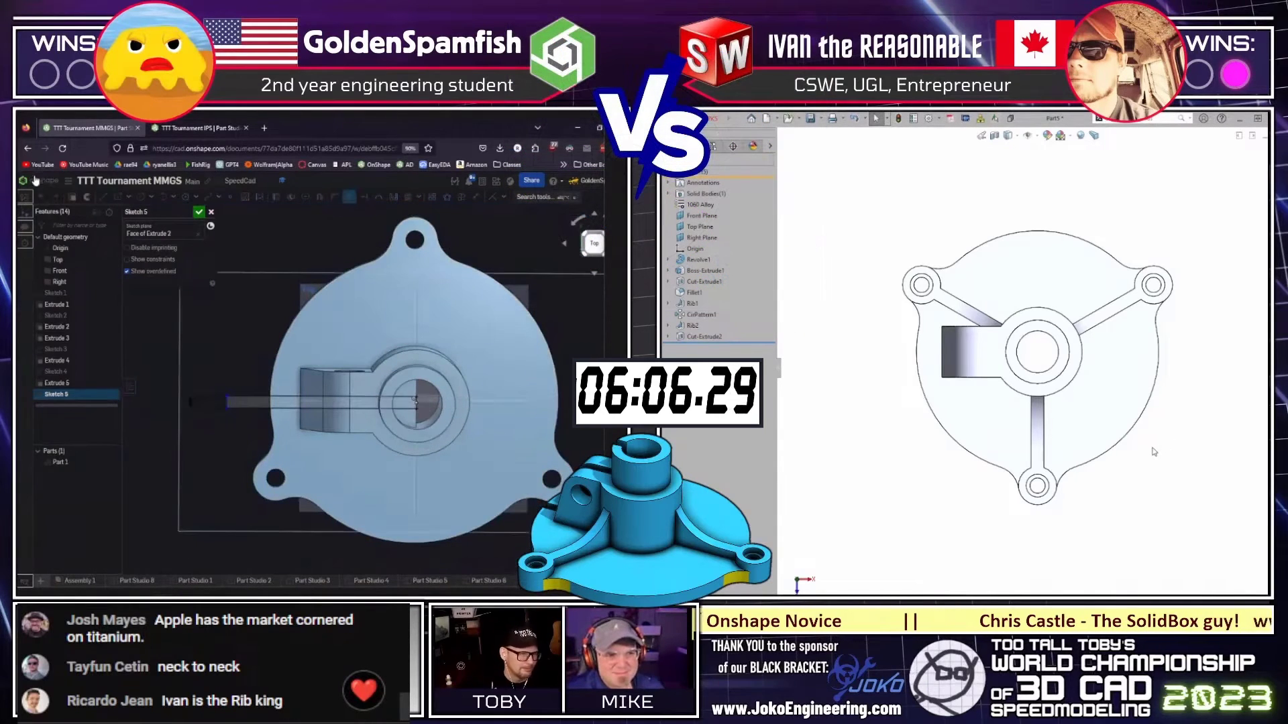
Cut the slot through the Onshape lug and boss with a symmetric, through-all extrude that removes material.
left_click(83, 207)
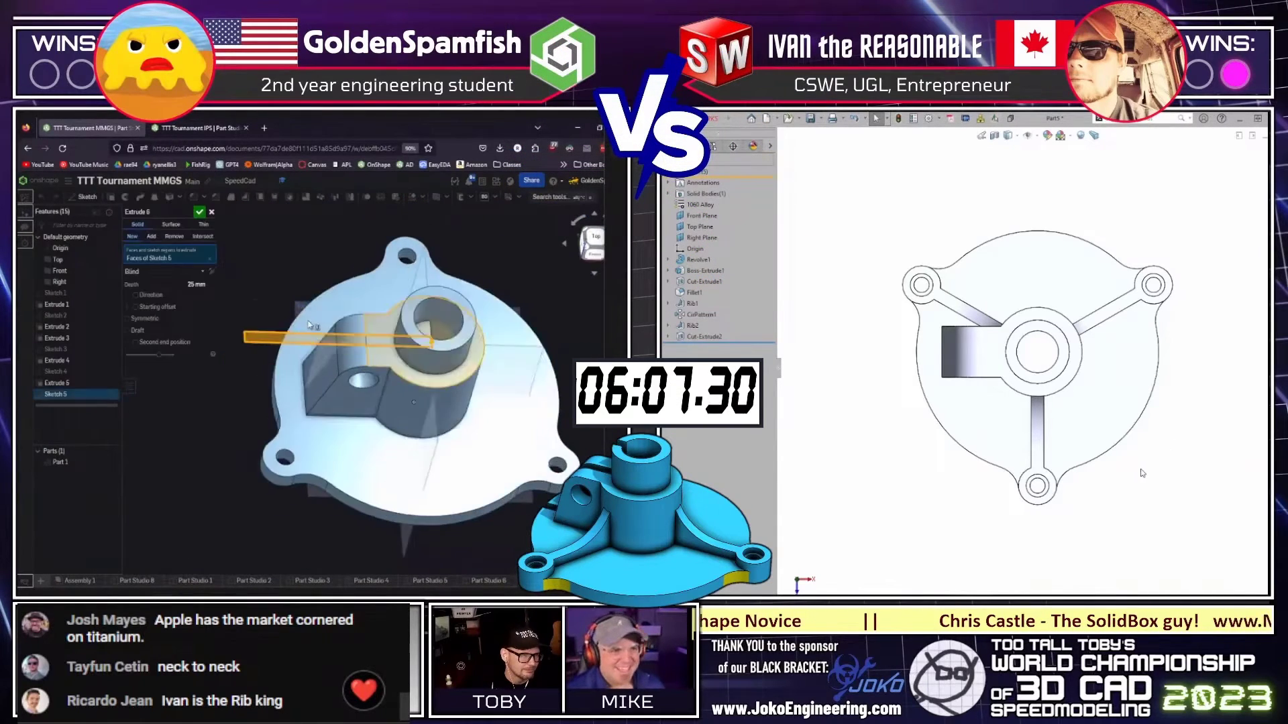
left_click(186, 241)
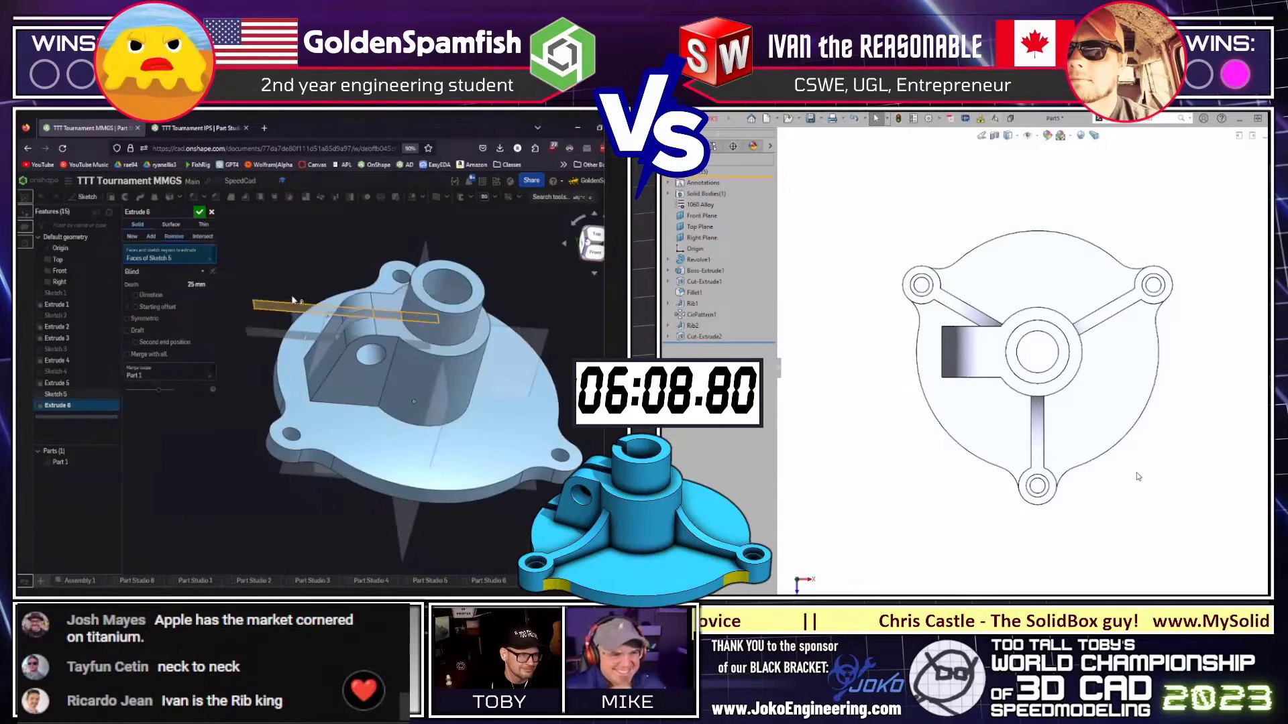
left_click(128, 318)
left_click(164, 271)
left_click(153, 319)
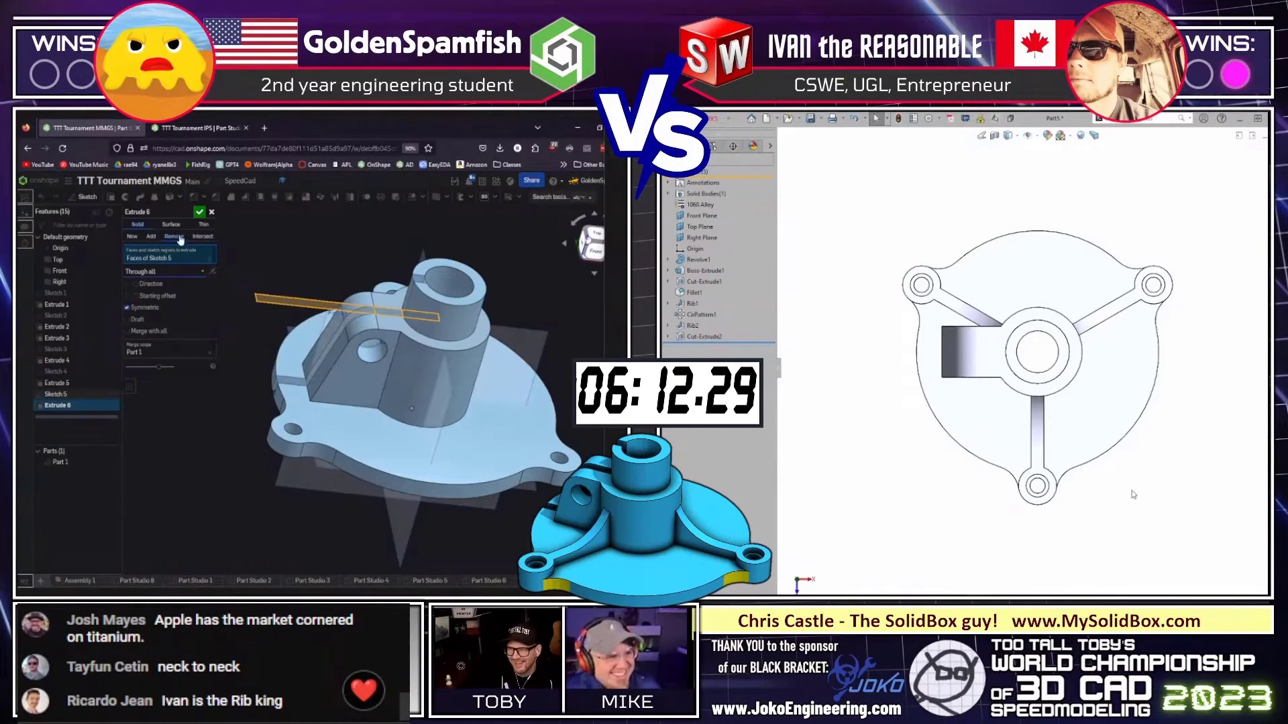
left_click(200, 213)
Start an Onshape sketch on the flange's top face, and pick the SolidWorks body for Move/Copy Bodies.
right_click_drag(200, 214, 285, 311)
key("f")
key("s")
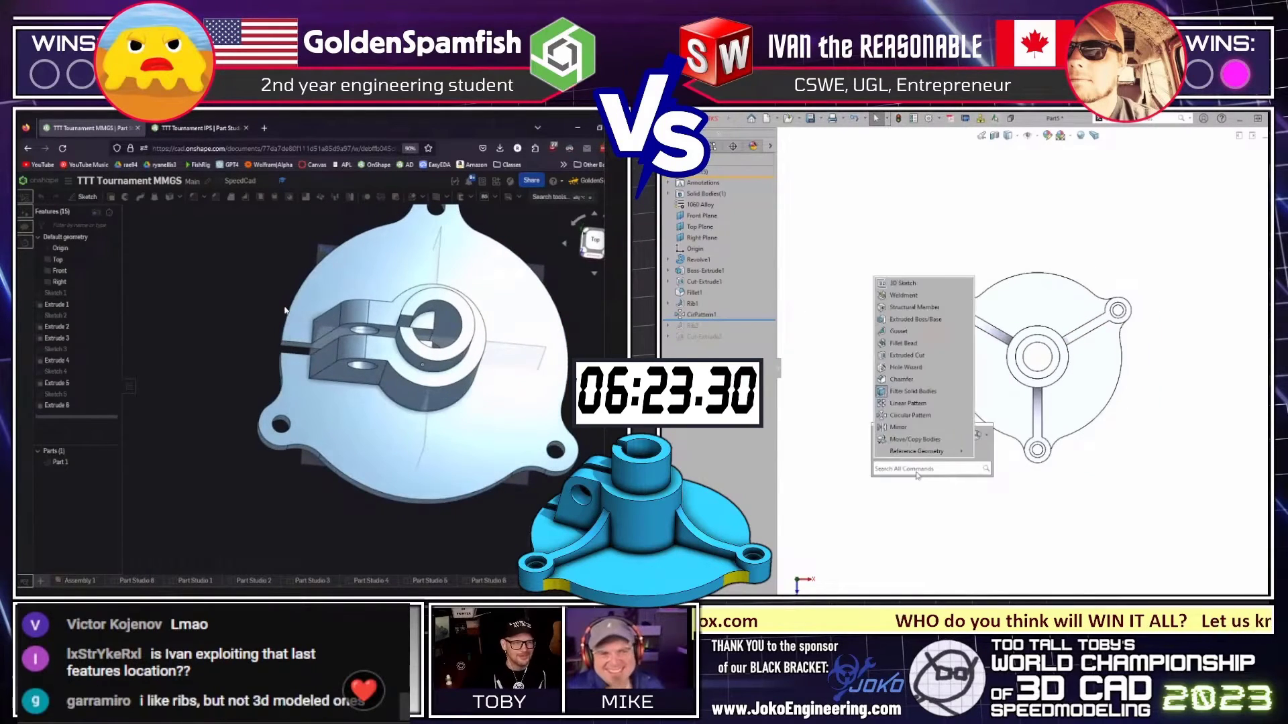
left_click(101, 199)
left_click(922, 441)
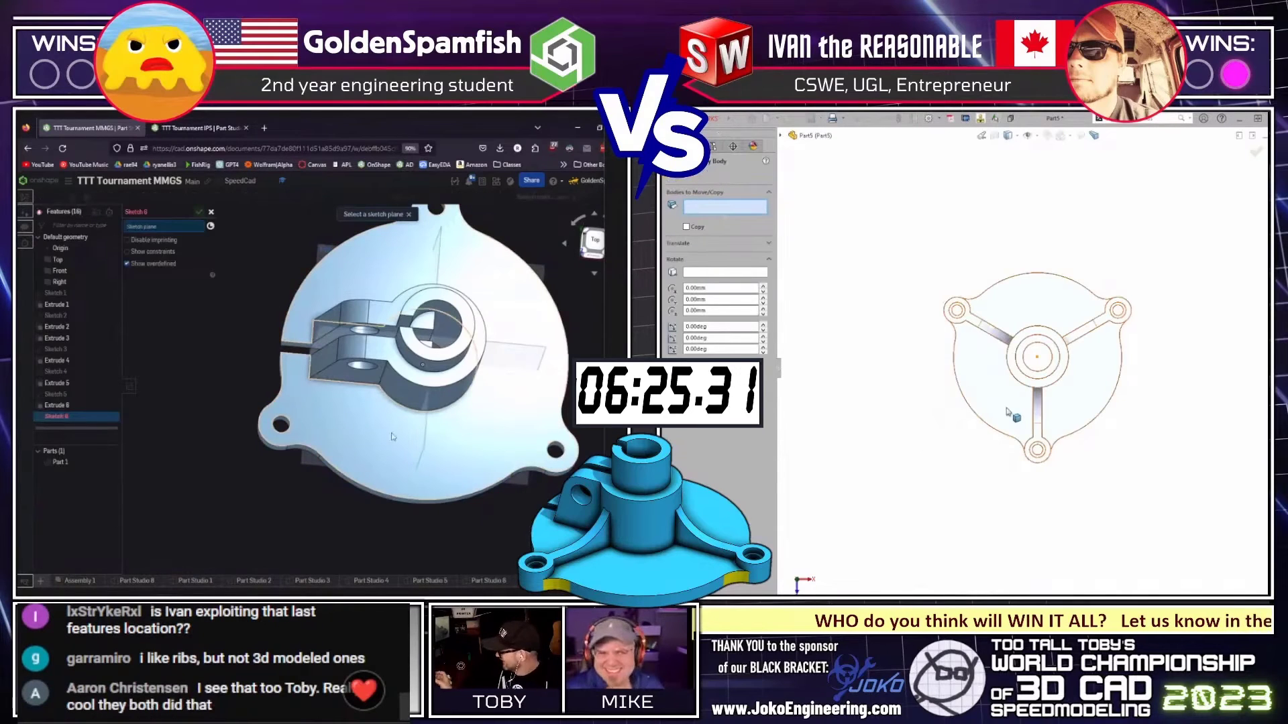
left_click(459, 249)
left_click(1006, 403)
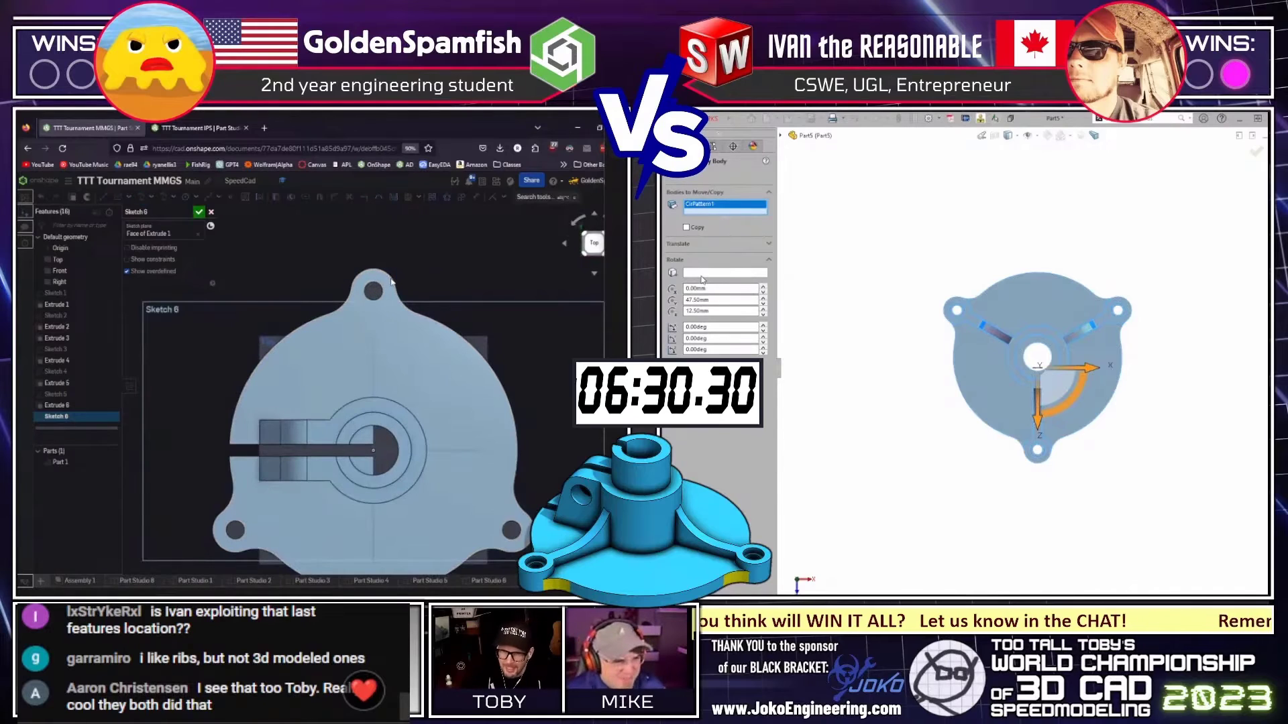
Set the SolidWorks body's Y and Z rotation origin to 0 mm, and begin a circle on the Onshape ear's hole.
key("c")
double_click(697, 299)
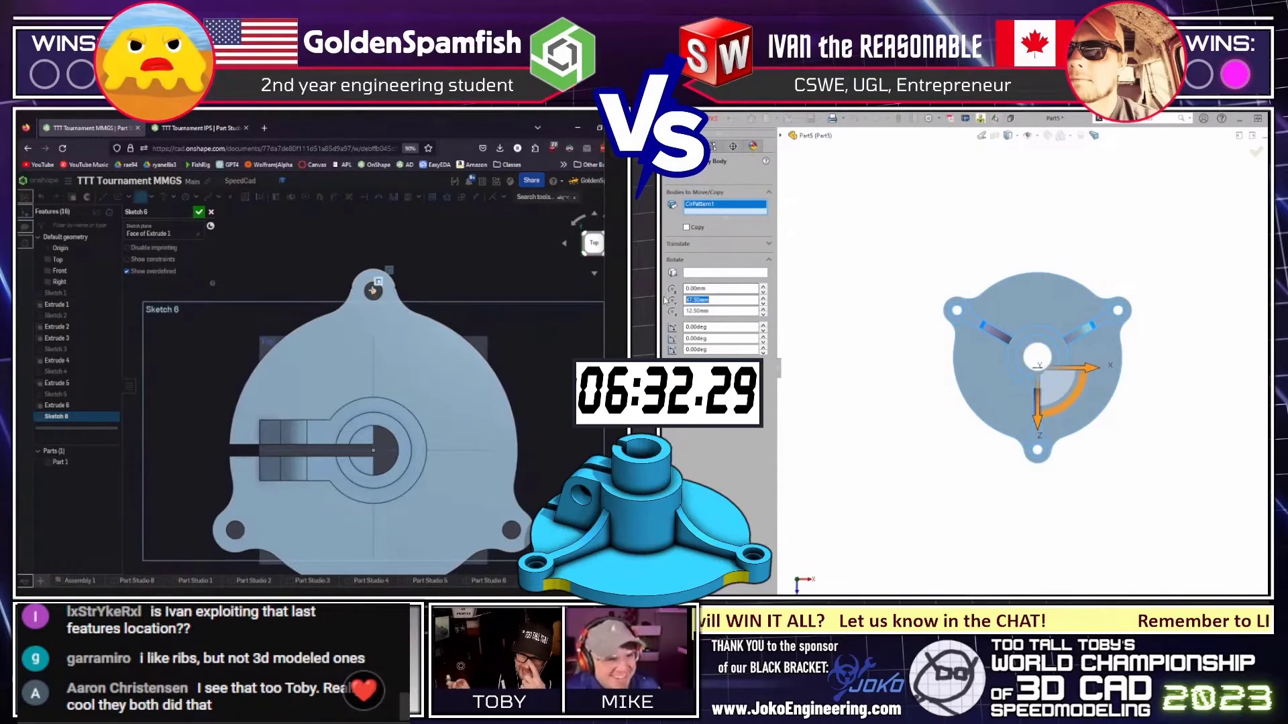
type("0")
key("Tab")
type("0")
key("Tab")
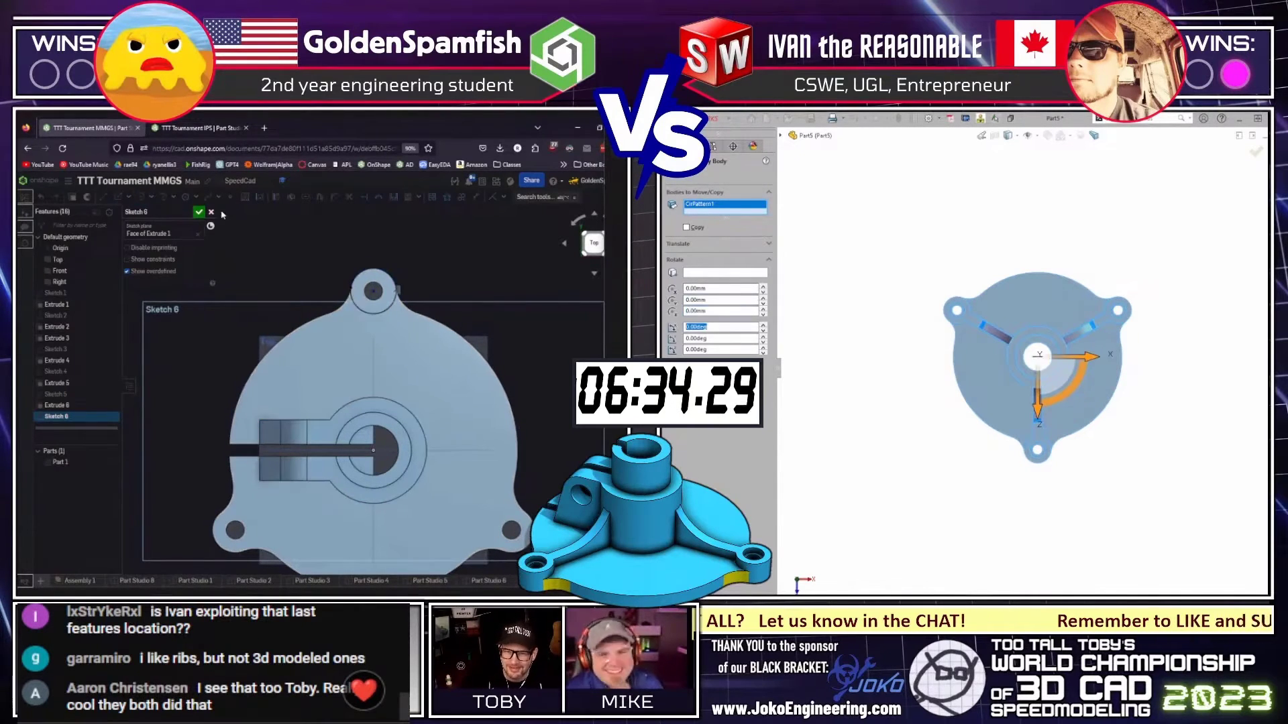
key("Return")
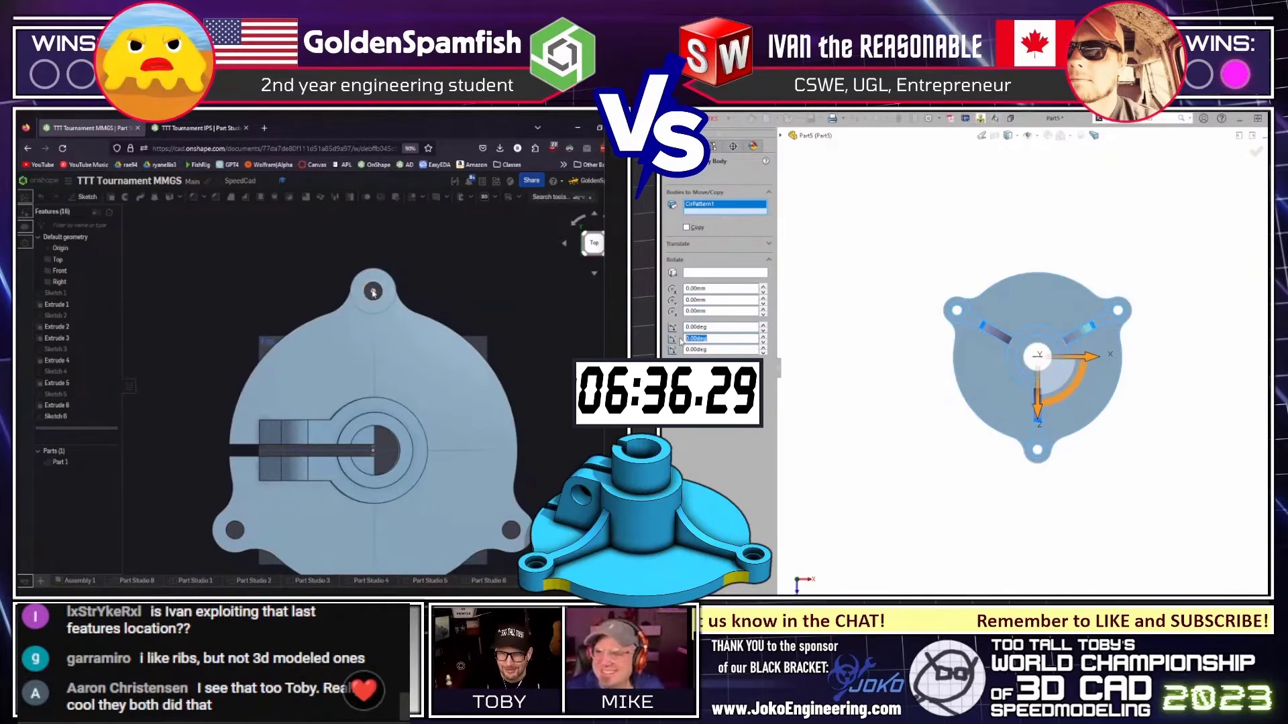
Rotate the SolidWorks body -30° about the Y axis, and draw a circle around the hole in the reopened Onshape ear sketch.
type("30")
key("Tab")
double_click(76, 417)
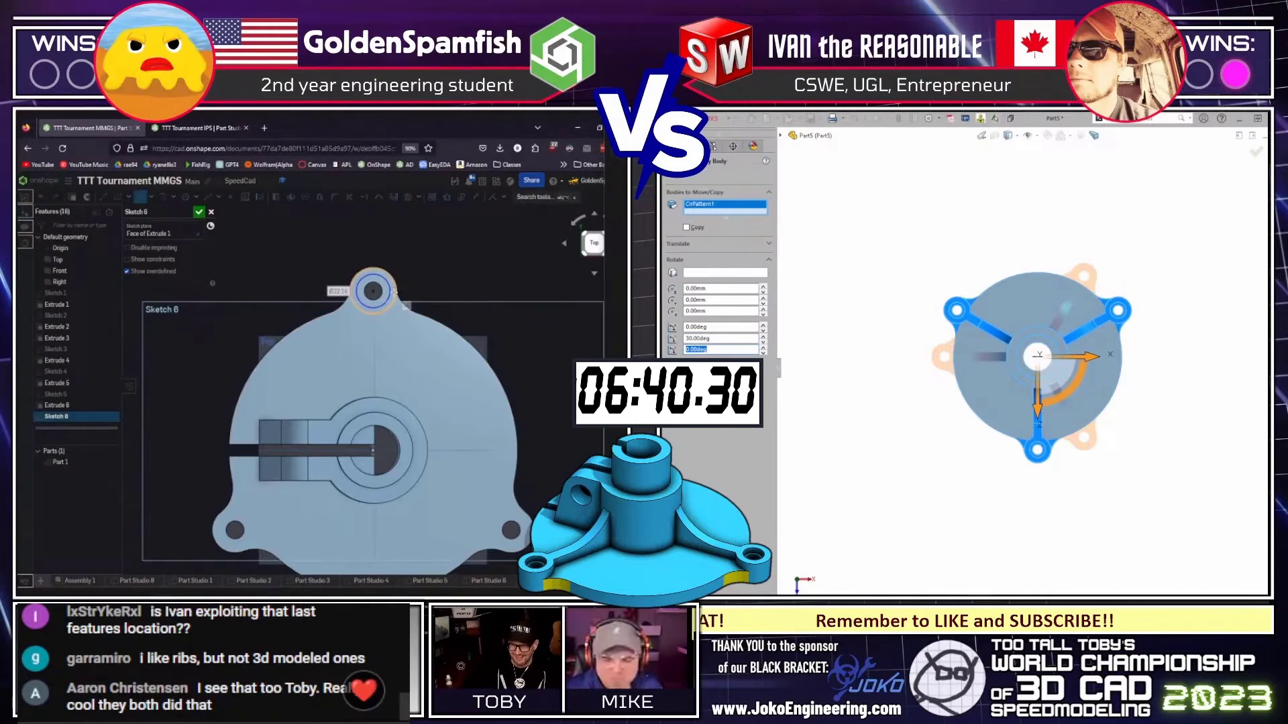
left_click(698, 339)
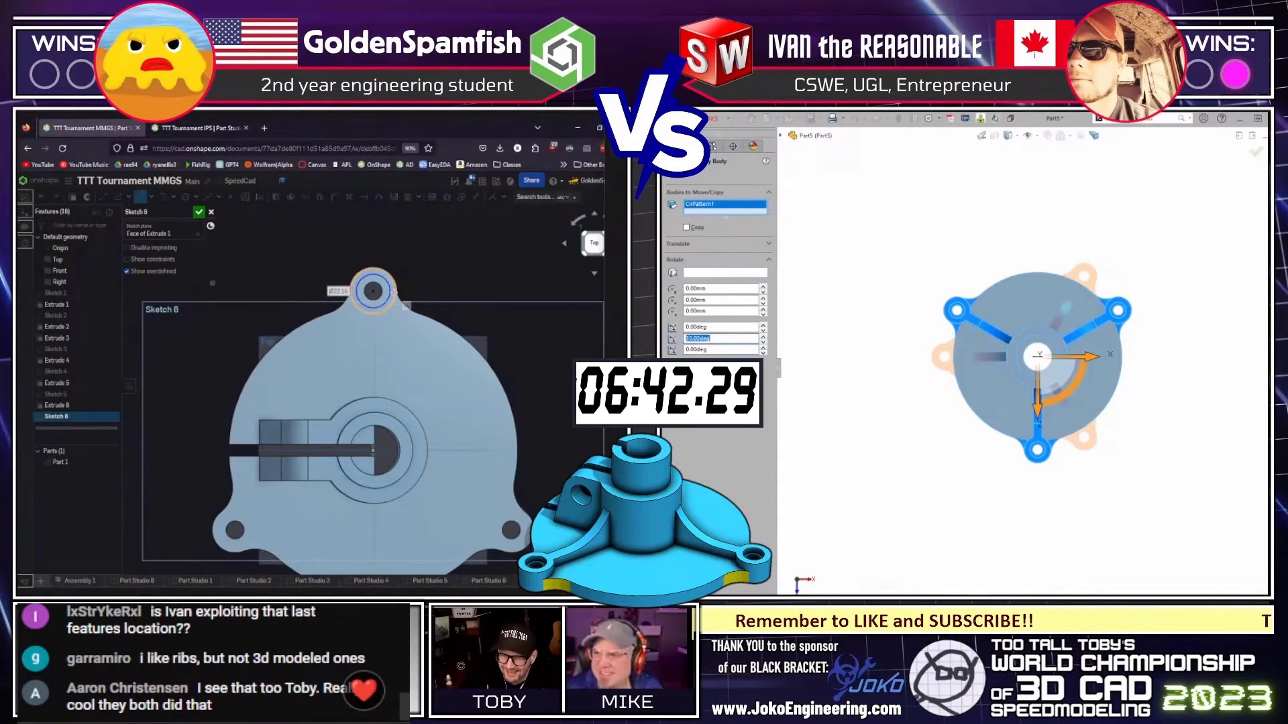
type("d")
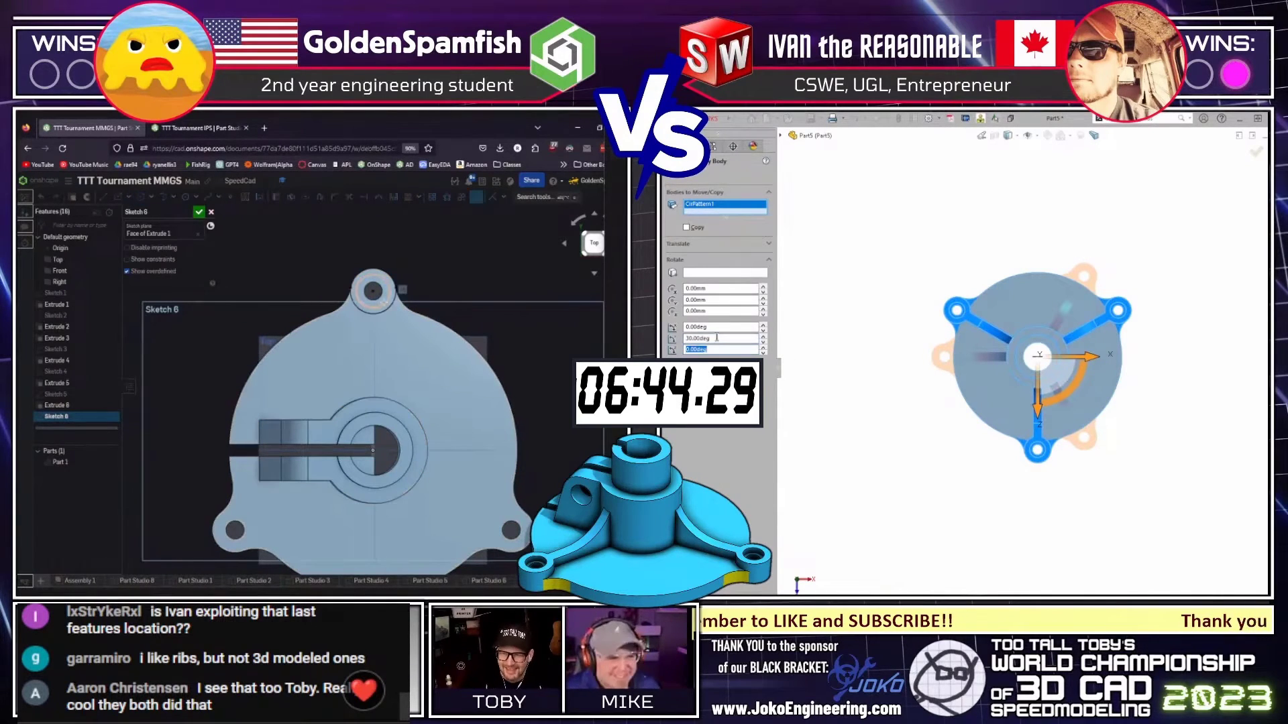
type("-60")
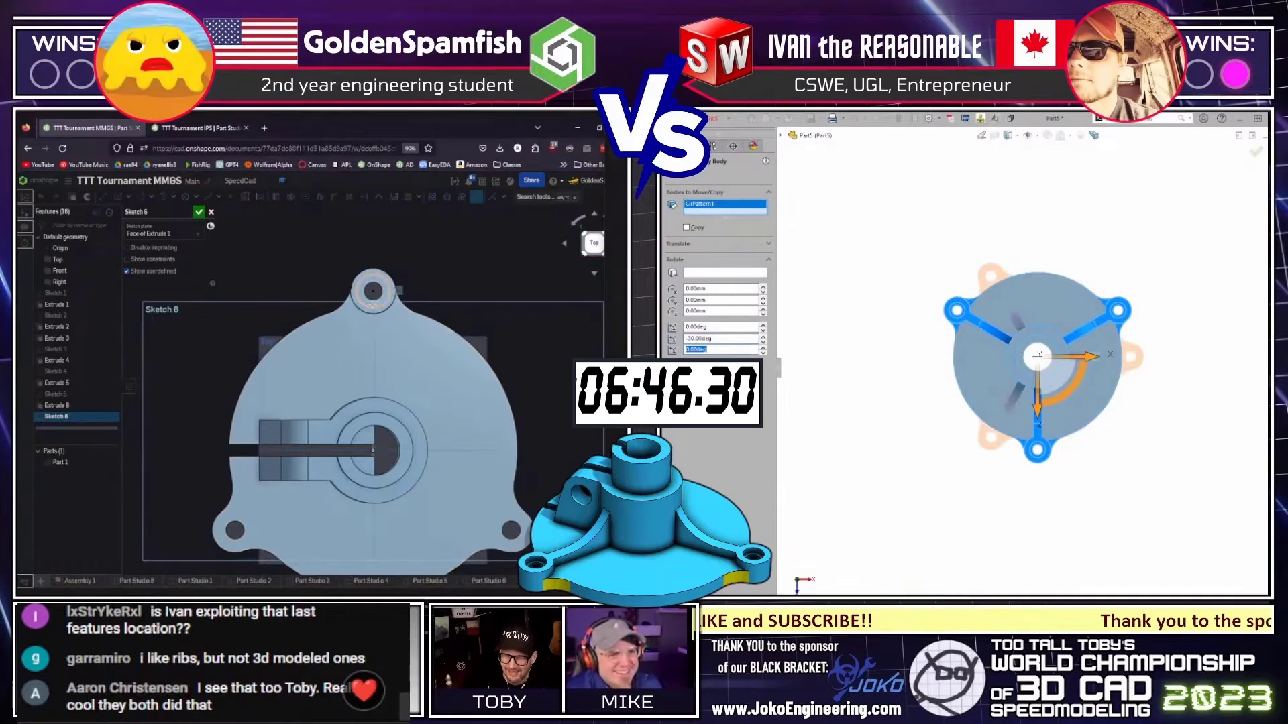
key("Return")
left_click(386, 298)
key("Escape")
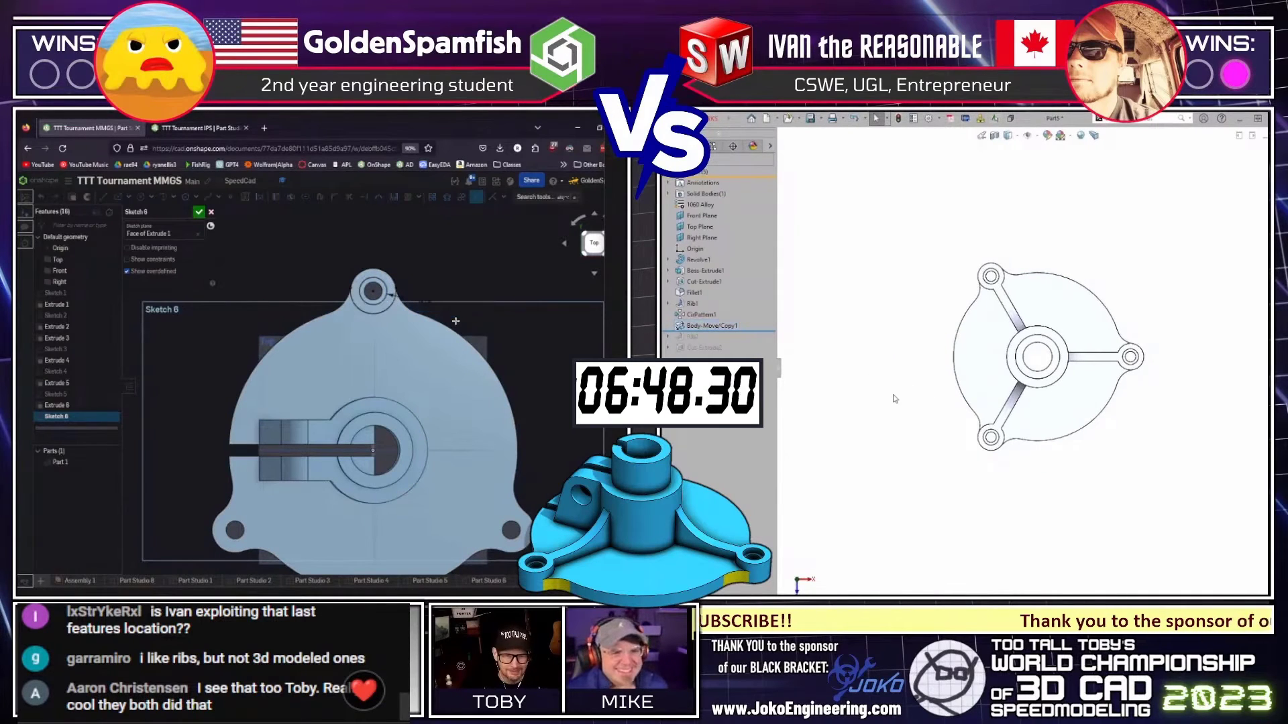
Extrude the Onshape ear ring 5 mm as a new part, and roll the SolidWorks feature history forward past the lug features.
key("shift+e")
left_click_drag(771, 331, 771, 352)
scroll(1040, 358, "up", 3)
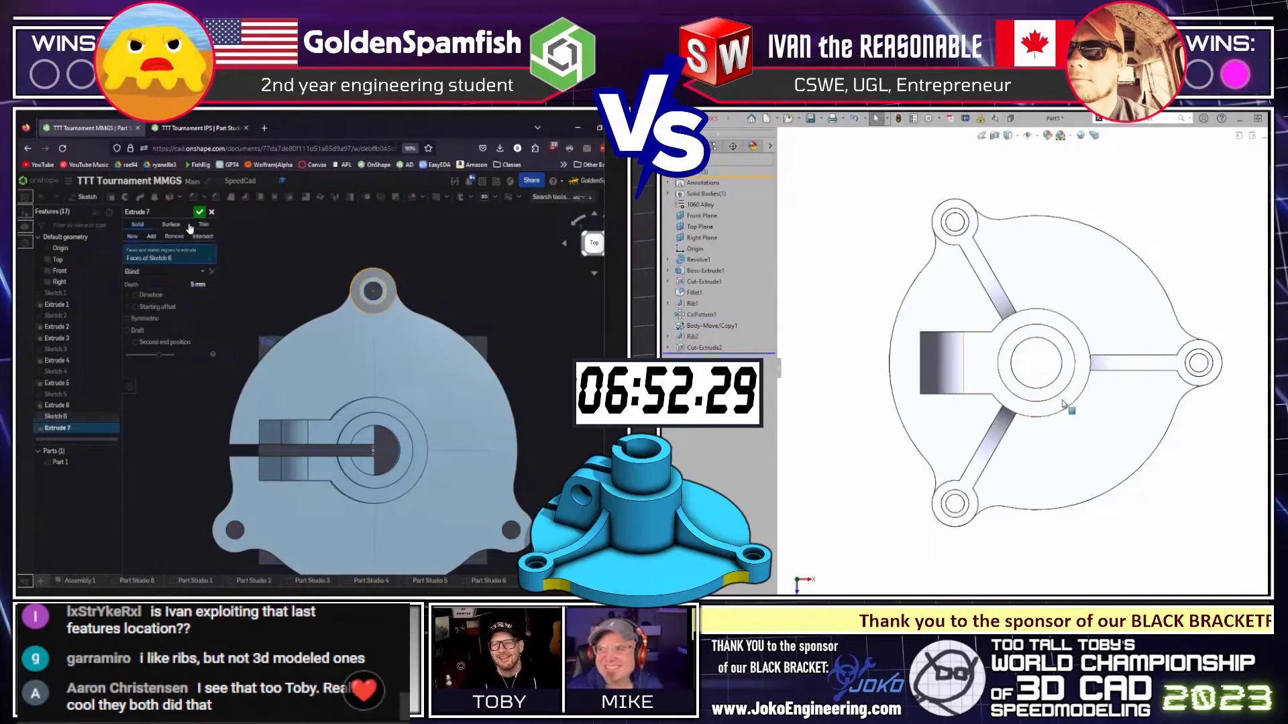
scroll(1040, 363, "down", 3)
key("Return")
Start an Onshape sketch on the Right plane, and draw a horizontal rectangle across the lug into the bore on the SolidWorks Top Plane.
right_click_drag(260, 268, 428, 349)
key("shift+s")
left_click(428, 350)
left_click(708, 228)
key("n")
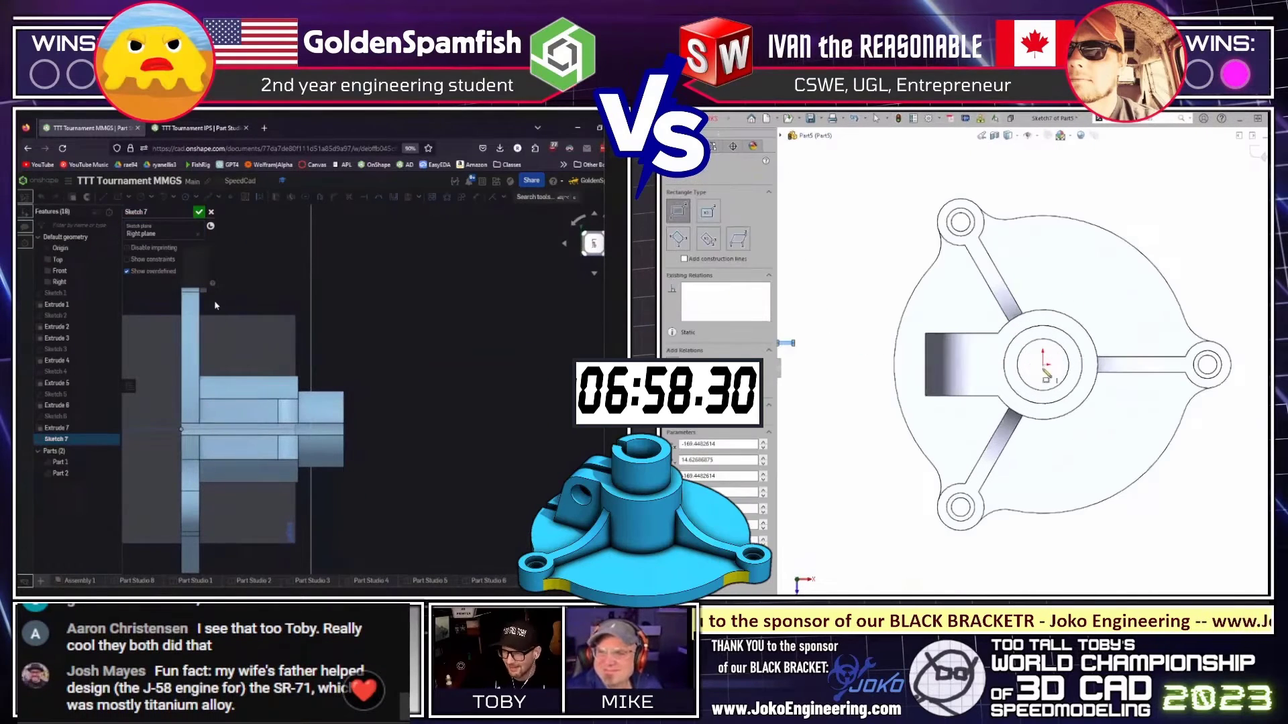
left_click(1018, 377)
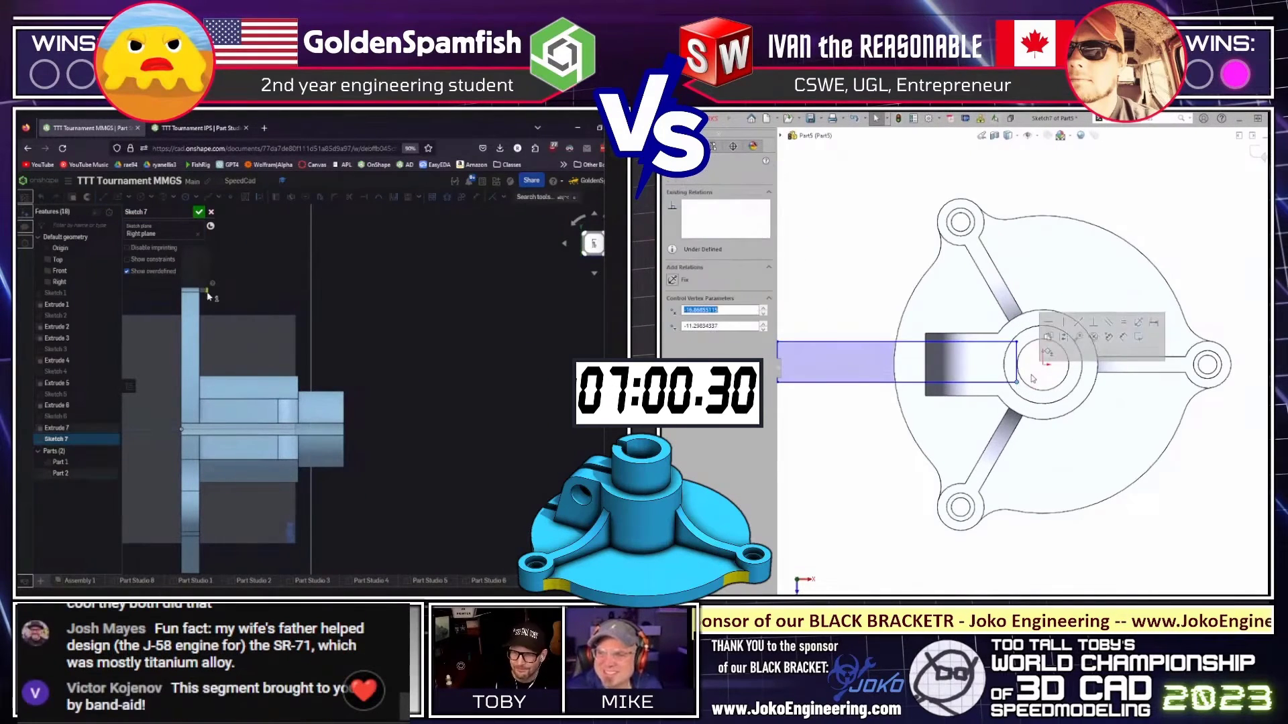
Make the origin the midpoint of the SolidWorks rectangle's inner edge, set its width to 8 mm, and draw the Onshape rib arc.
scroll(1033, 365, "down", 5)
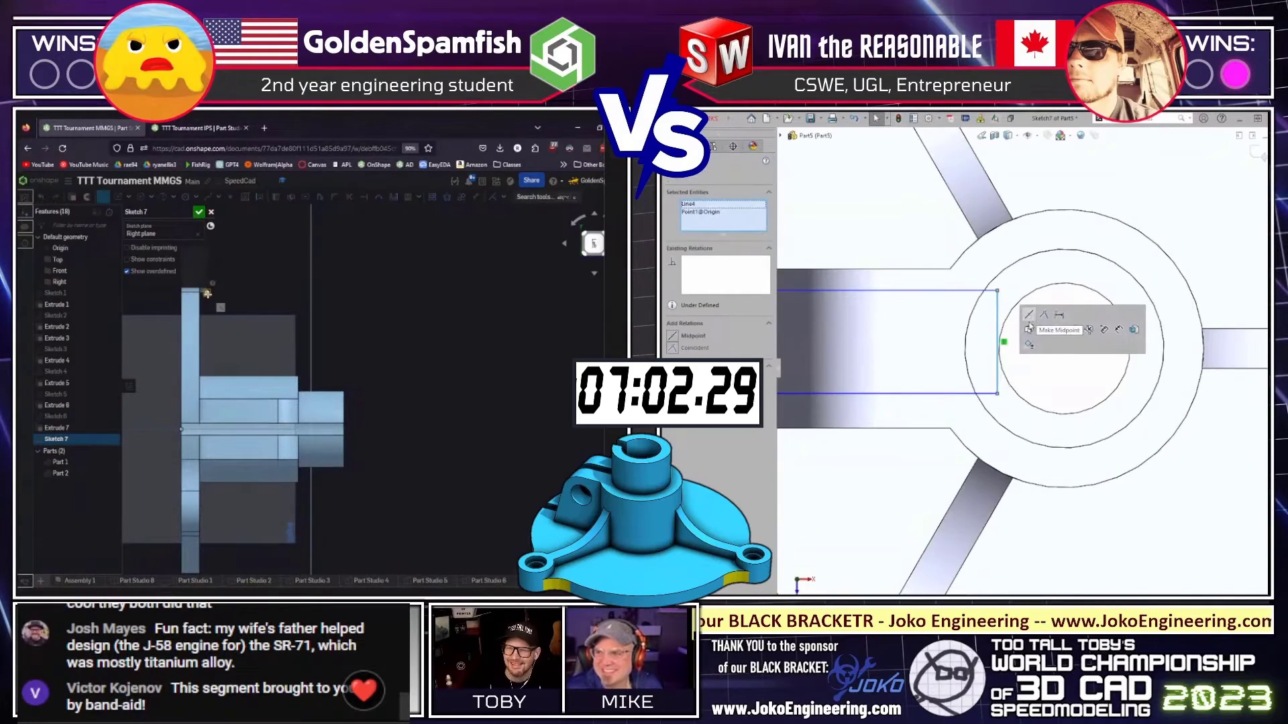
left_click_drag(997, 342, 1064, 348)
scroll(1038, 392, "up", 5)
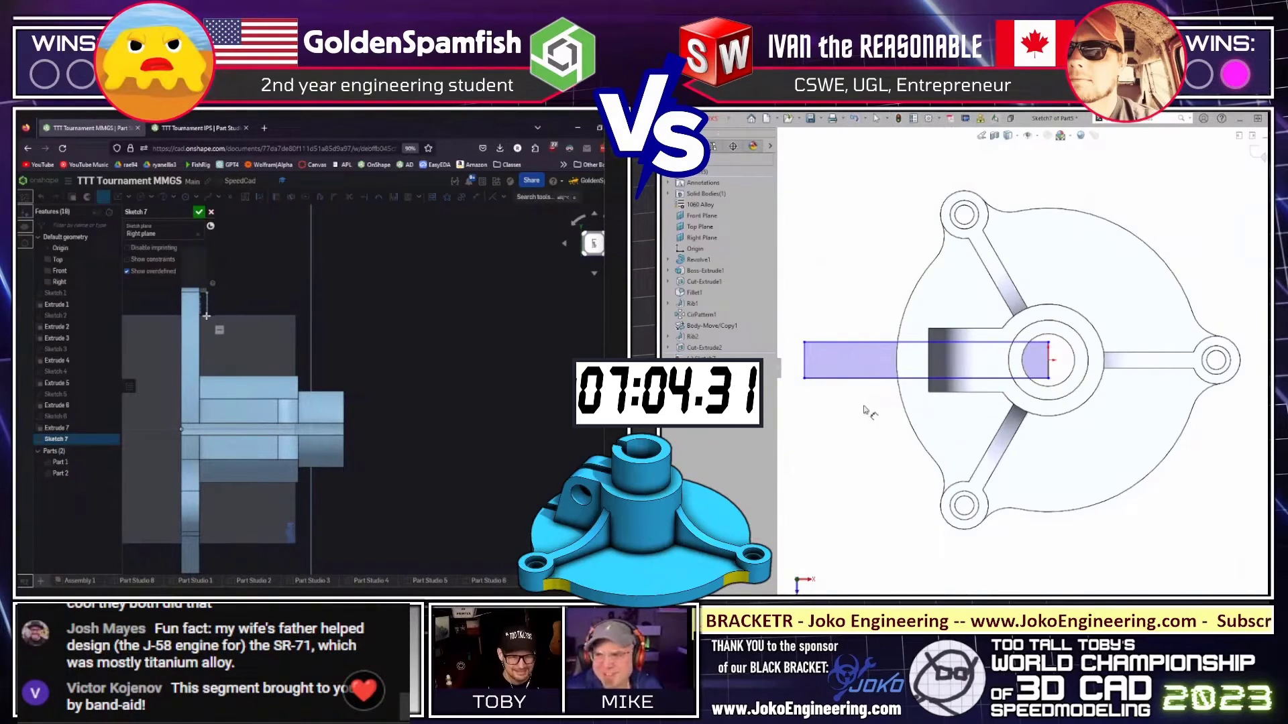
left_click(805, 358)
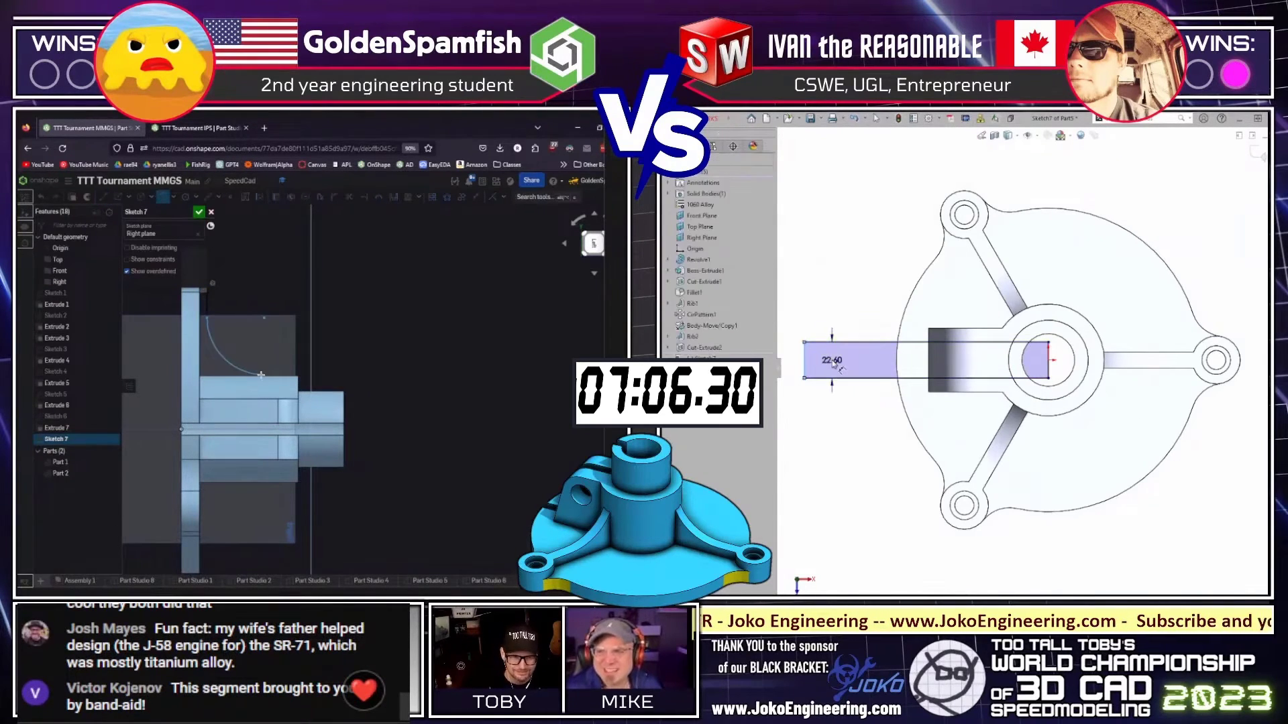
left_click(255, 377)
type("8")
key("Return")
key("f")
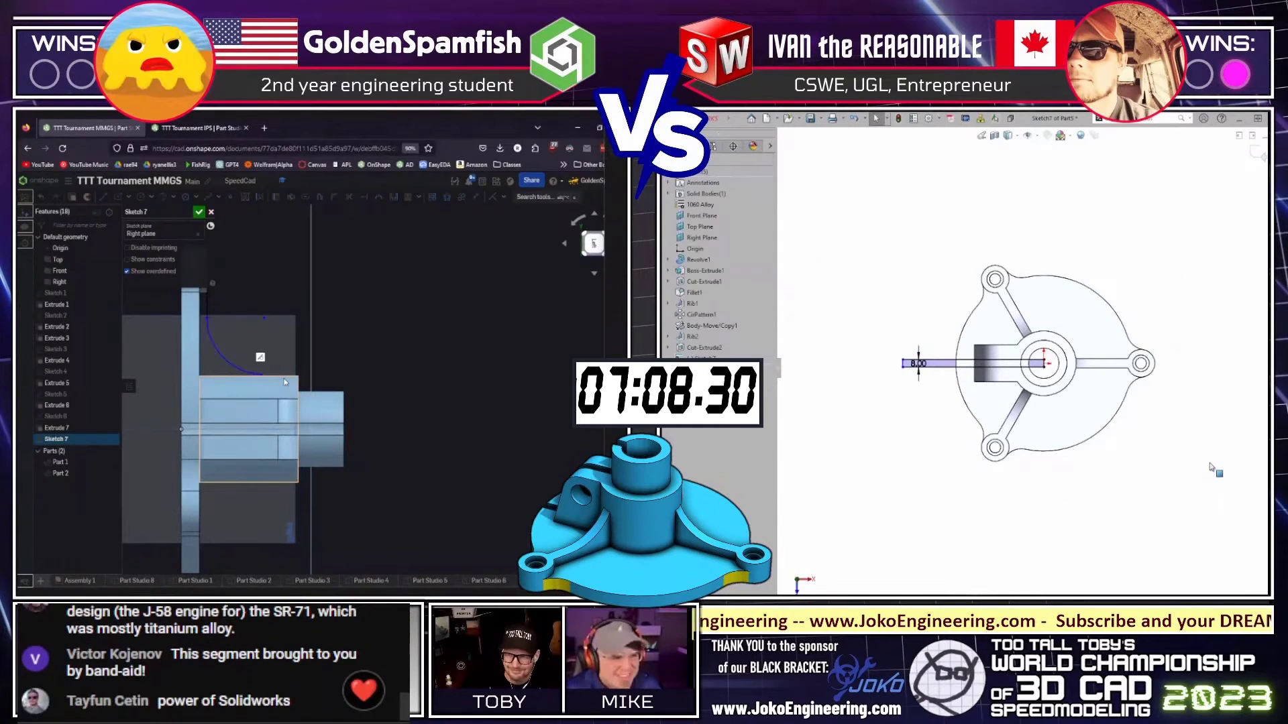
Cut the slot through the SolidWorks lug and boss with a Through All - Both extruded cut, toggling its direction.
right_click(1208, 446)
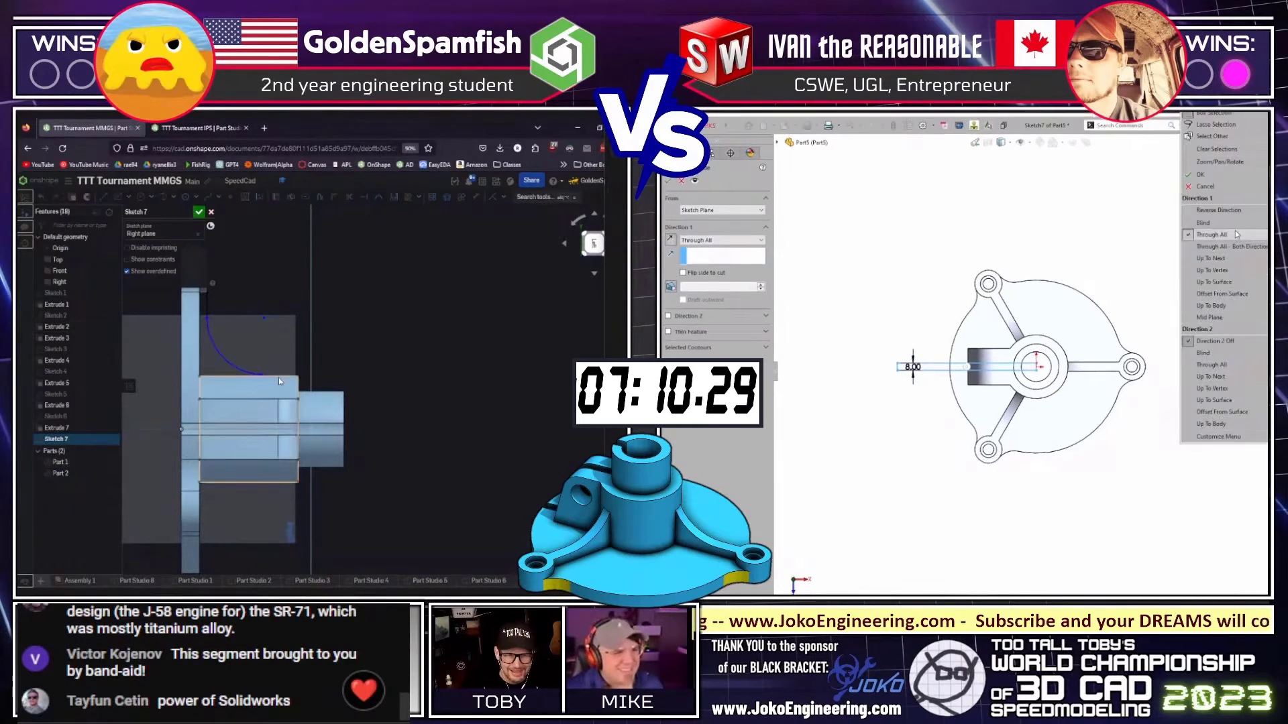
left_click(1233, 247)
right_click(1186, 430)
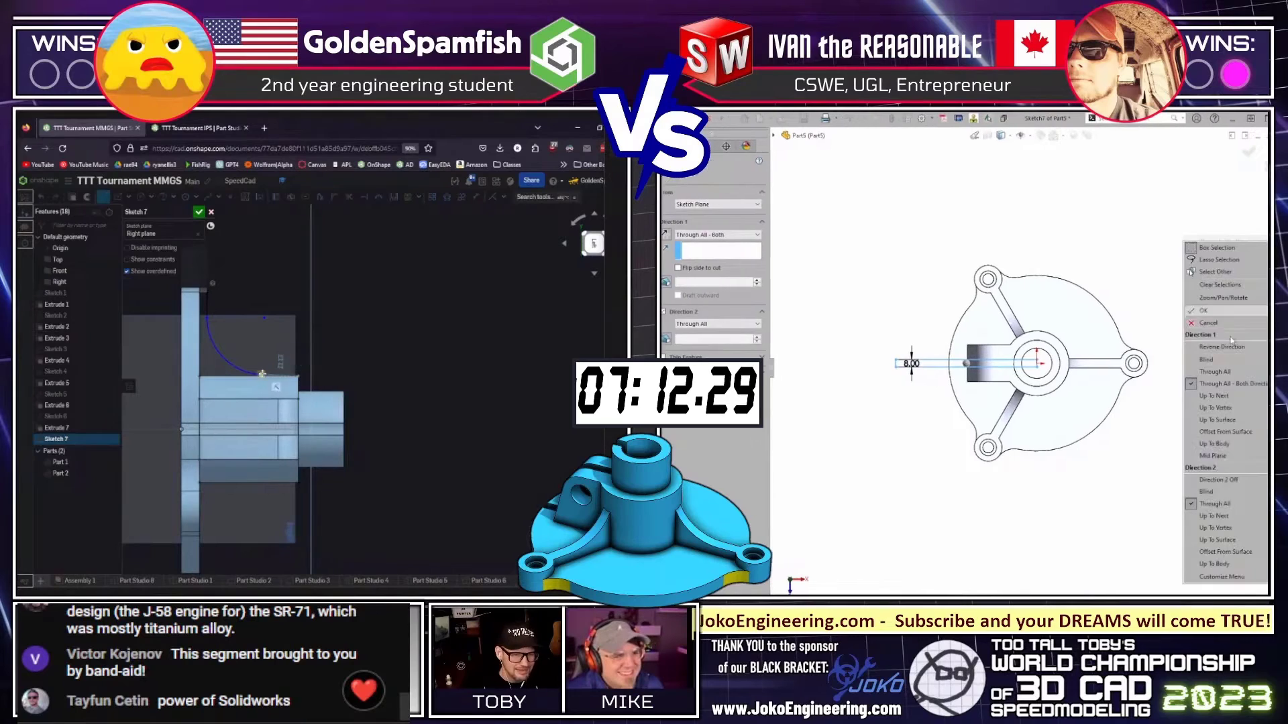
left_click(1186, 430)
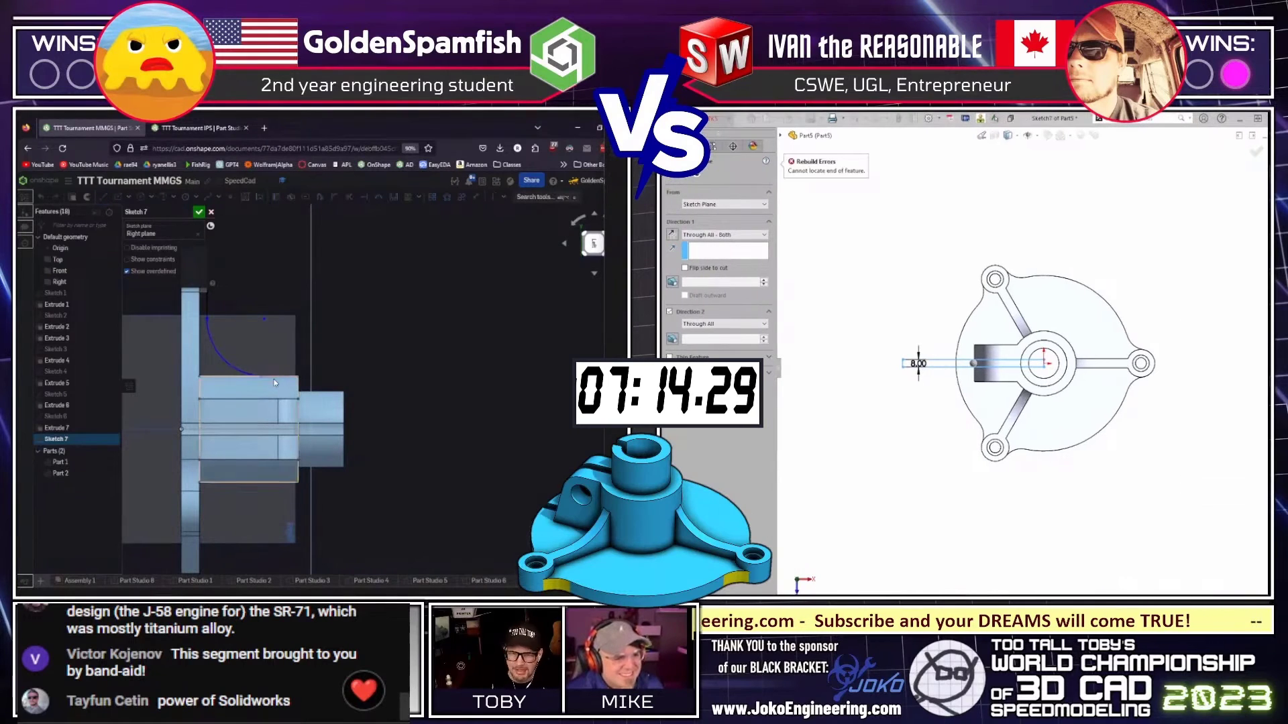
scroll(272, 378, "up", 3)
left_click(671, 236)
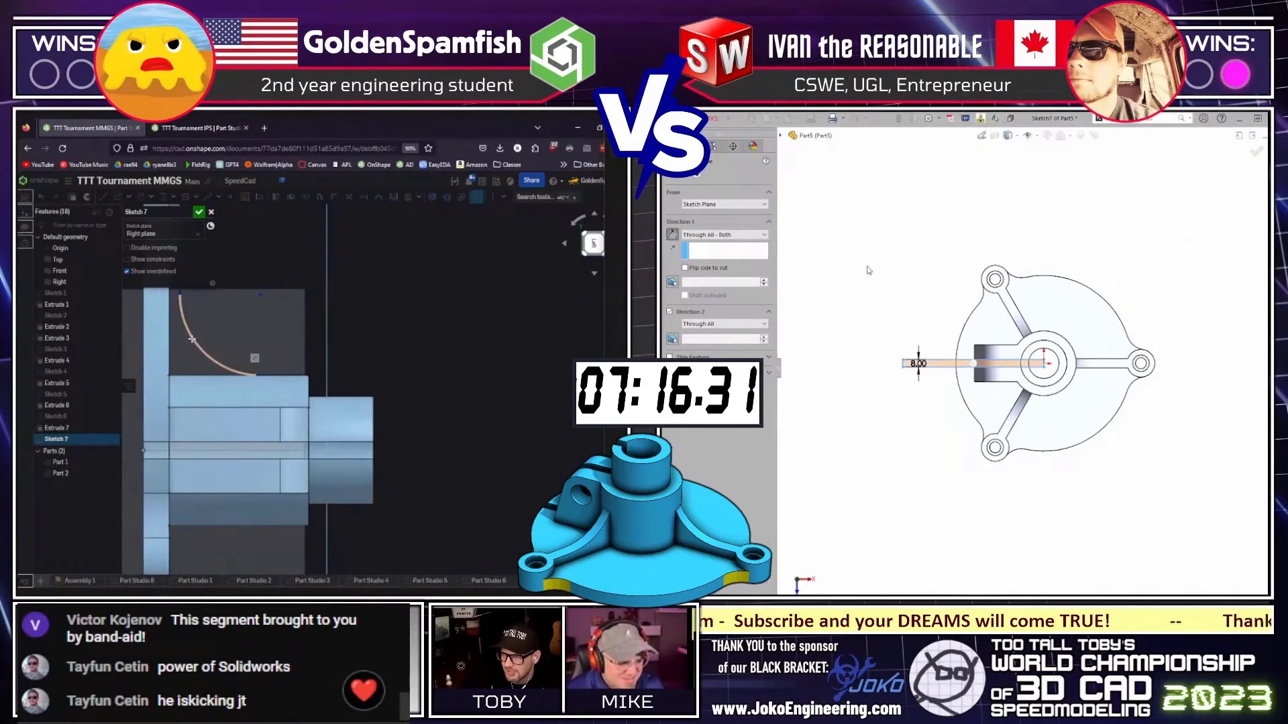
key("Return")
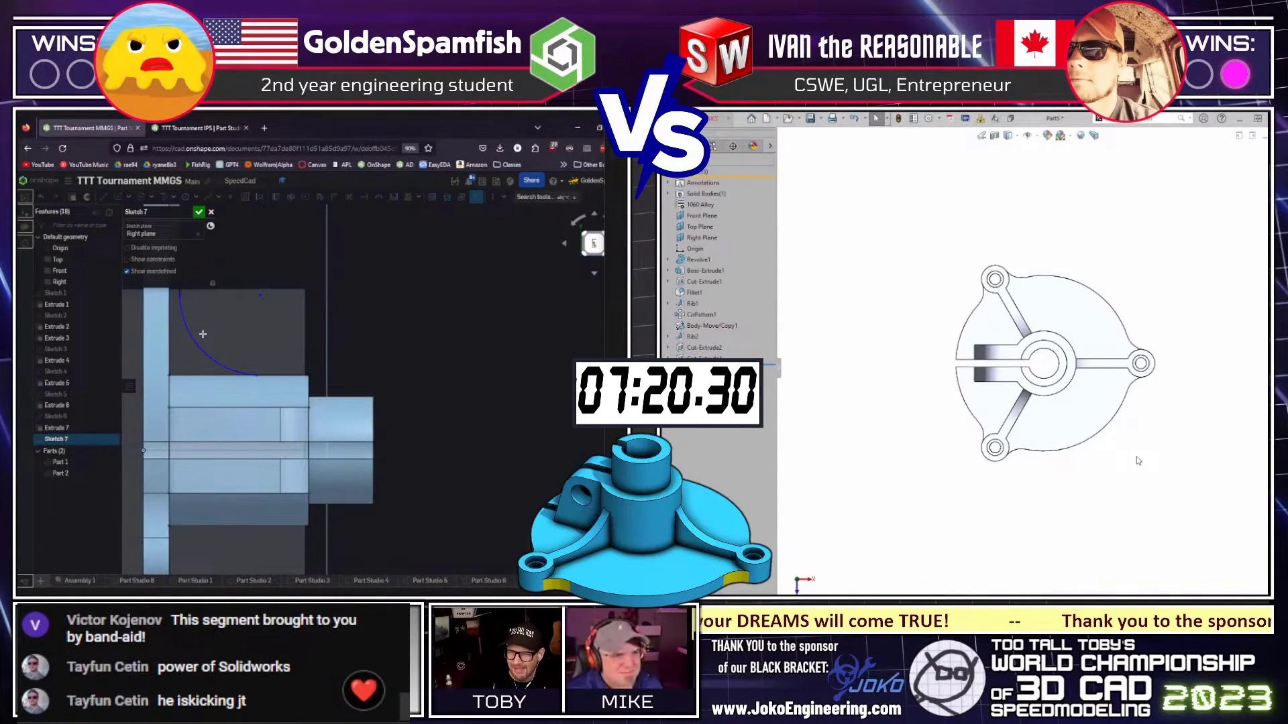
Dimension the radius of the Onshape rib arc and constrain its ear-side end, while inspecting the slotted SolidWorks part.
middle_click_drag(1162, 501, 1200, 446)
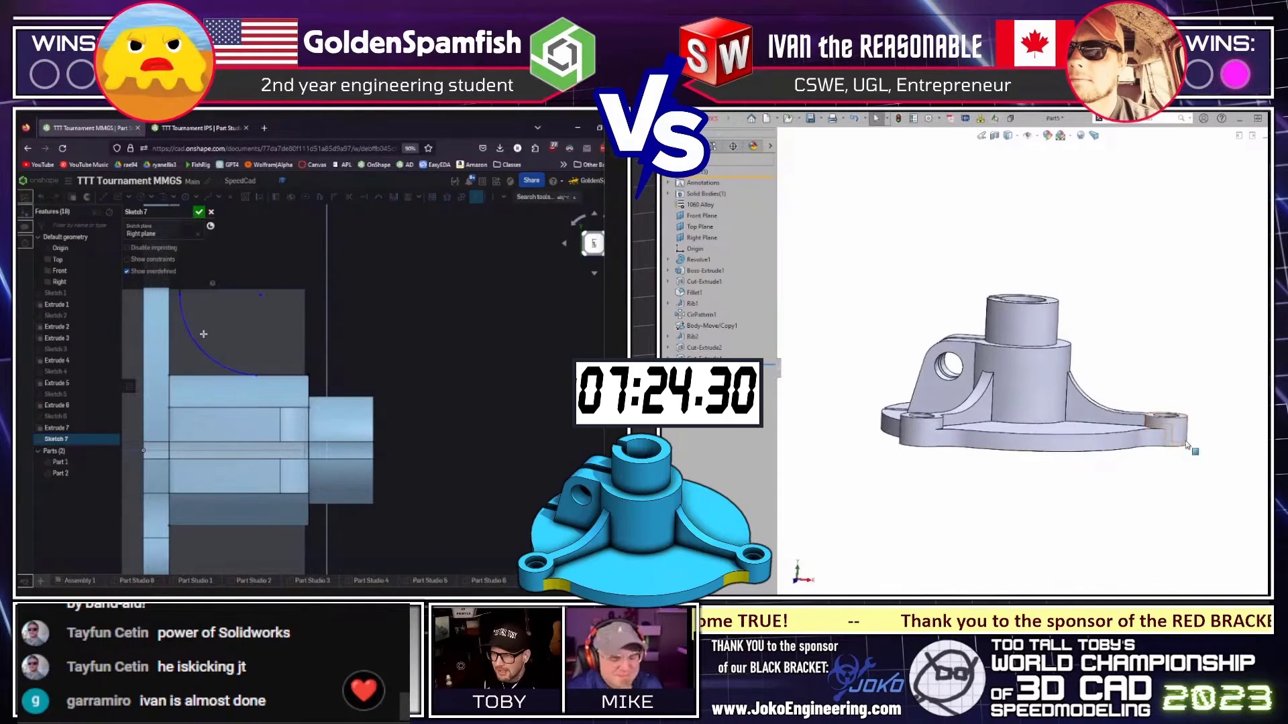
mouse_move(1156, 368)
middle_mouse_down()
mouse_move(1214, 458)
mouse_move(1222, 232)
mouse_move(1167, 578)
middle_mouse_up()
scroll(283, 421, "up", 2)
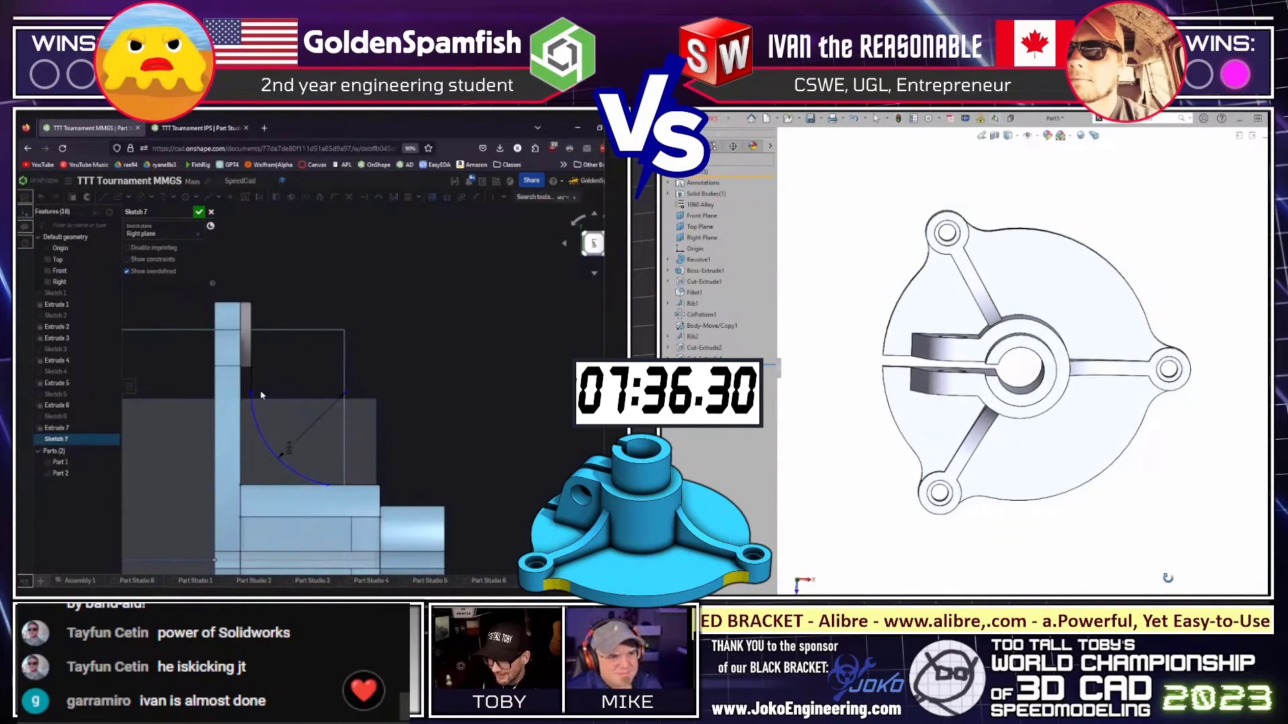
middle_click_drag(1168, 578, 1199, 472)
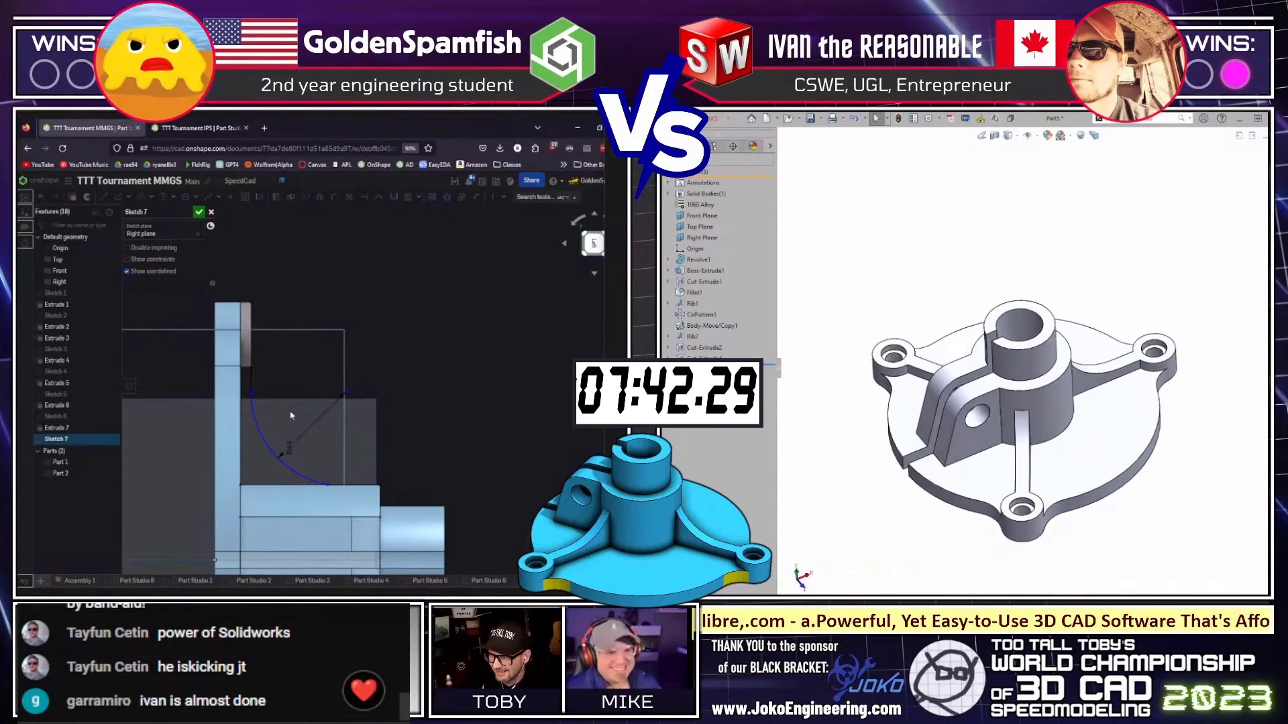
right_click_drag(305, 418, 279, 386)
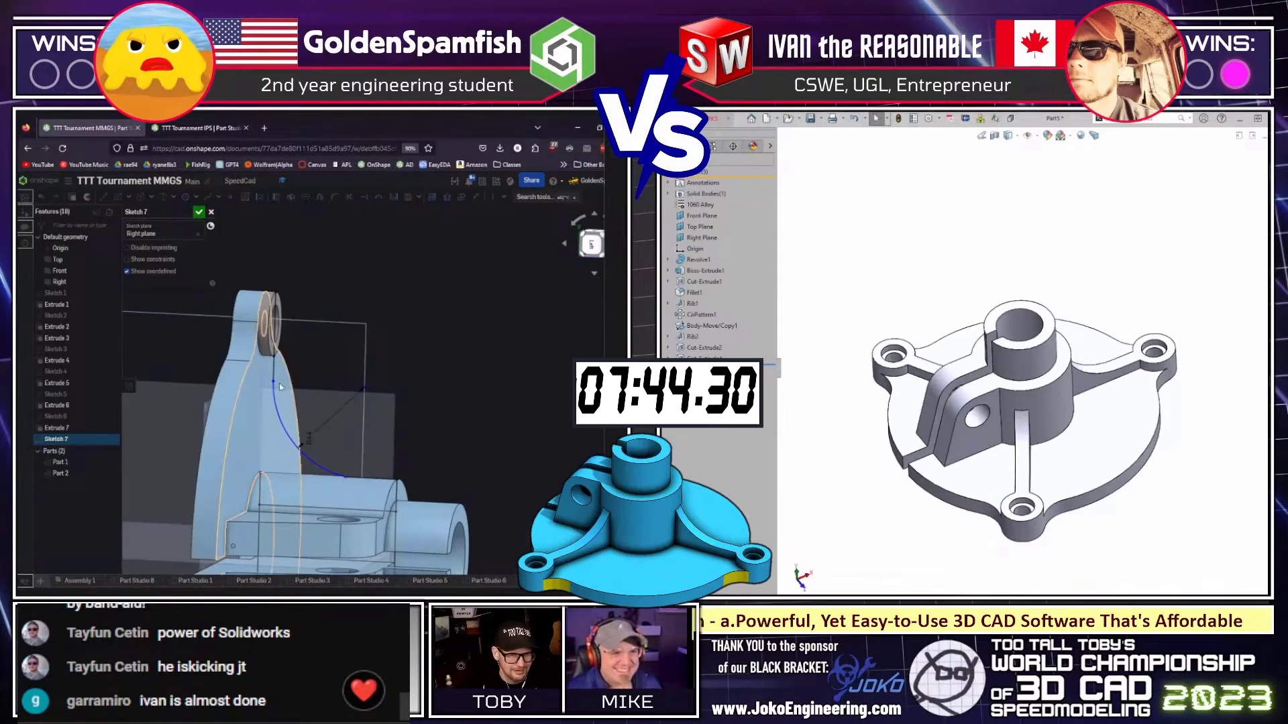
left_click_drag(275, 392, 275, 389)
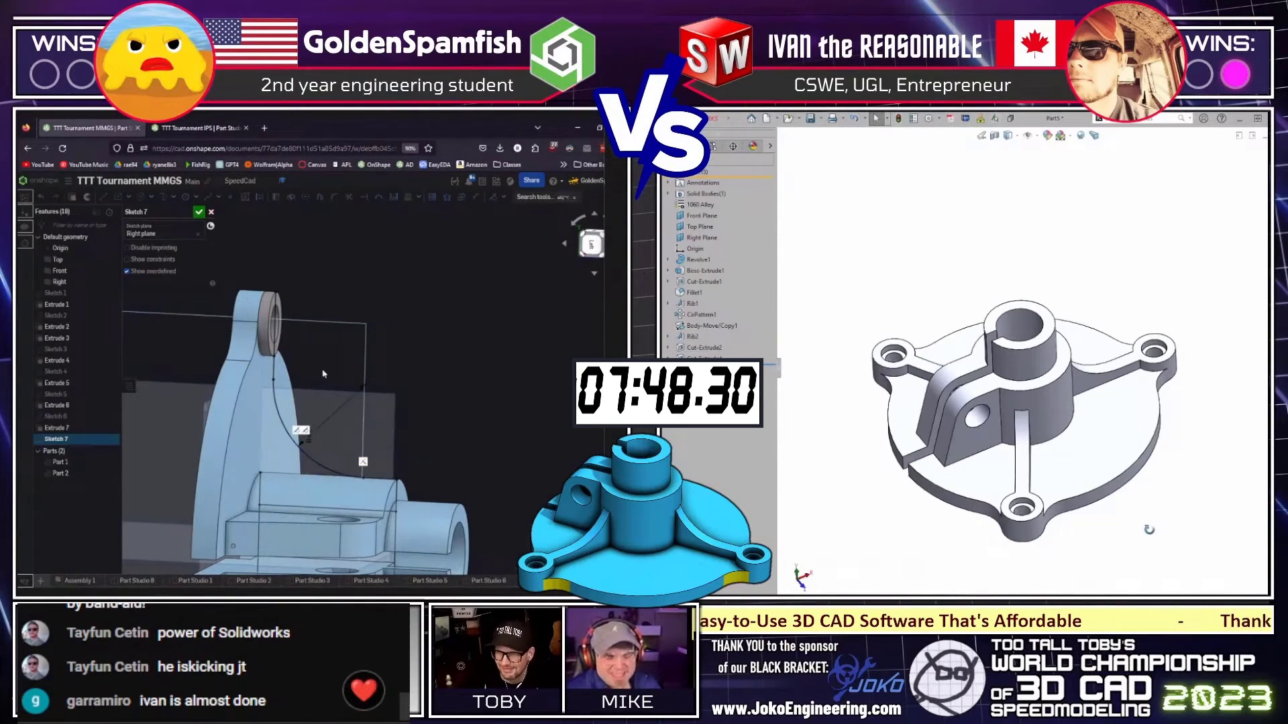
Close the Onshape rib profile between ear ring and boss, and check the SolidWorks part's mass properties and lug sketch dimensions.
mouse_move(1149, 530)
middle_mouse_down()
mouse_move(1039, 475)
mouse_move(1060, 517)
mouse_move(923, 538)
middle_mouse_up()
key("n")
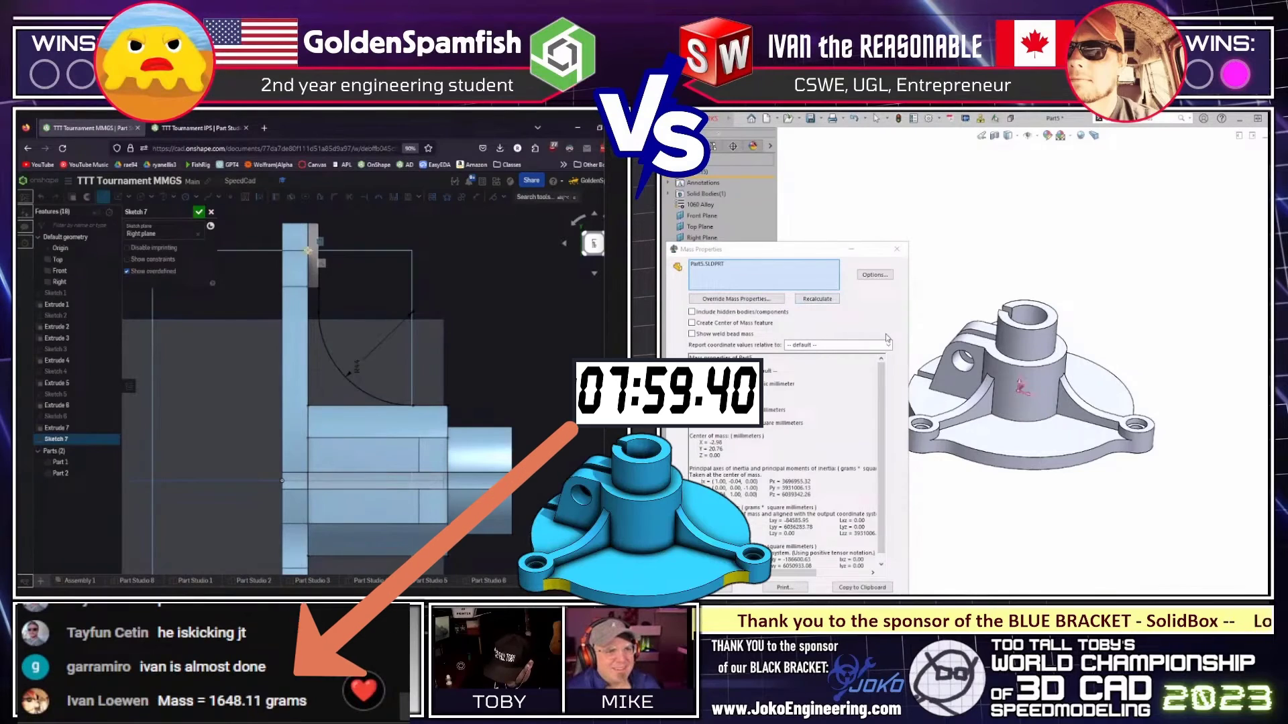
right_click_drag(319, 261, 319, 256)
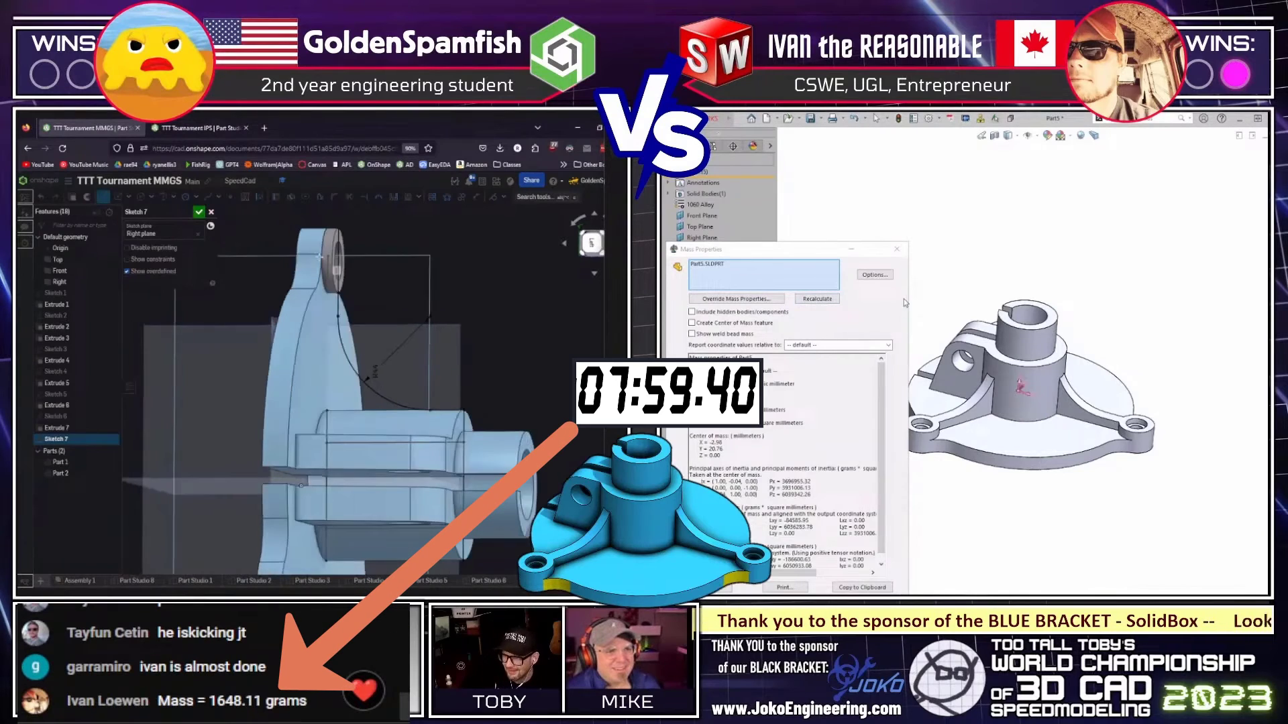
left_click(898, 251)
key("n")
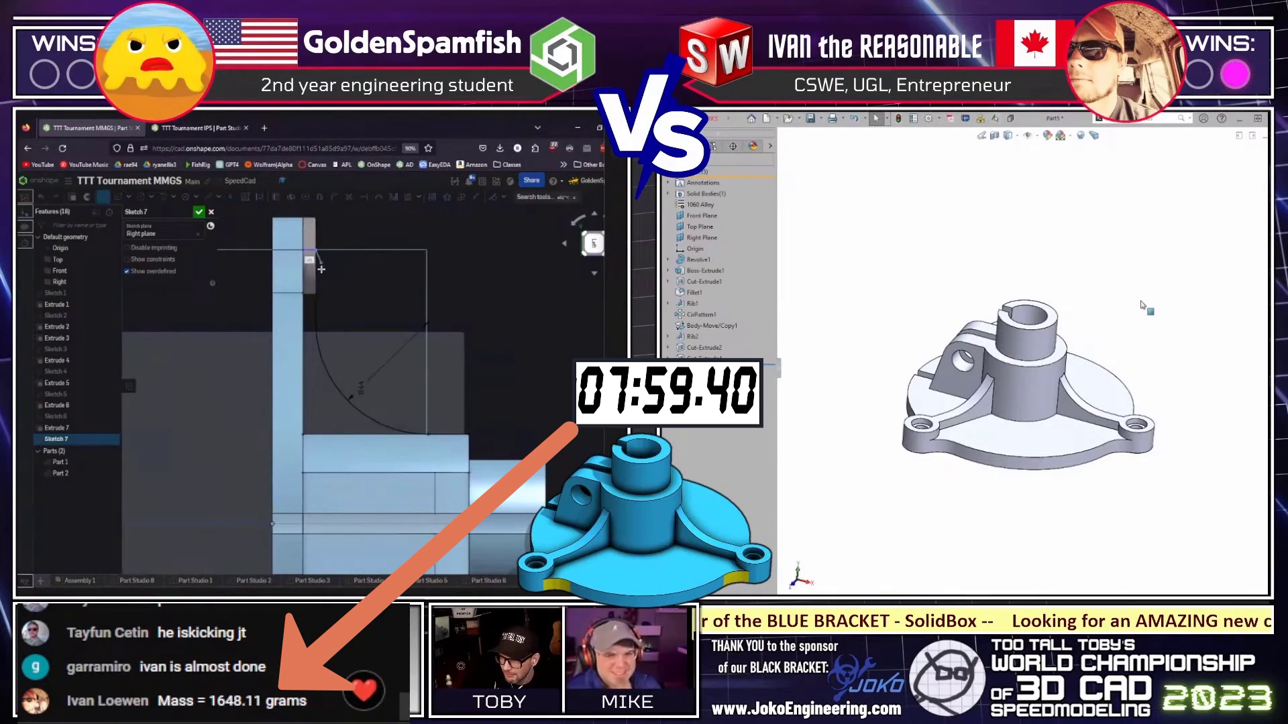
key("ctrl+1")
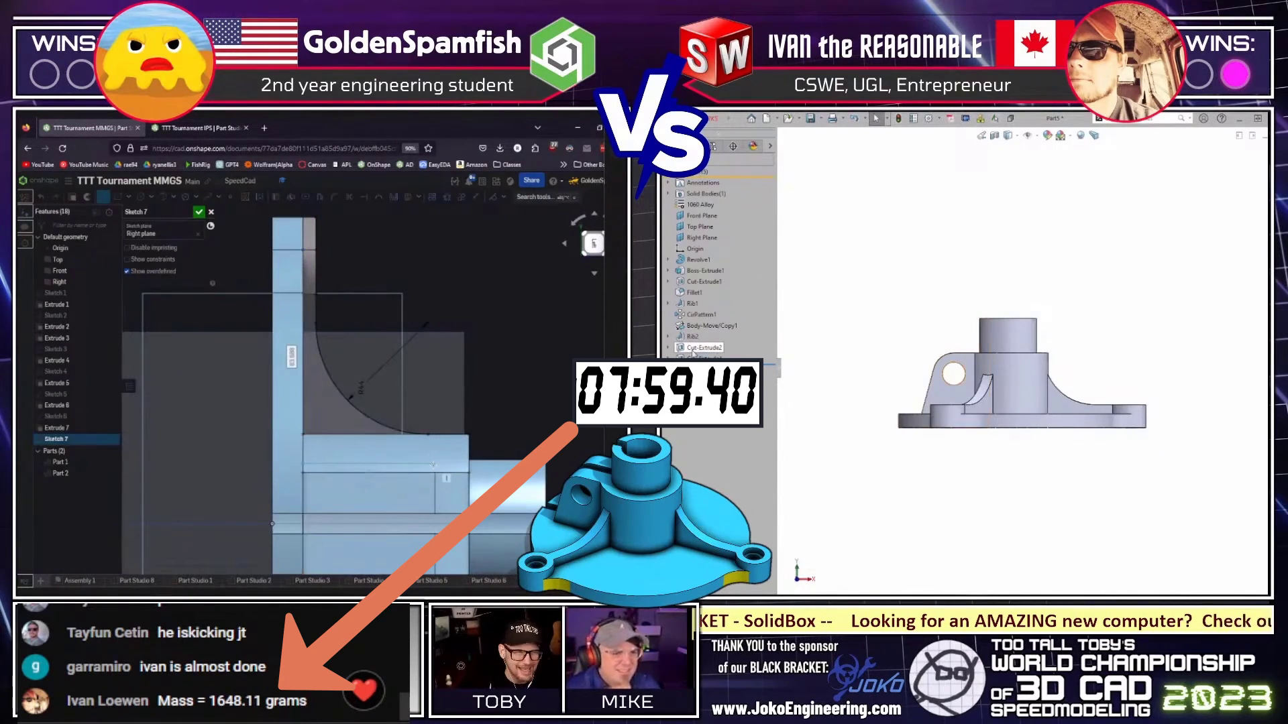
left_click(691, 336)
mouse_move(376, 436)
right_mouse_down()
mouse_move(400, 463)
mouse_move(423, 386)
right_mouse_up()
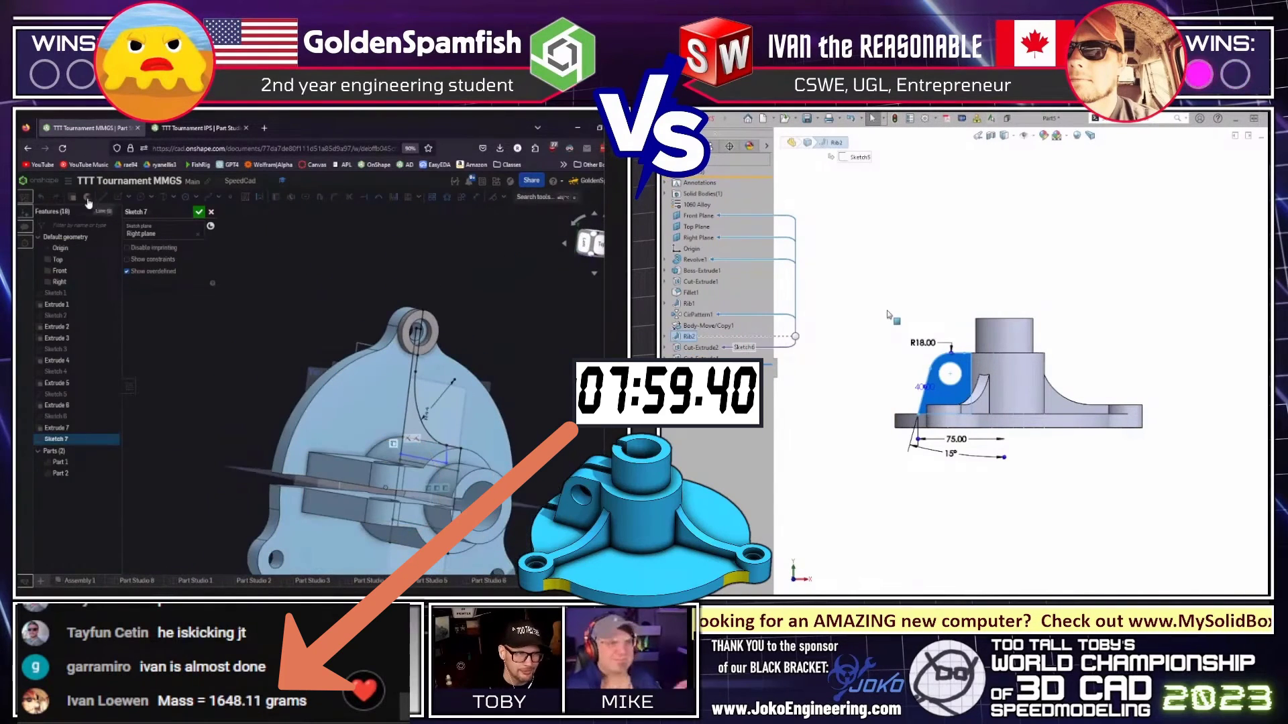
Extrude the Onshape rib profile symmetrically to a depth of 10 mm, adding it to the ear ring part.
key("shift+e")
left_click(892, 315)
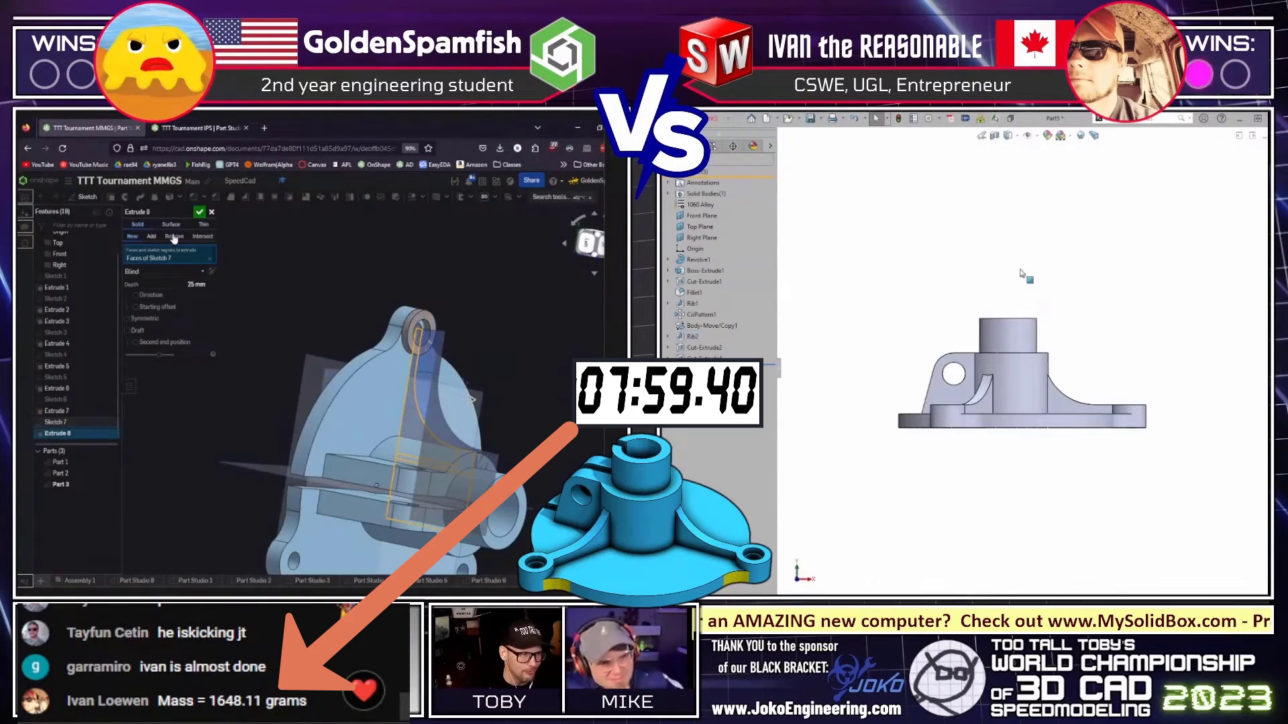
left_click(127, 319)
right_click_drag(342, 332, 315, 315)
key("ctrl+7")
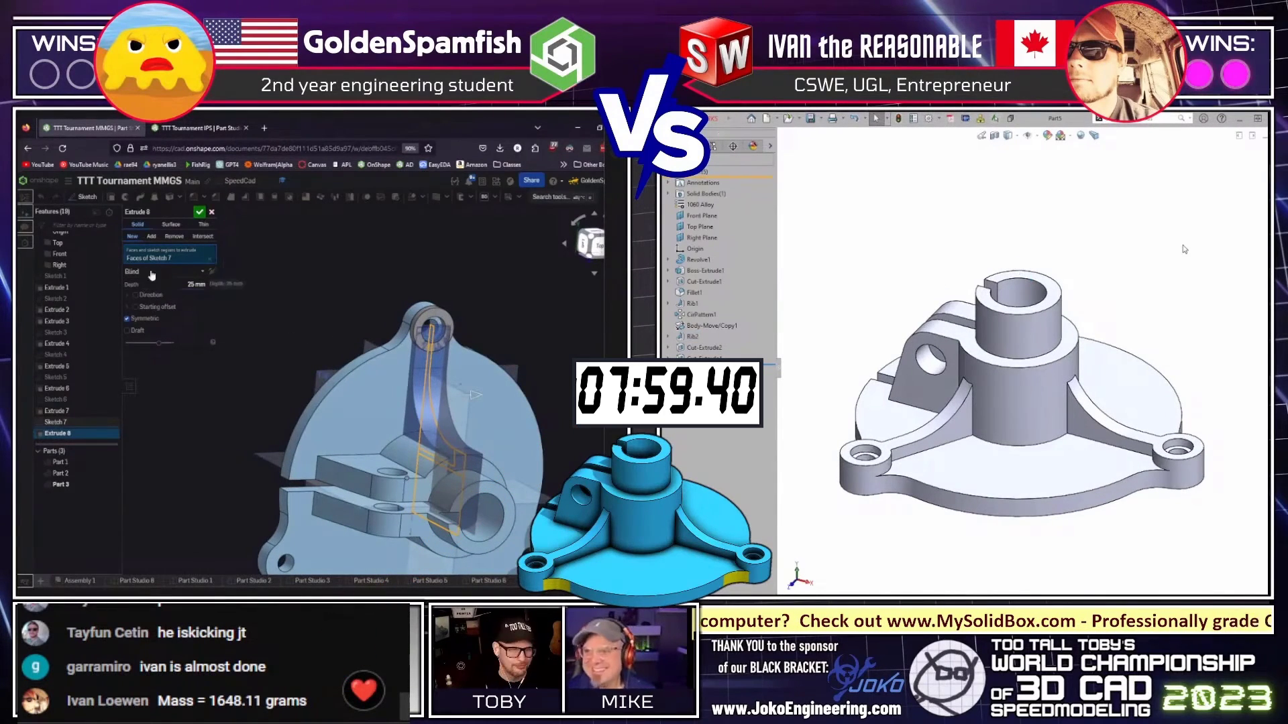
left_click(151, 236)
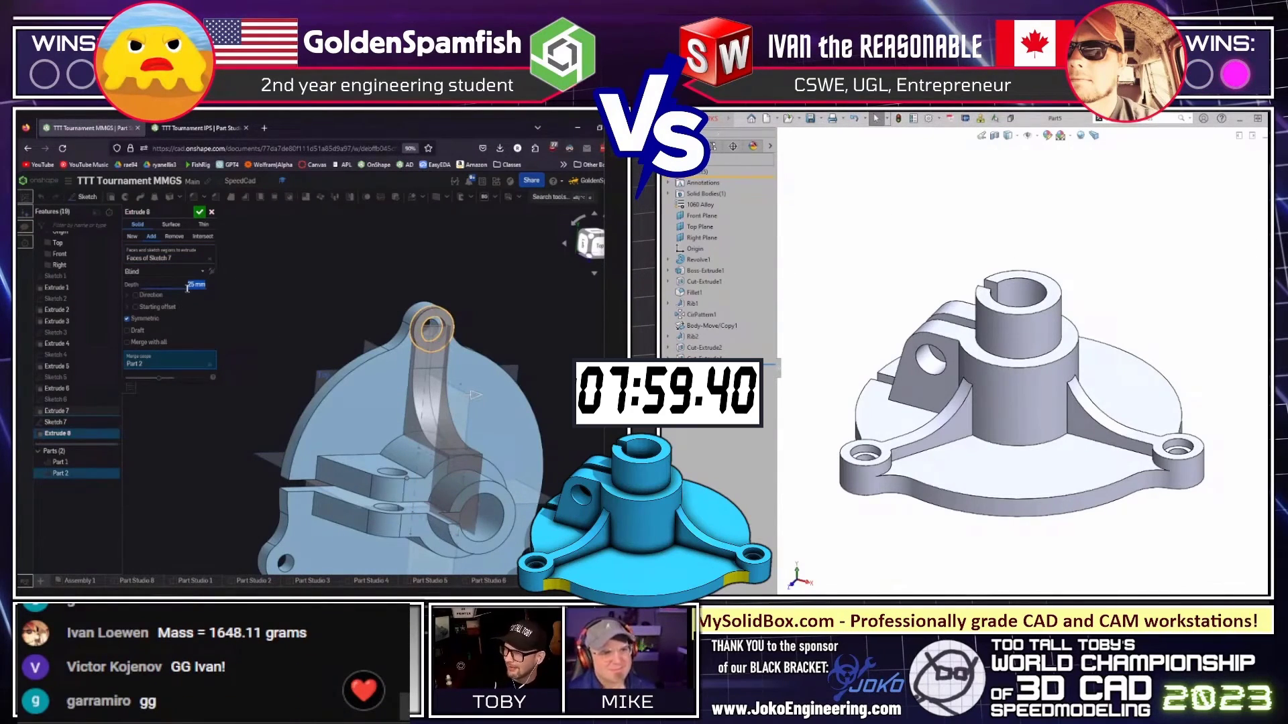
type("10")
key("Return")
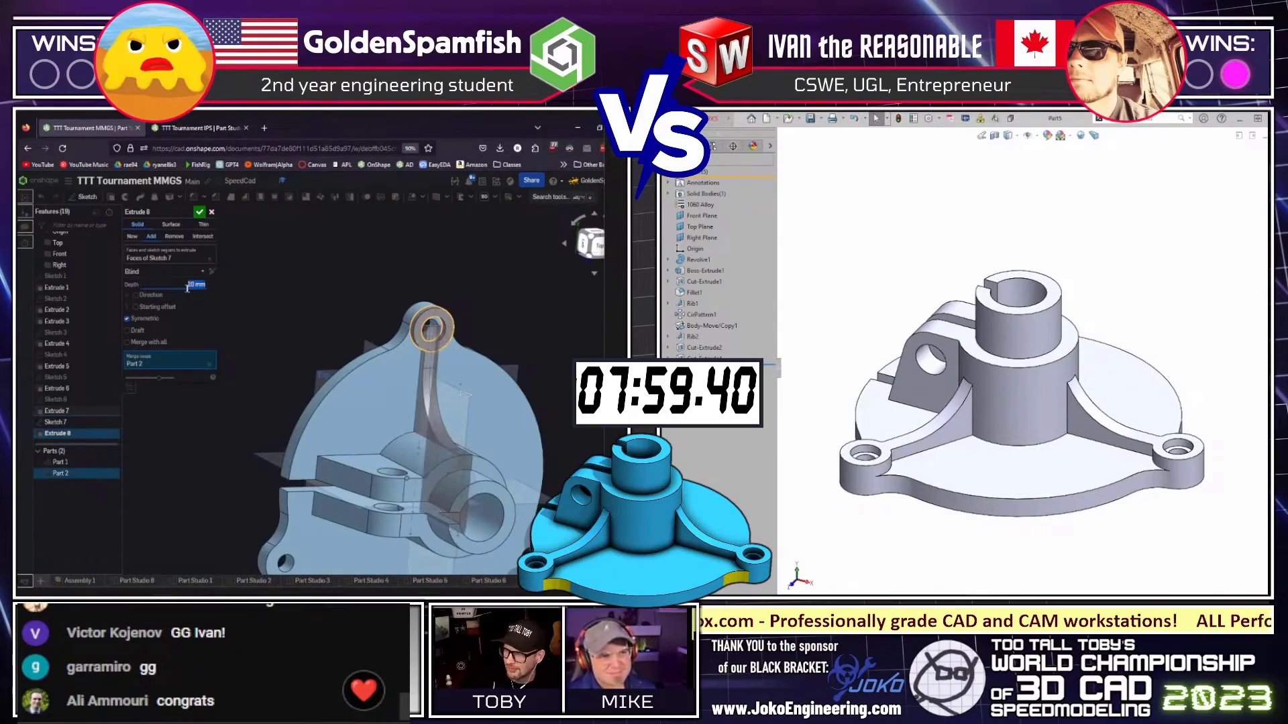